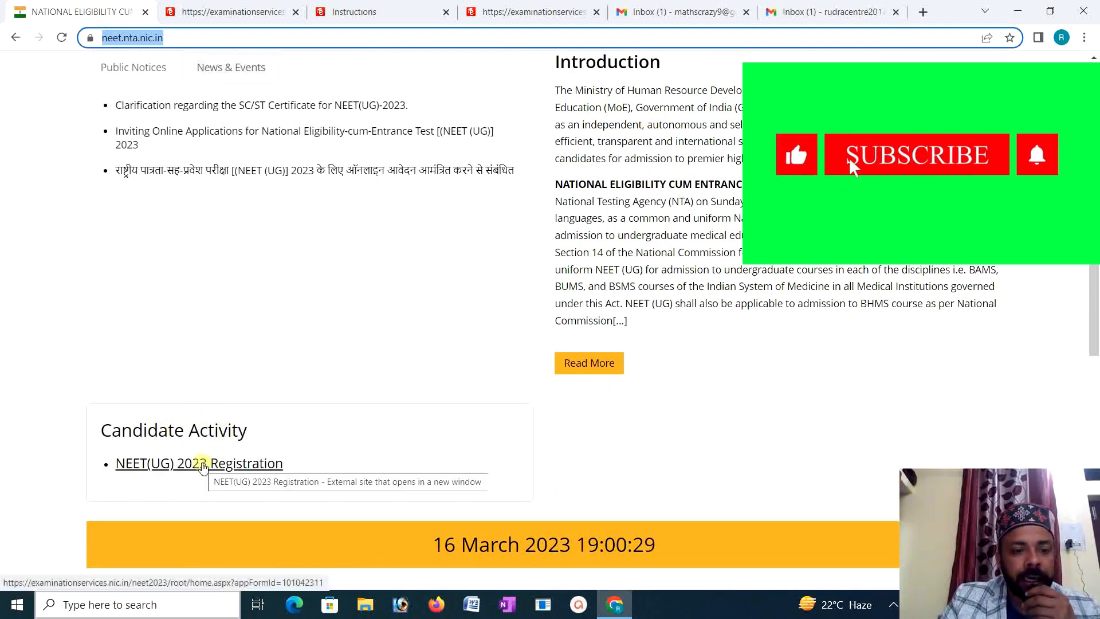
- Open the NEET(UG) 2023 Registration link under Candidate Activity and accept the redirect to the external website
left_click(202, 465)
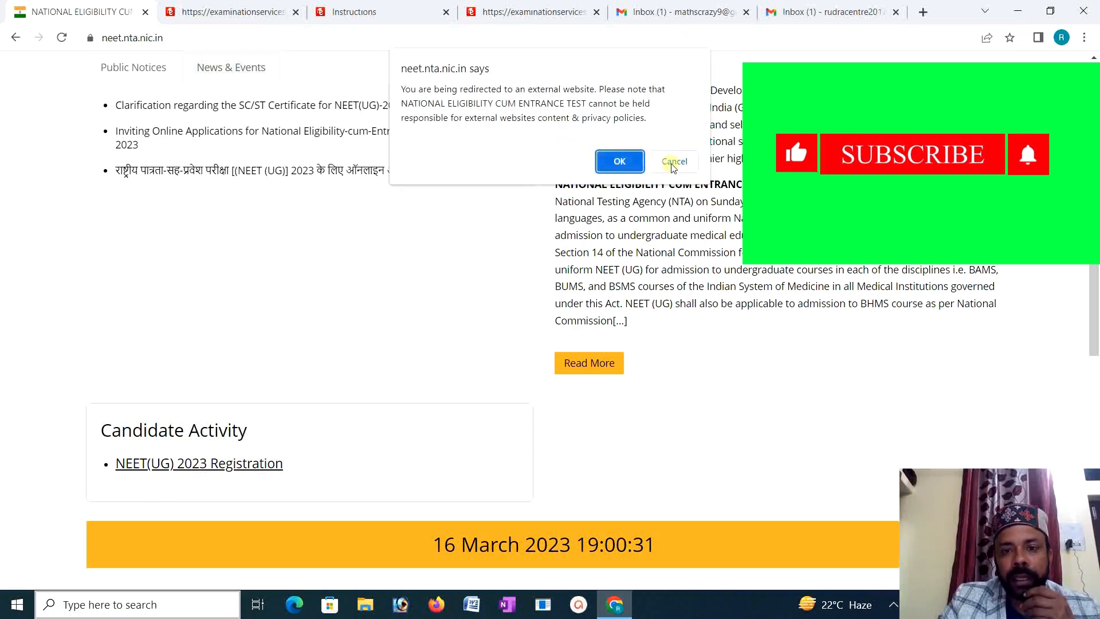
left_click(620, 161)
left_click(318, 11)
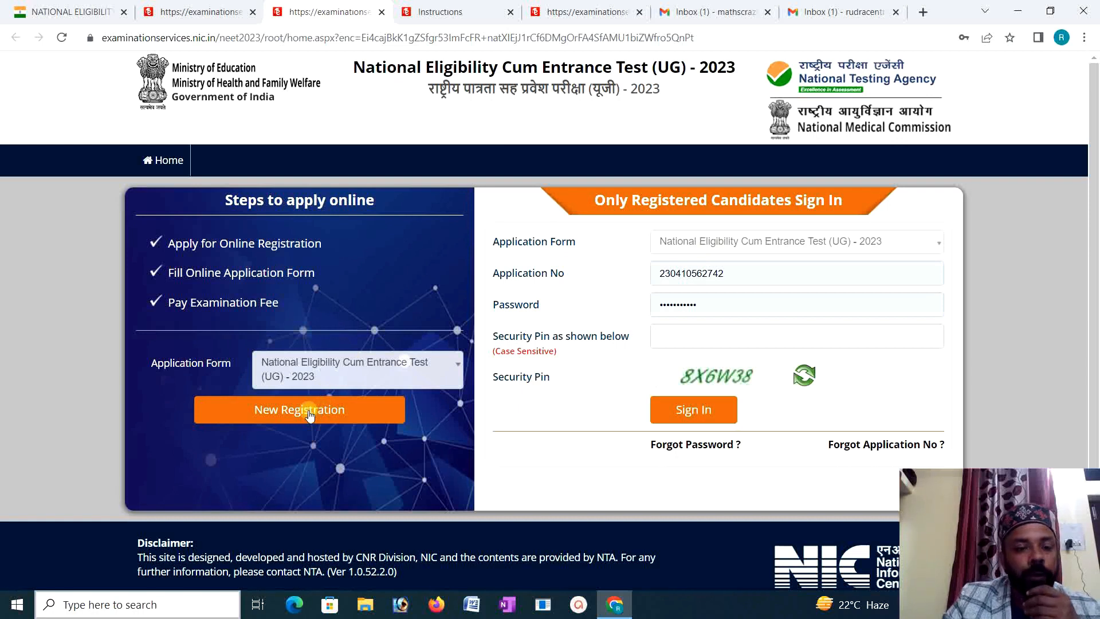
- On the Instructions page, accept the declaration about reading the Information Bulletin and proceed to the registration form
left_click(433, 11)
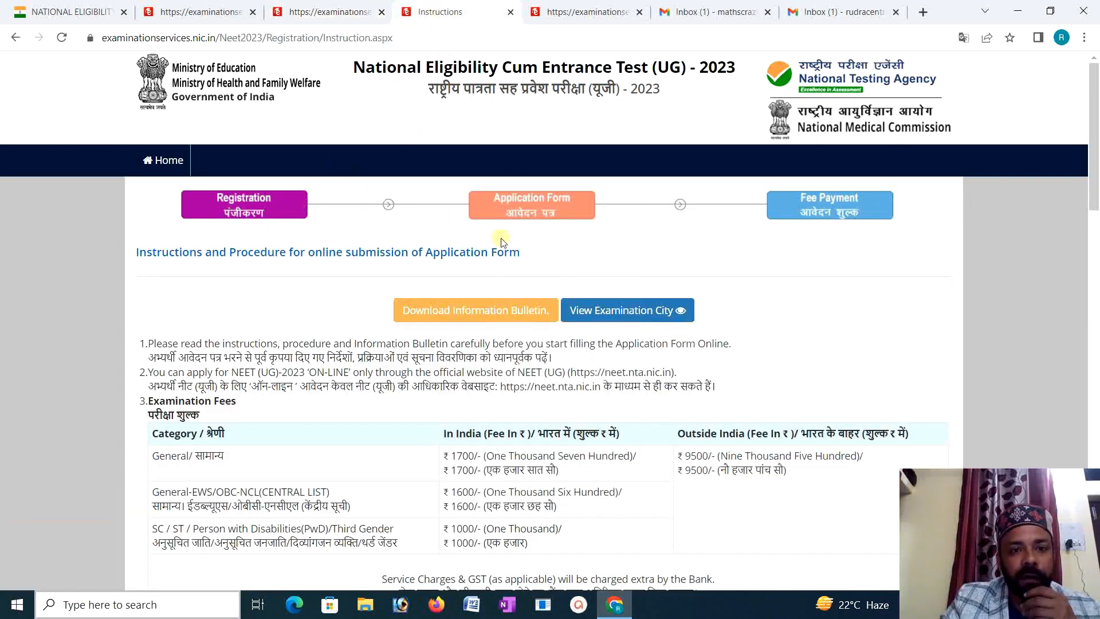
scroll(435, 335, "down", 1)
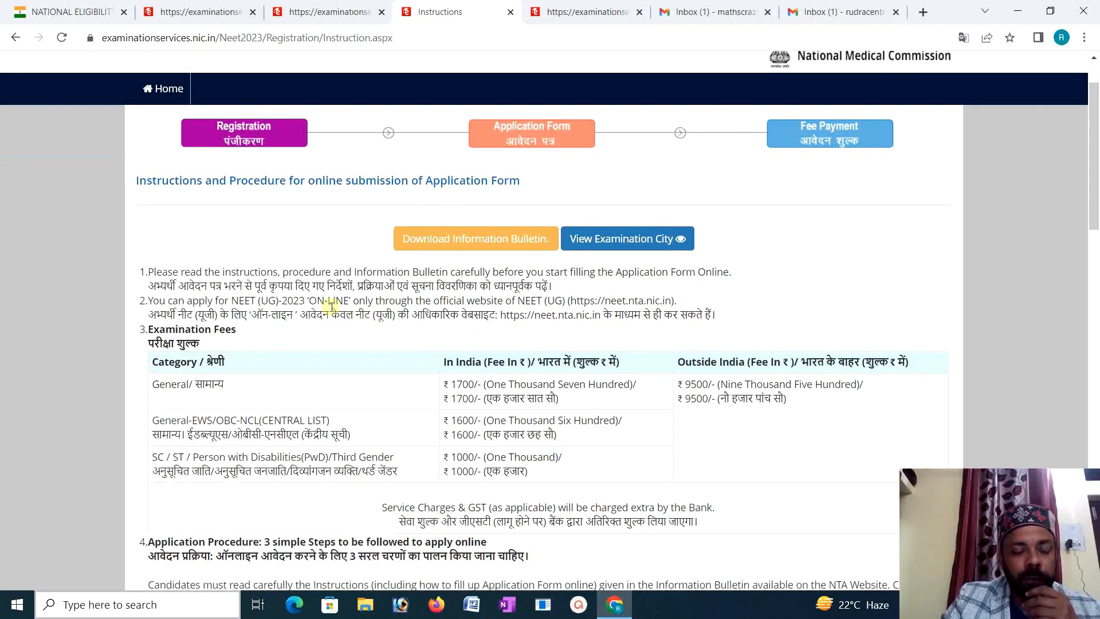
scroll(318, 233, "up", 1)
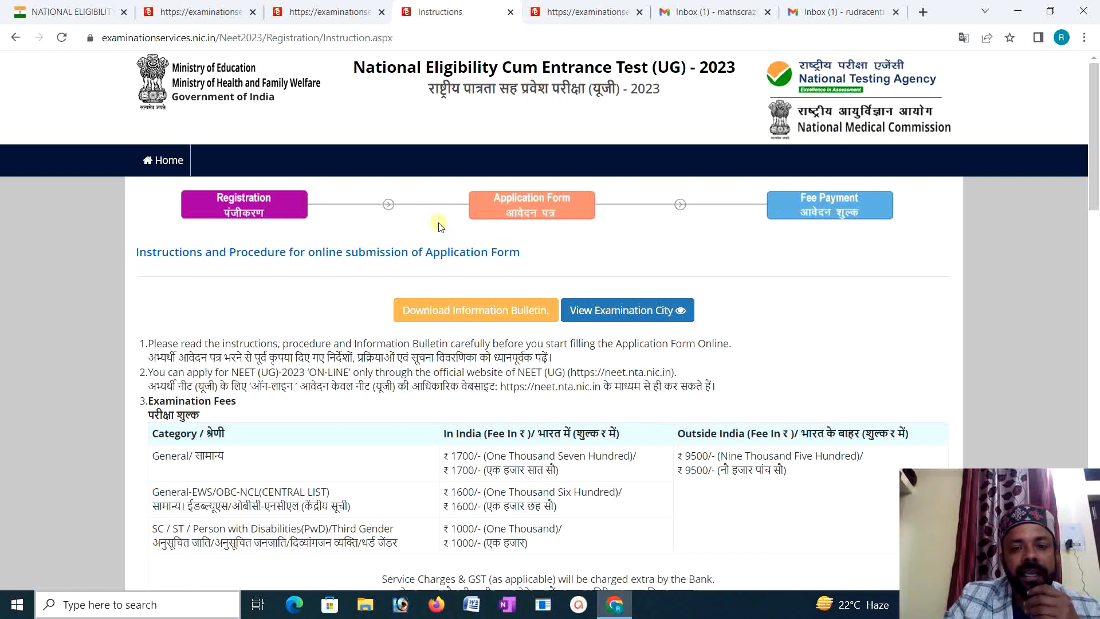
scroll(290, 250, "down", 1)
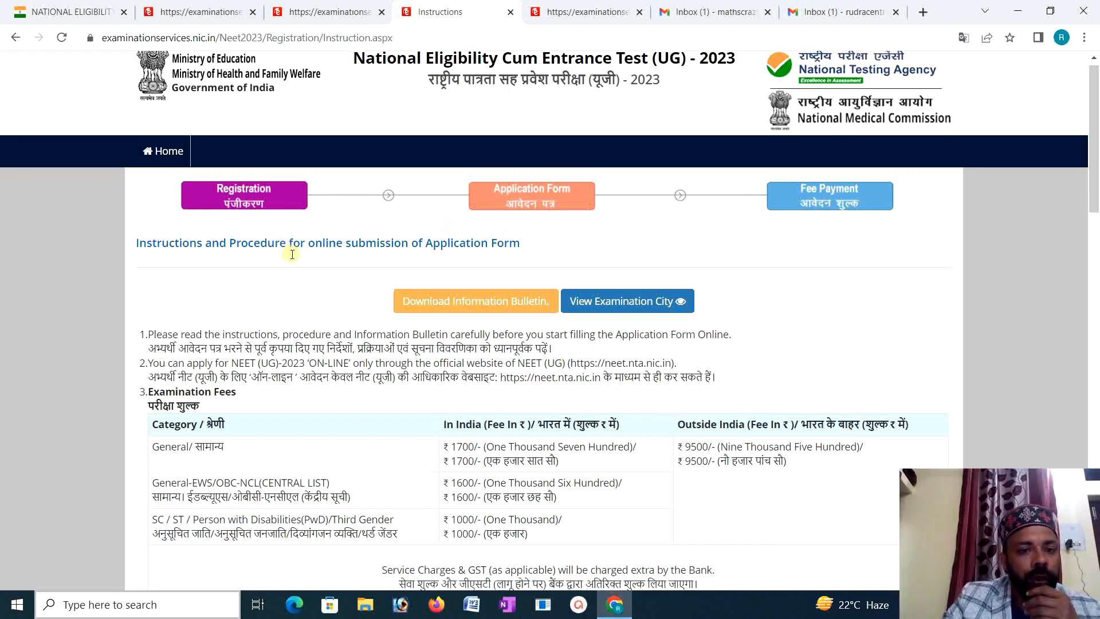
scroll(366, 283, "down", 1)
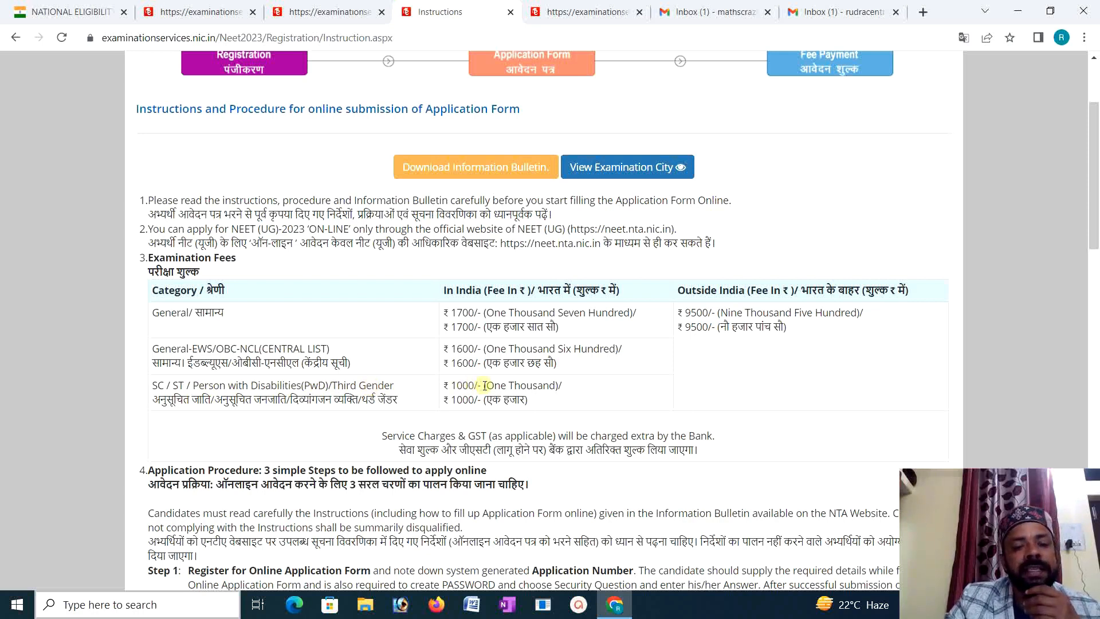
scroll(484, 387, "down", 13)
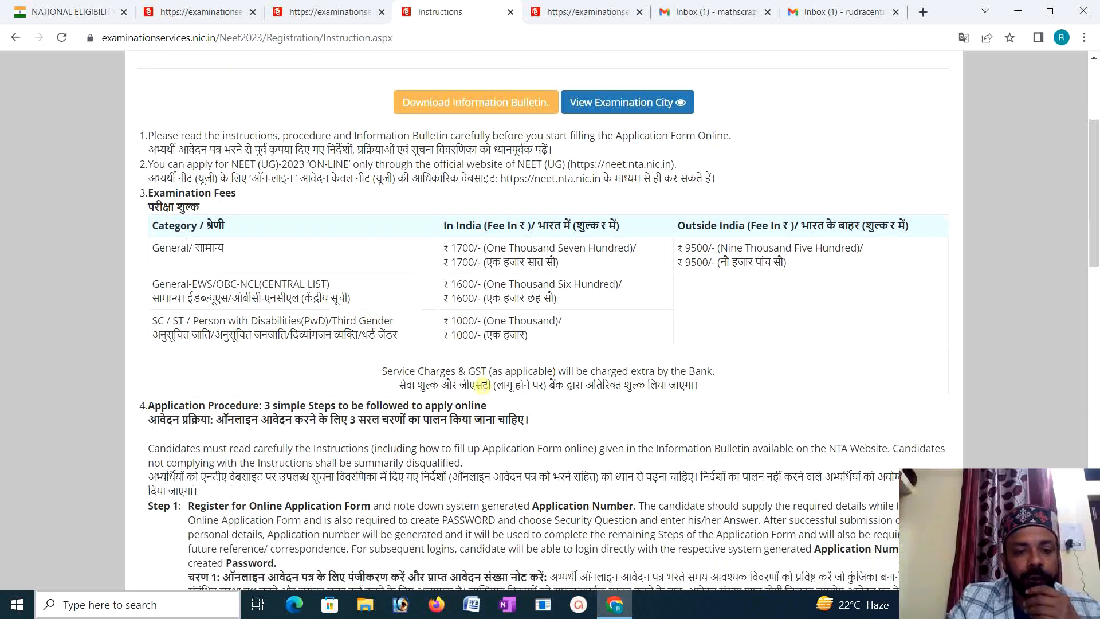
scroll(441, 317, "down", 8)
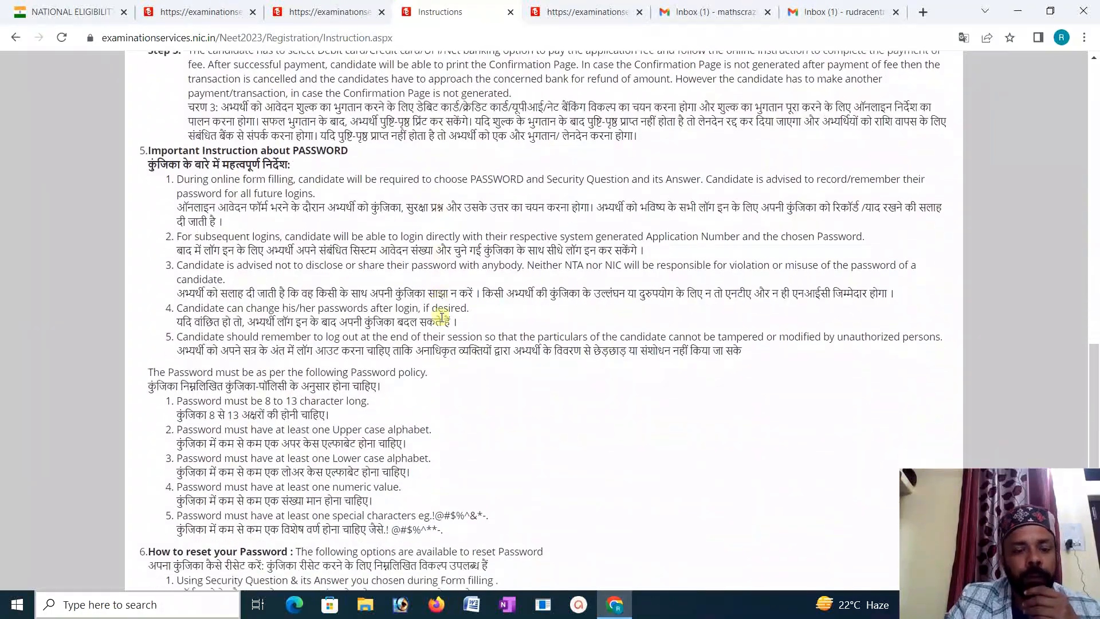
left_click(151, 402)
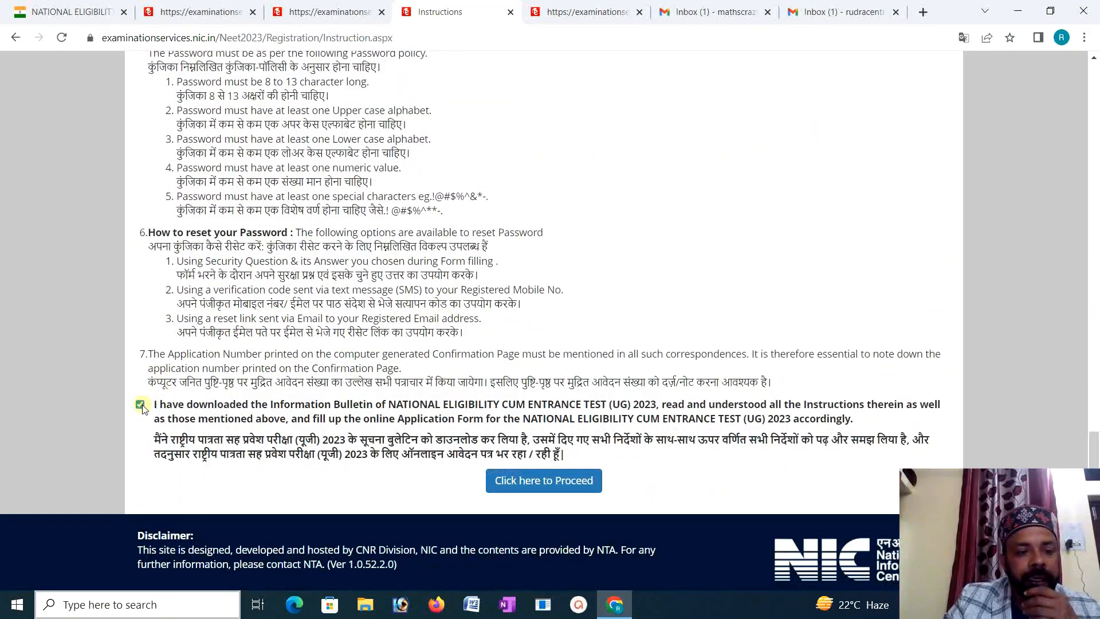
left_click(544, 475)
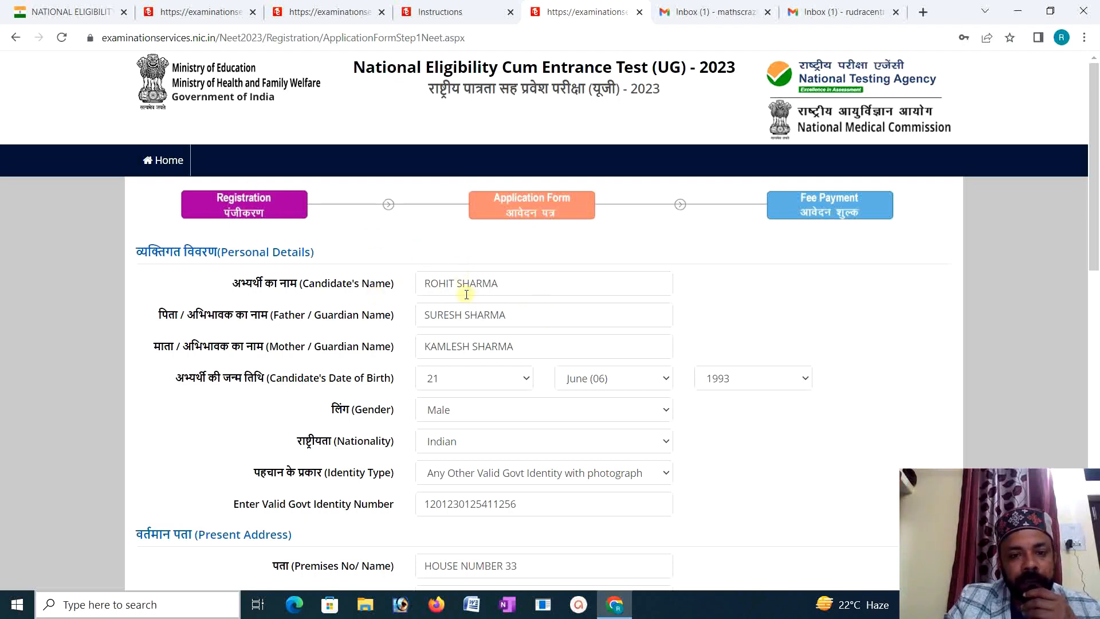
- Check the day, month and year selections for the candidate's date of birth in Personal Details
scroll(512, 286, "down", 1)
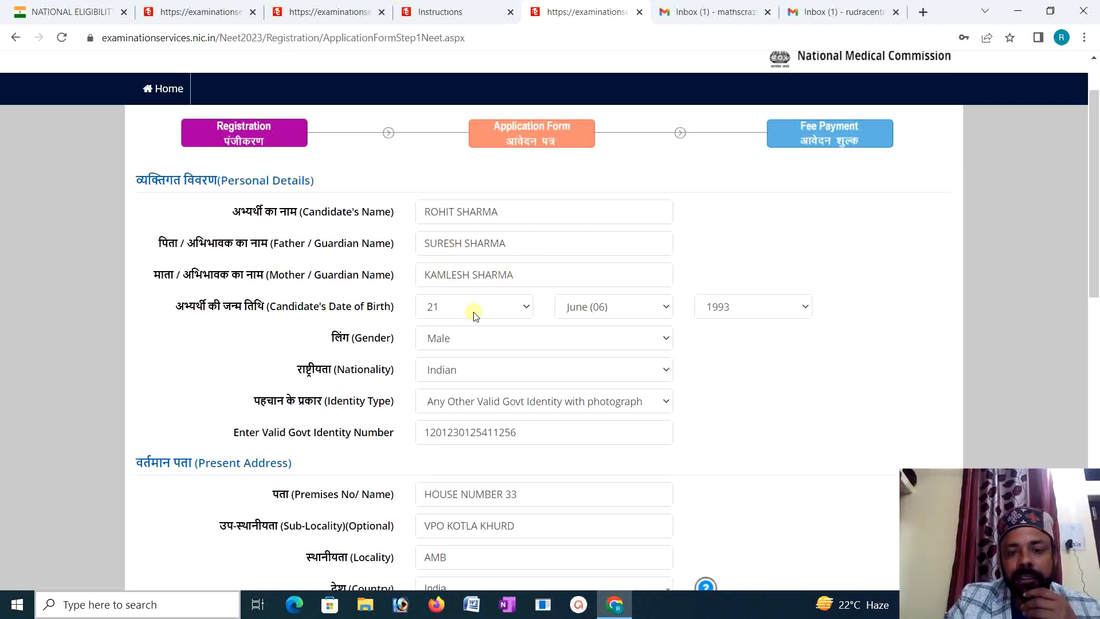
left_click(507, 313)
left_click(514, 308)
left_click(602, 308)
left_click(601, 308)
left_click(728, 308)
left_click(731, 309)
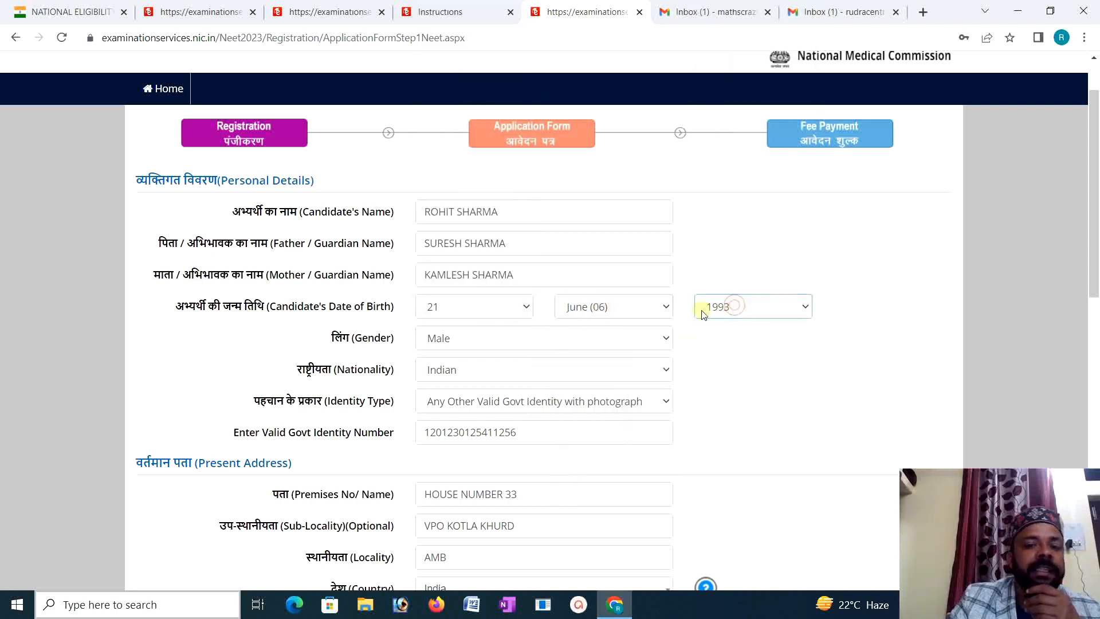
- Check the available options and current selections for the candidate's gender and nationality
scroll(570, 294, "down", 1)
scroll(570, 294, "down", 1)
left_click(463, 266)
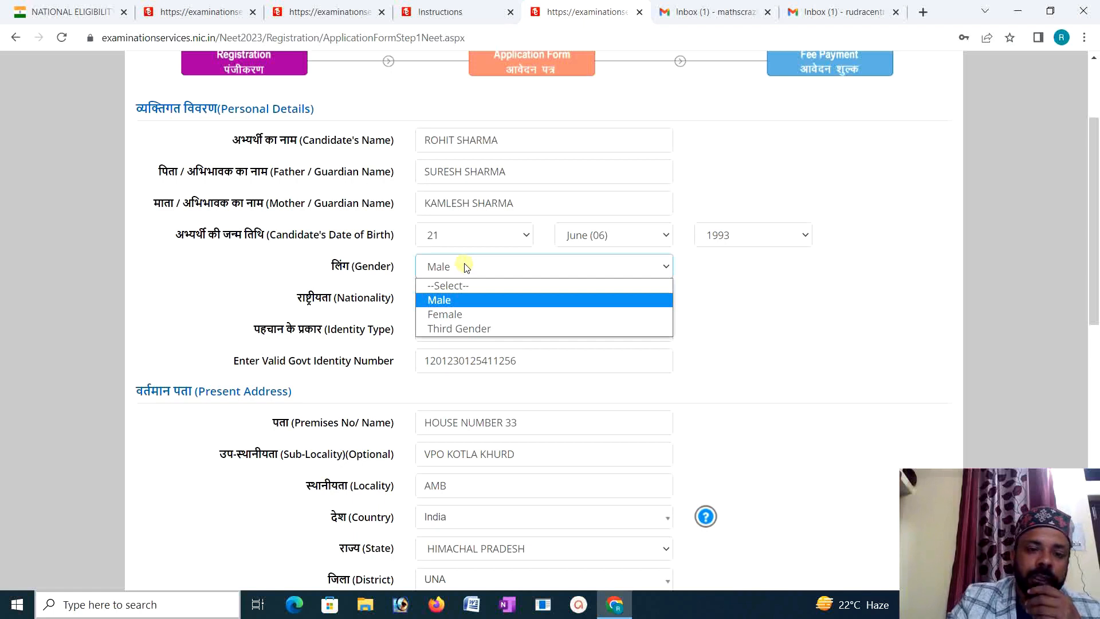
left_click(465, 267)
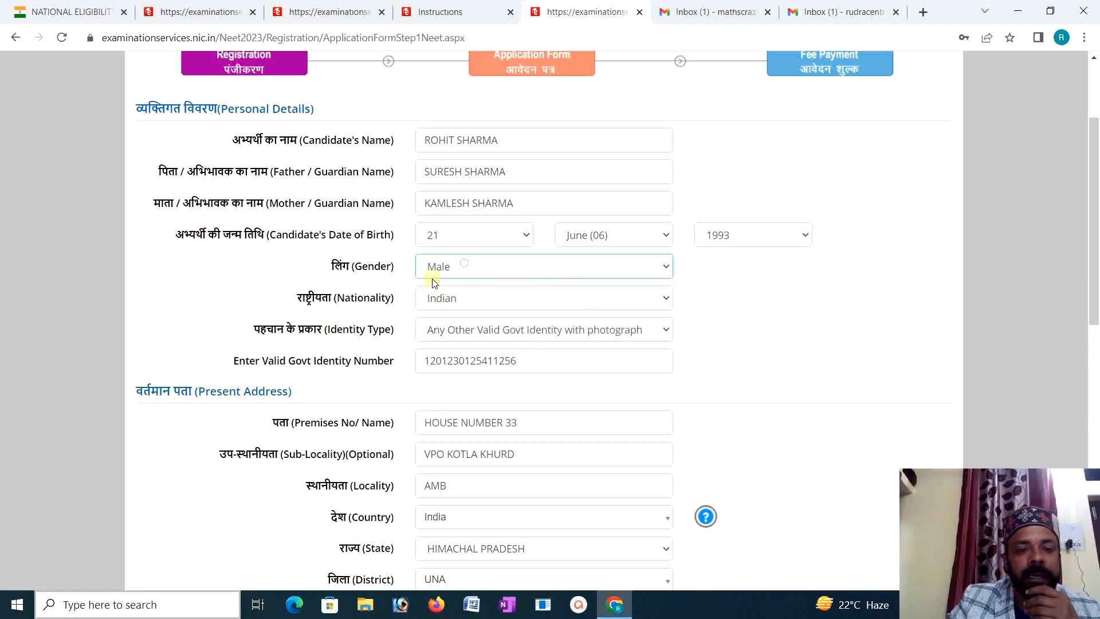
left_click(494, 298)
left_click(494, 297)
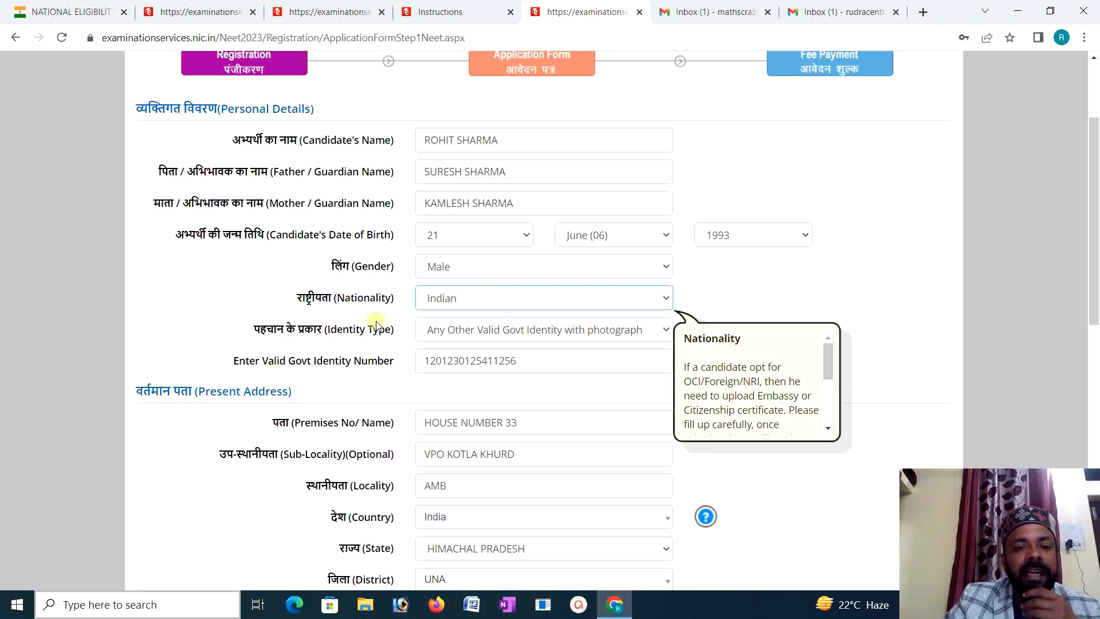
- Set the identity type to Any Other Valid Govt Identity with photograph and check the identity number field
left_click(463, 331)
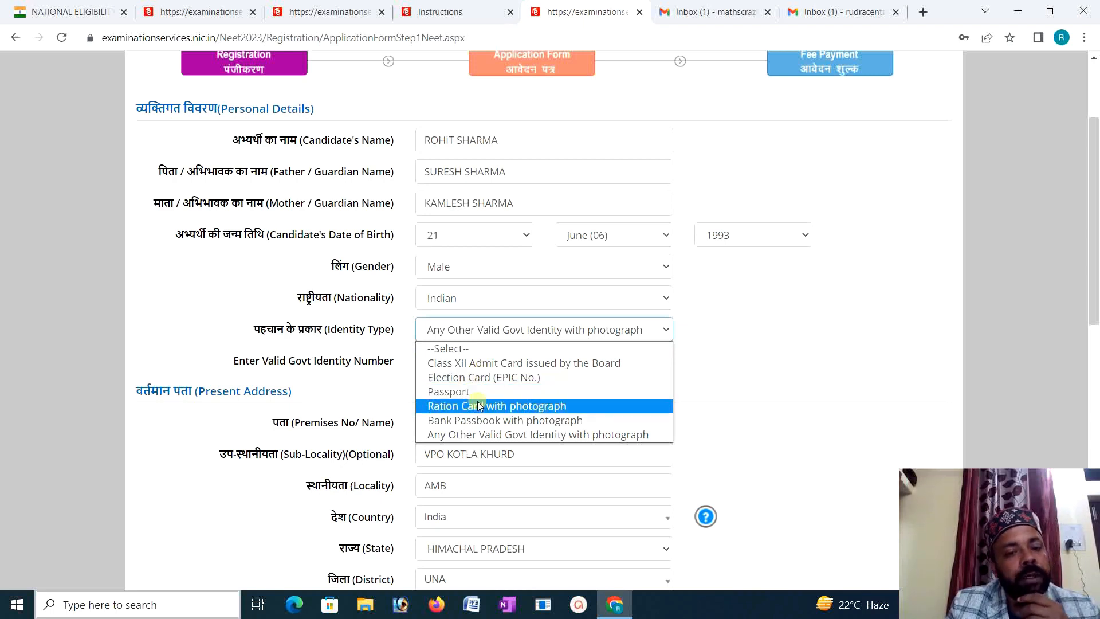
left_click(483, 435)
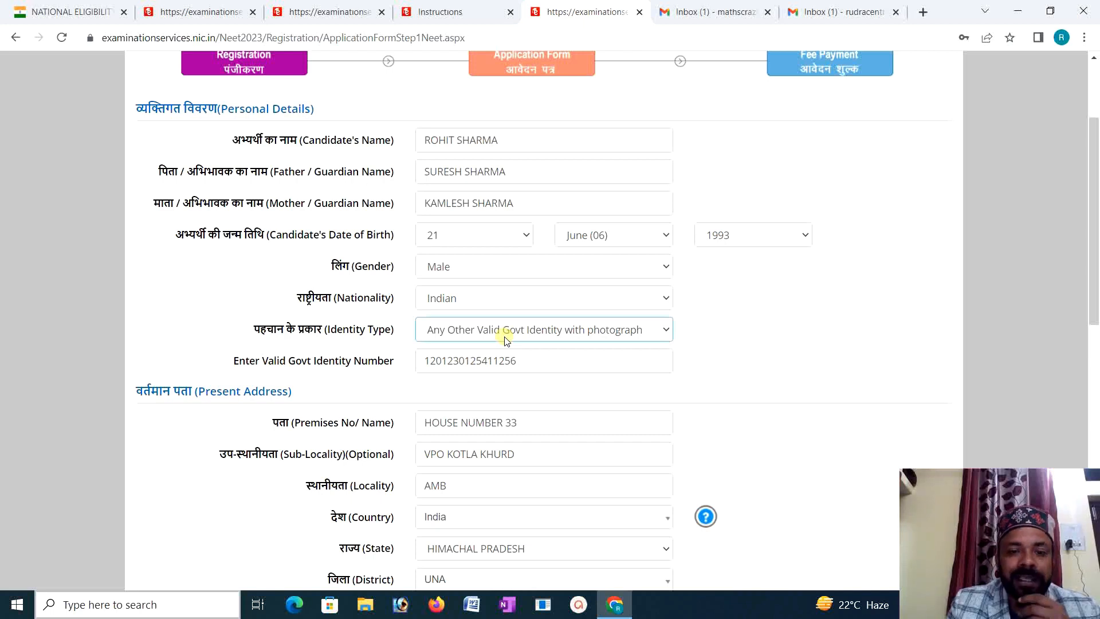
left_click(532, 360)
scroll(523, 359, "down", 2)
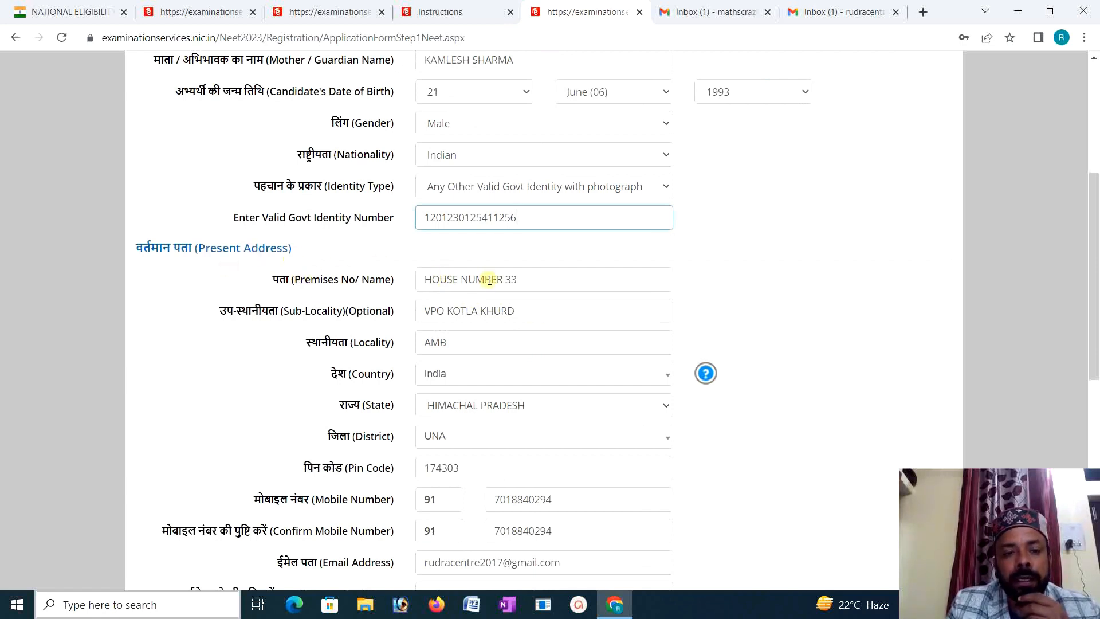
- Replace the locality in the Present Address section with the candidate's new locality
left_click(527, 283)
left_click(533, 312)
scroll(495, 293, "down", 3)
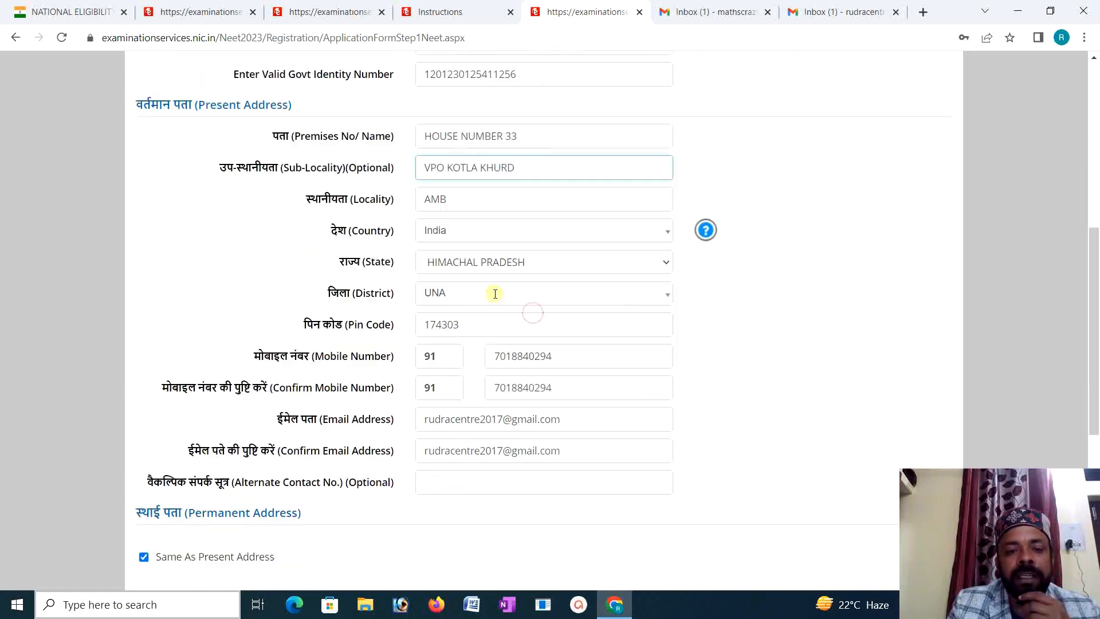
left_click(463, 201)
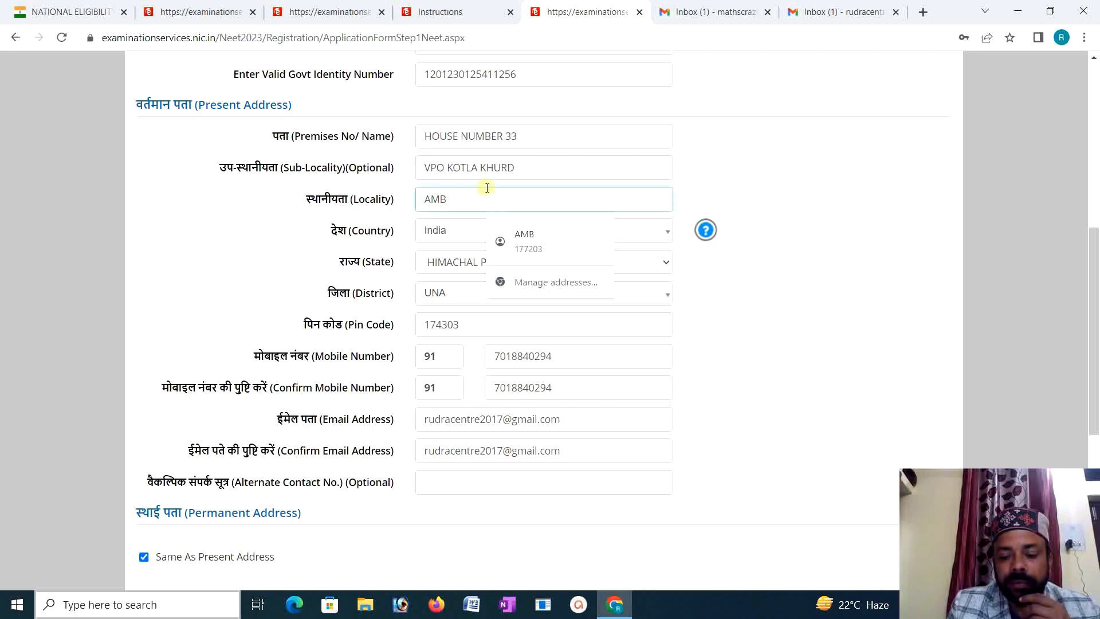
key("BackSpace")
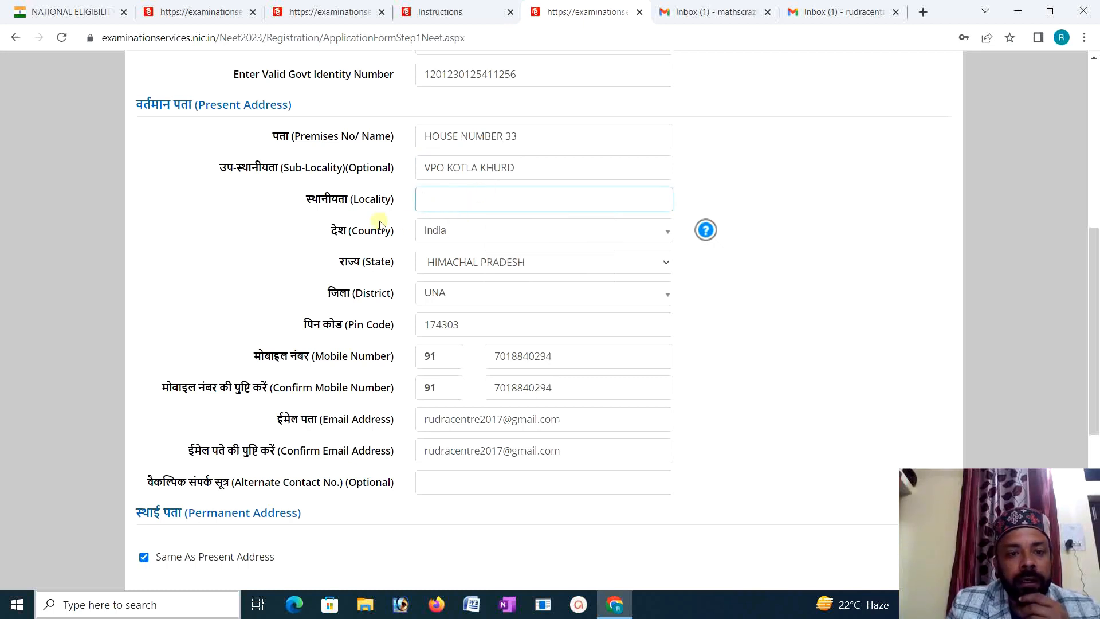
left_click(468, 229)
left_click(465, 241)
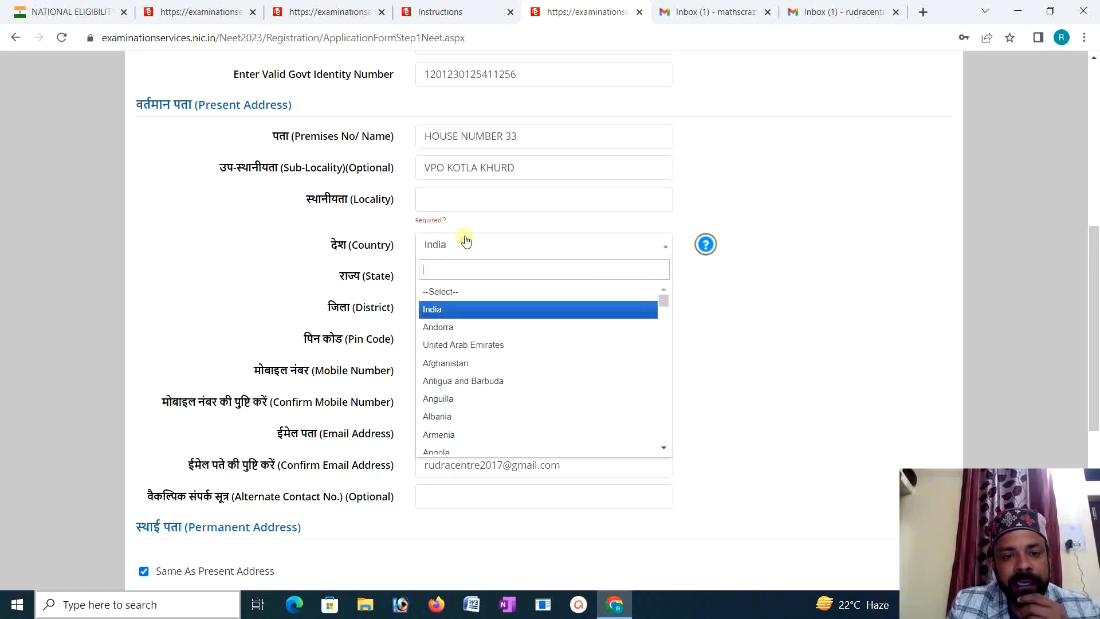
left_click(466, 201)
type("una")
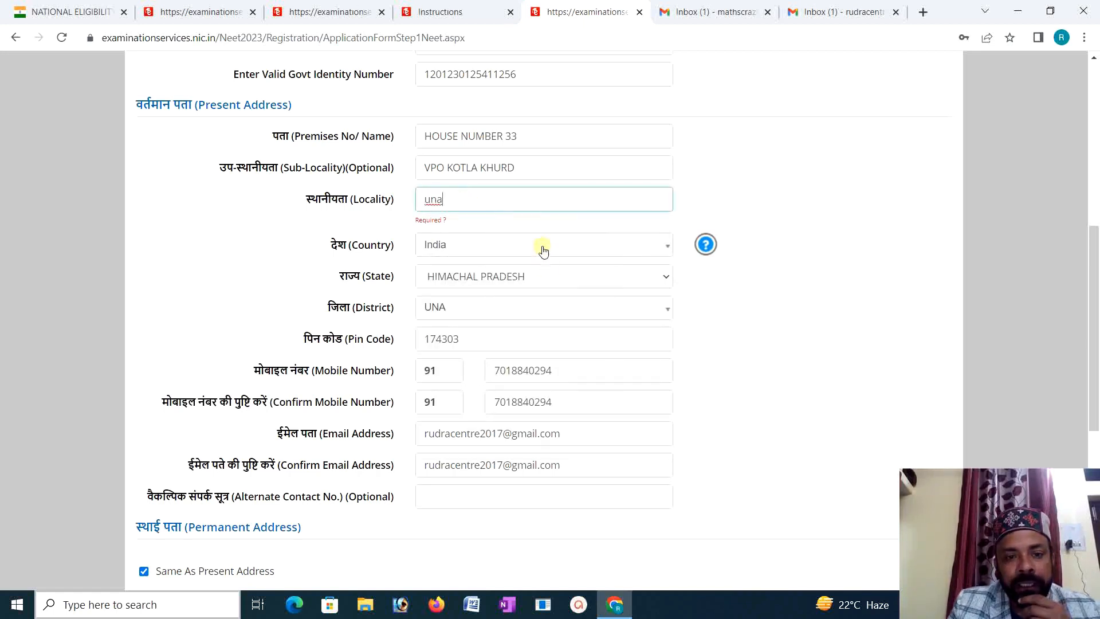
- Select India as the present address country and check the pin code and email address fields
left_click(542, 246)
left_click(449, 295)
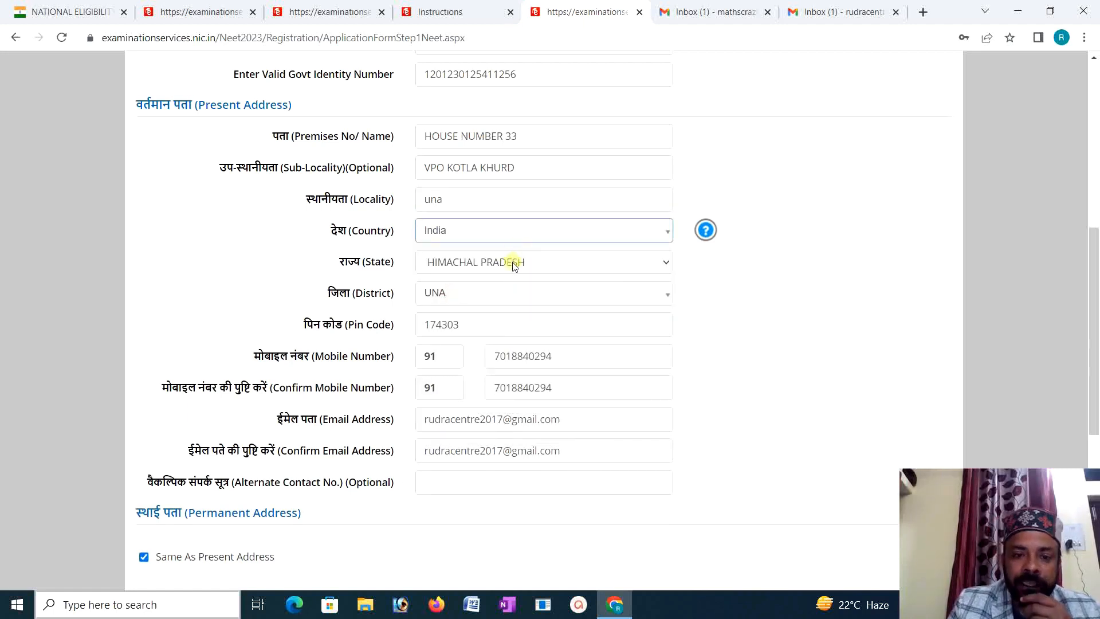
left_click(473, 323)
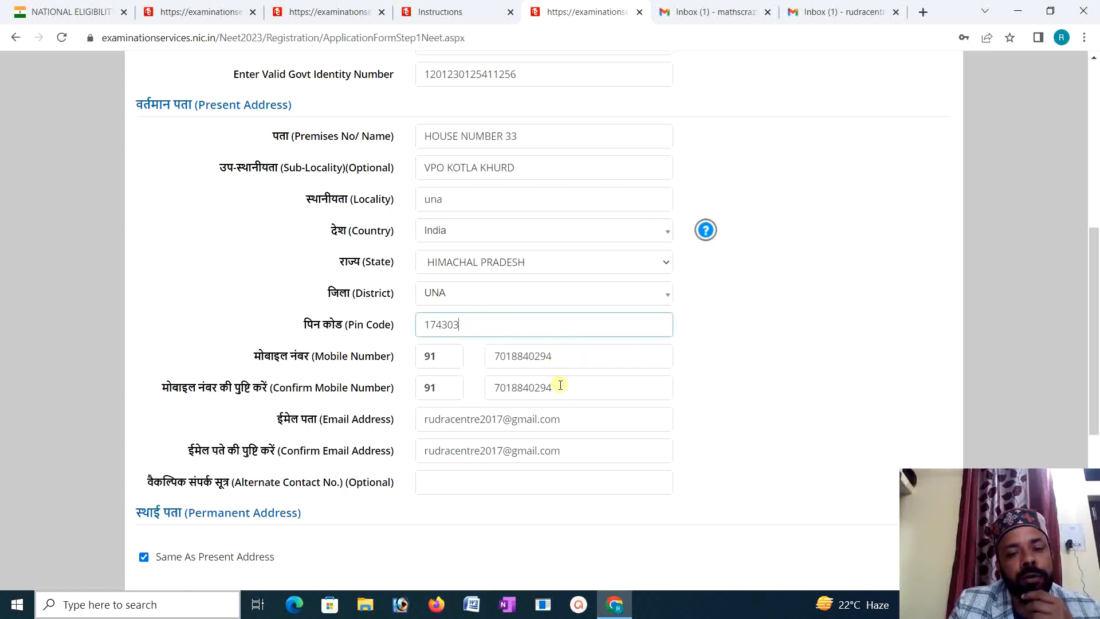
scroll(561, 386, "down", 1)
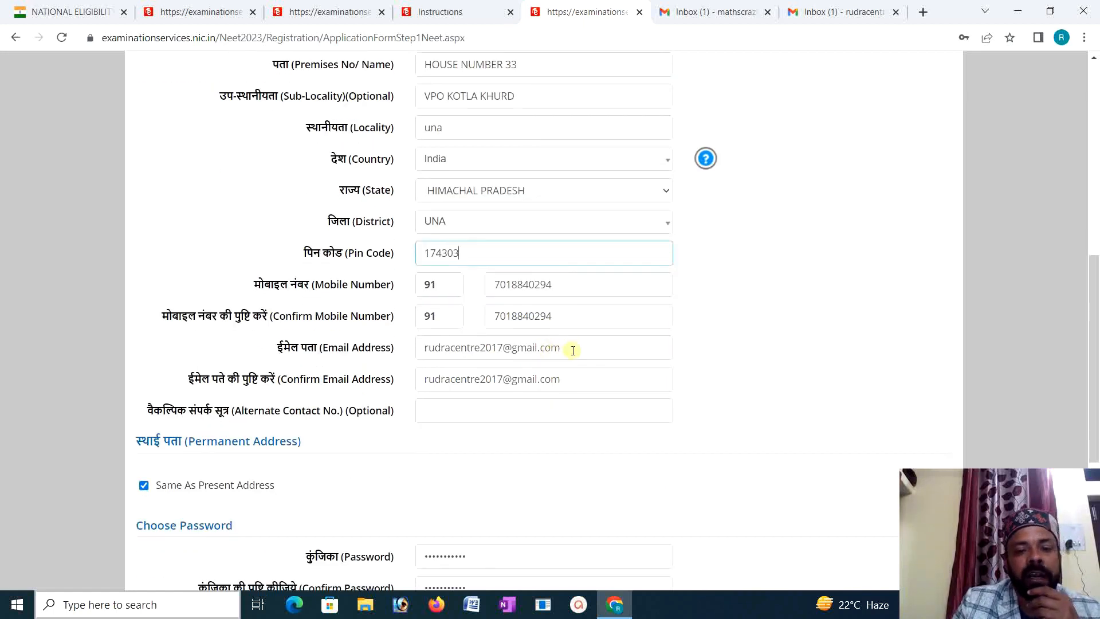
left_click(578, 348)
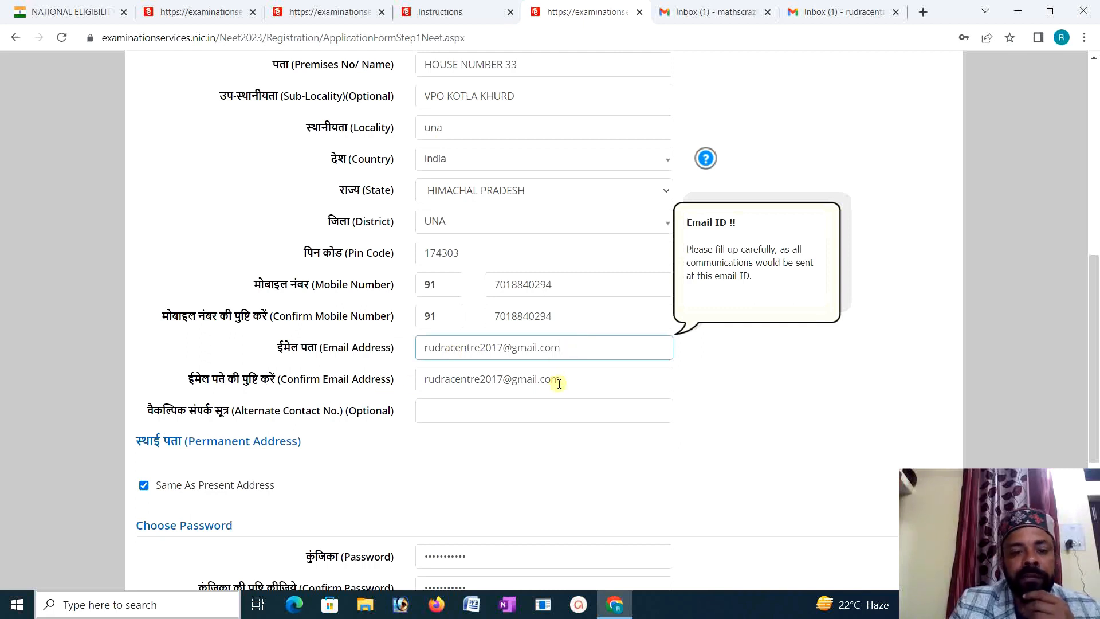
- Turn off Same As Present Address to view the separate permanent address fields, and turn the option back on
scroll(516, 383, "down", 1)
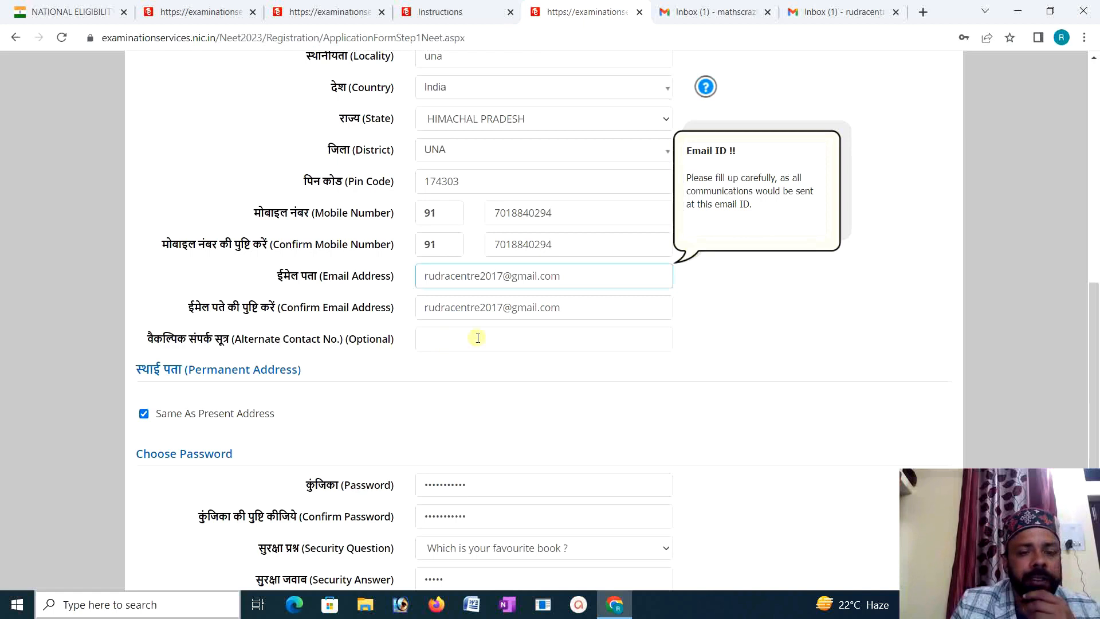
scroll(478, 338, "down", 2)
left_click(144, 270)
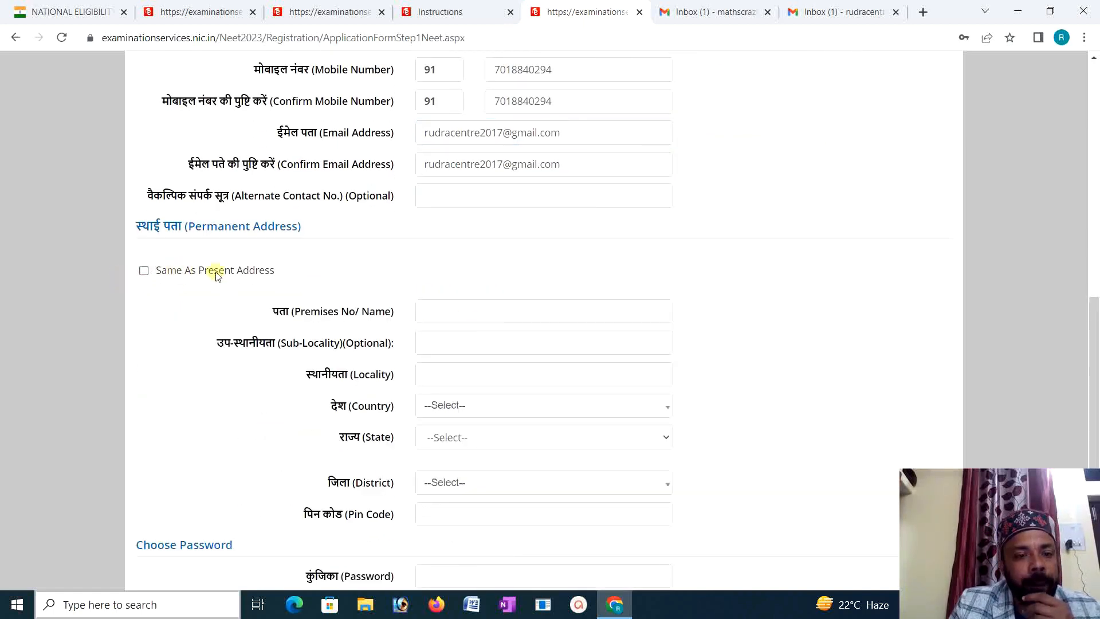
scroll(427, 341, "up", 5)
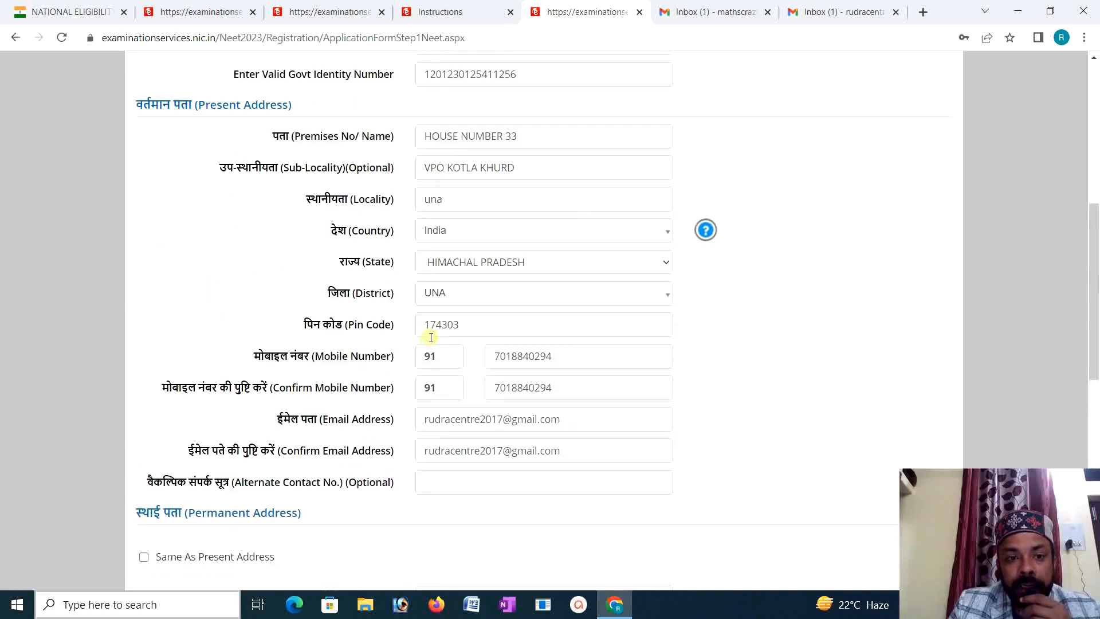
scroll(246, 137, "down", 1)
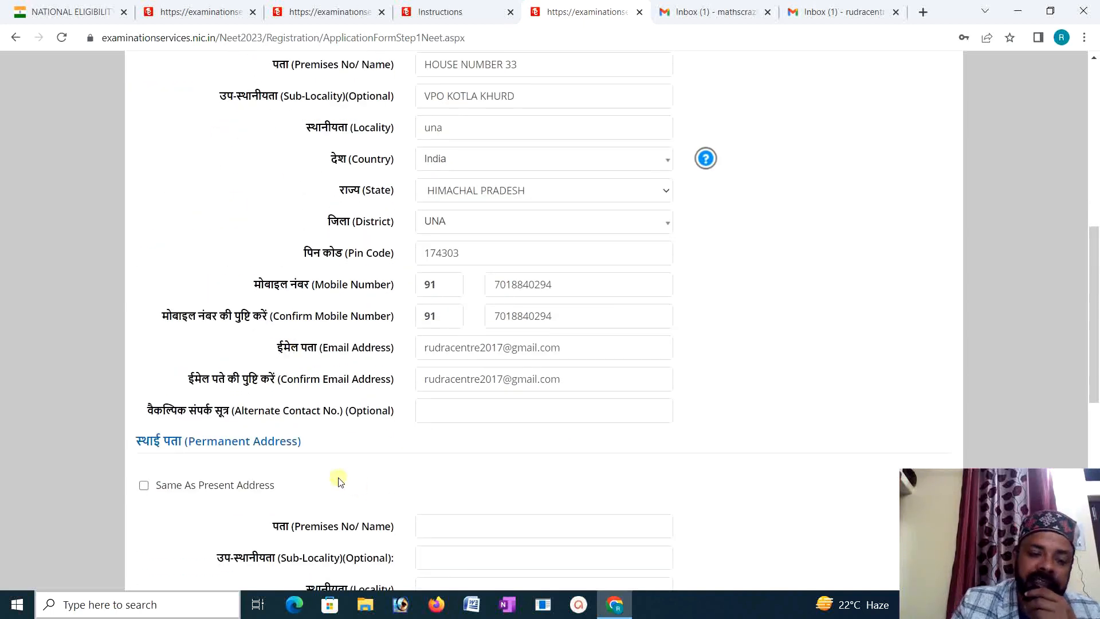
scroll(338, 481, "down", 1)
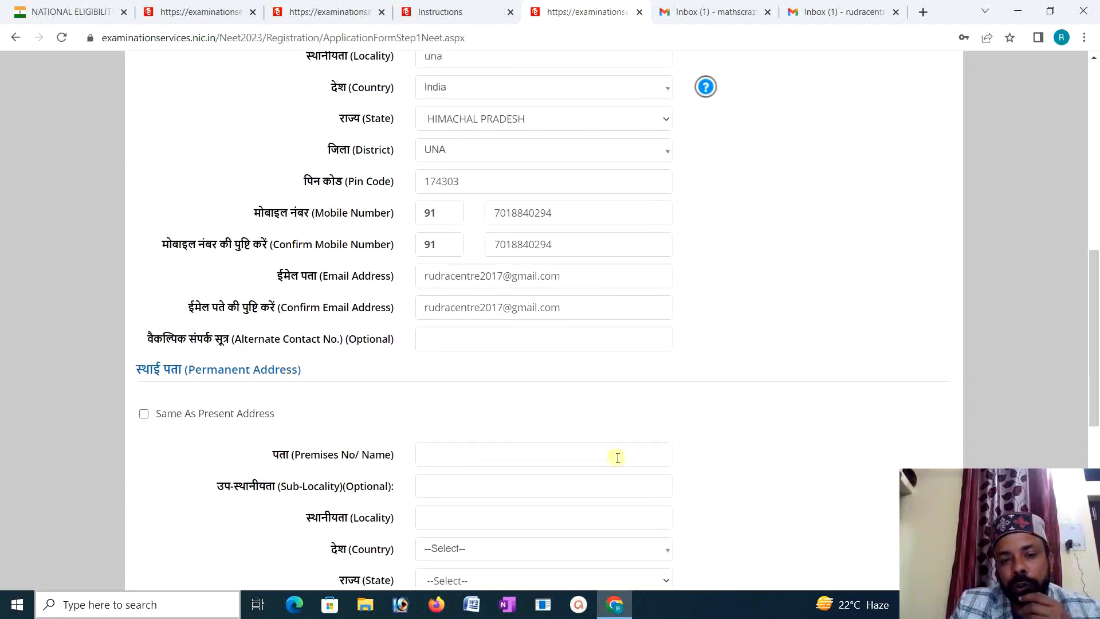
left_click(144, 414)
- Enter the login password in the Choose Password section and repeat it in the confirm password field
scroll(377, 408, "down", 3)
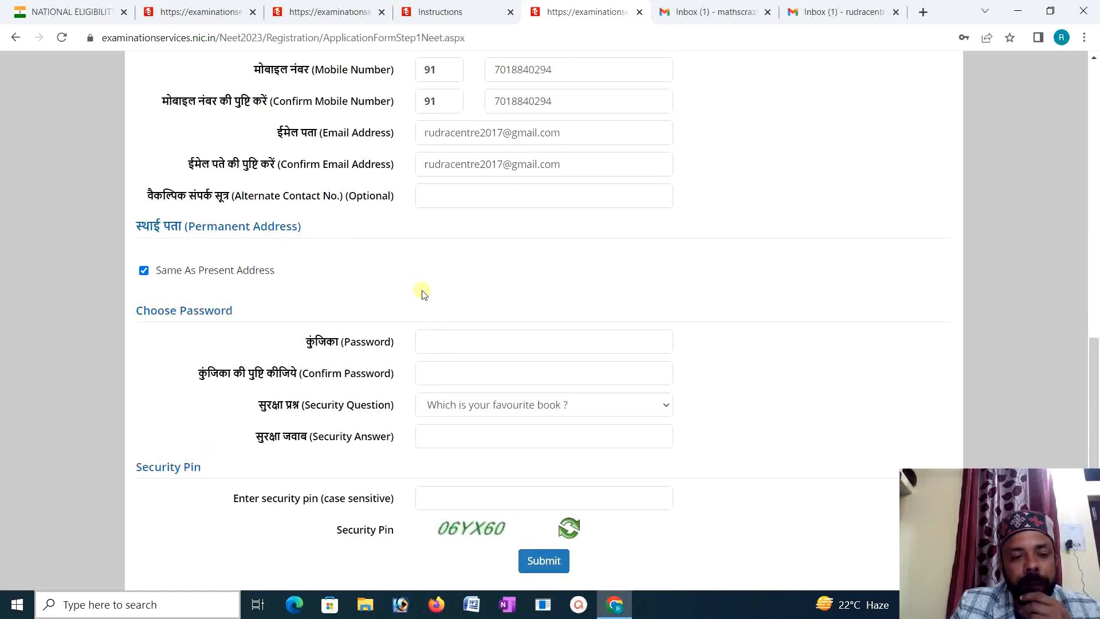
left_click(471, 346)
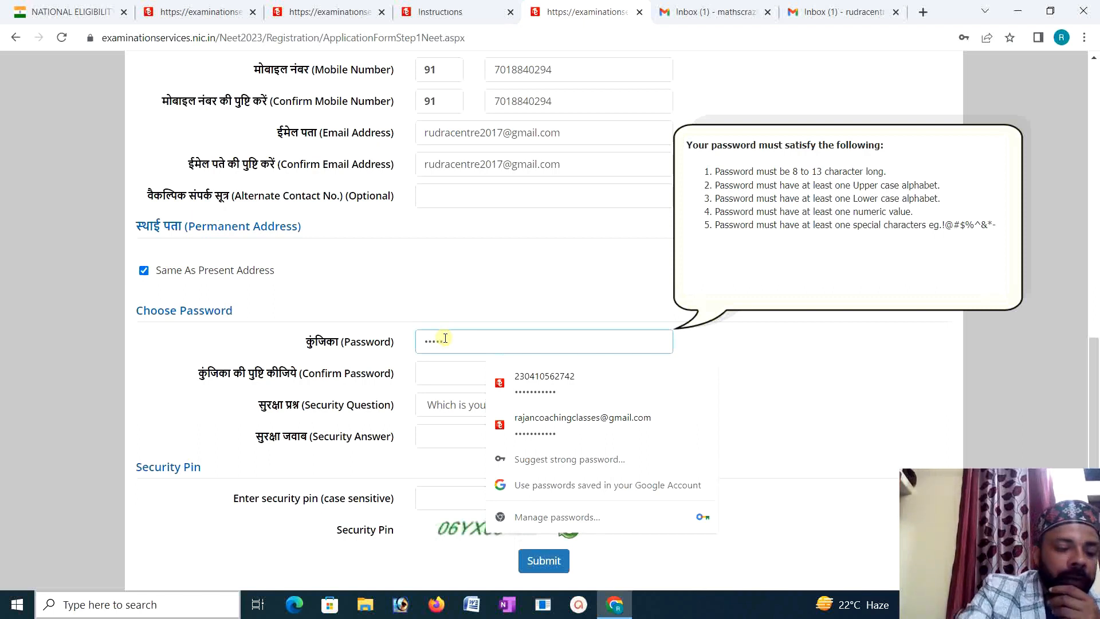
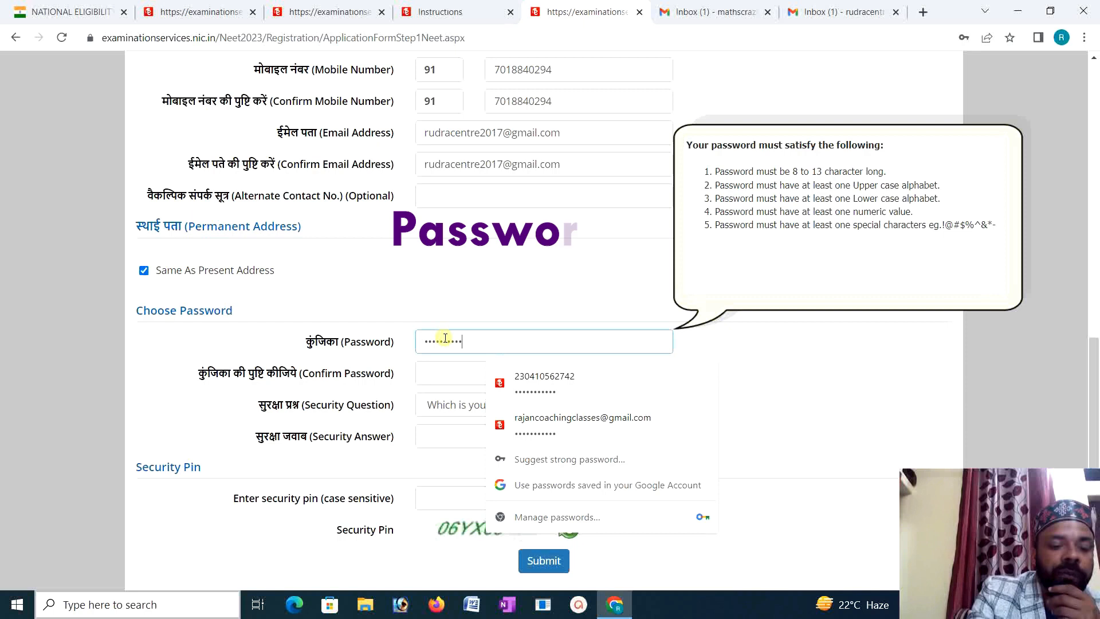
left_click(444, 374)
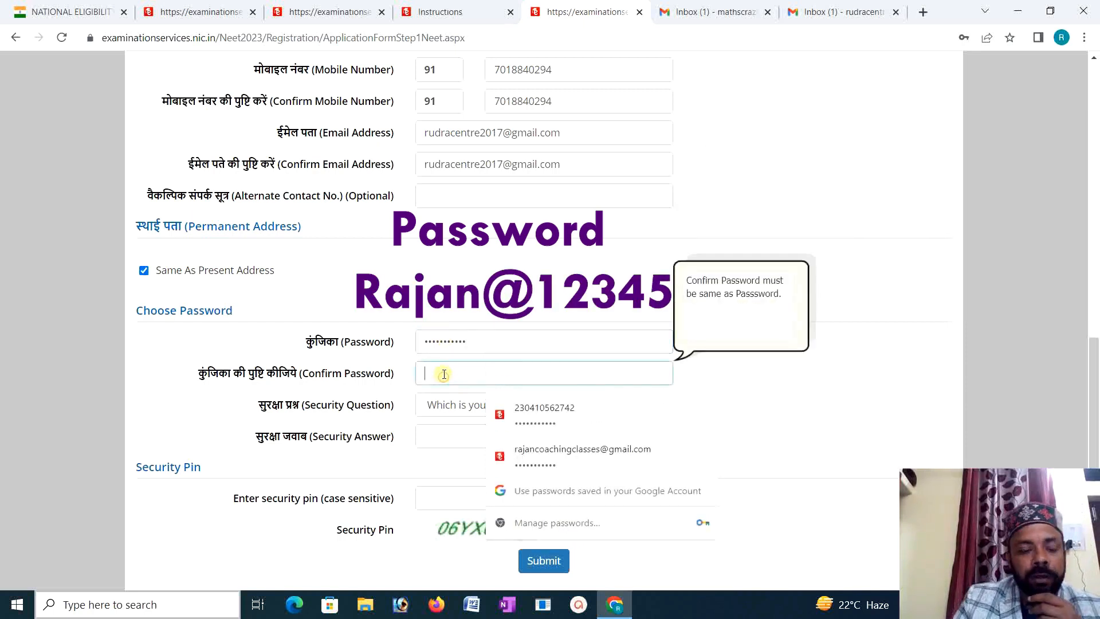
type("R")
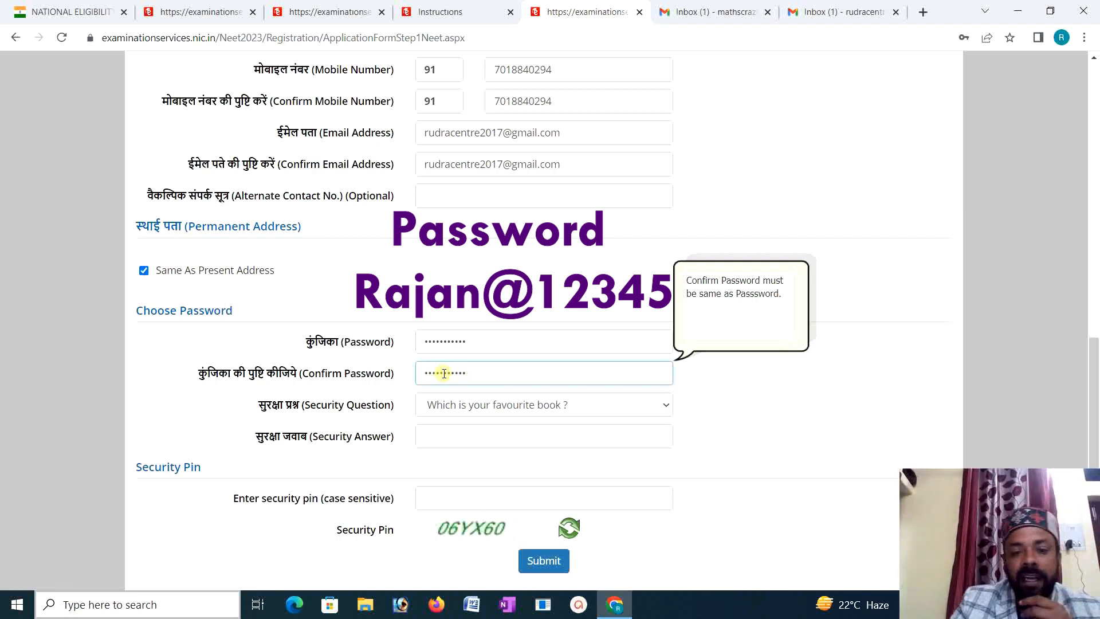
- Keep "Which is your favourite book ?" as the security question and enter the security answer
left_click(537, 403)
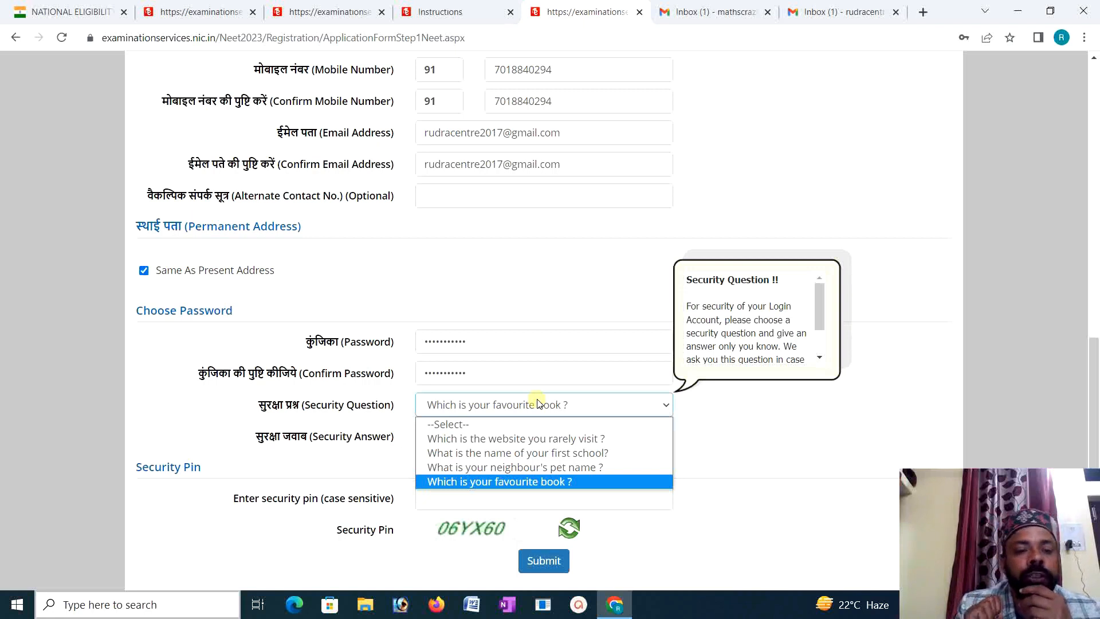
left_click(539, 404)
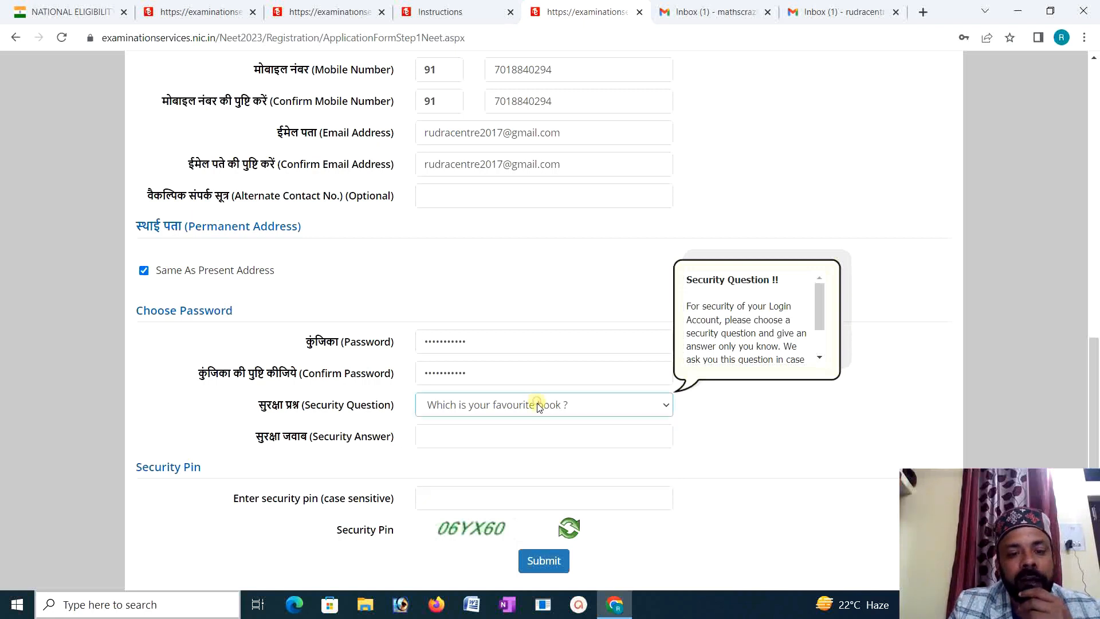
left_click(476, 427)
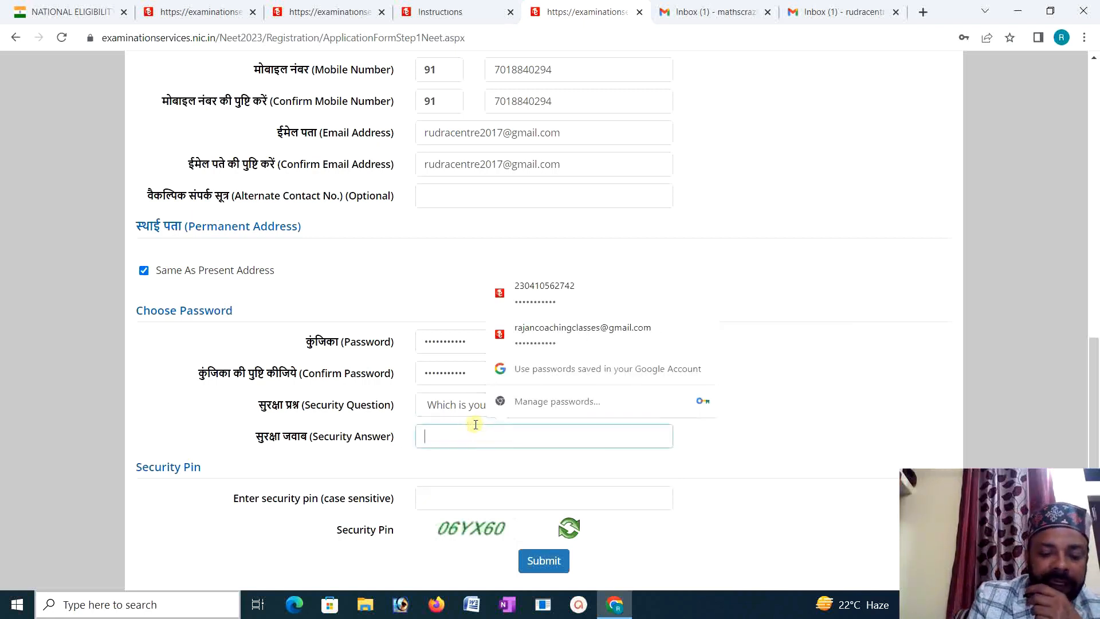
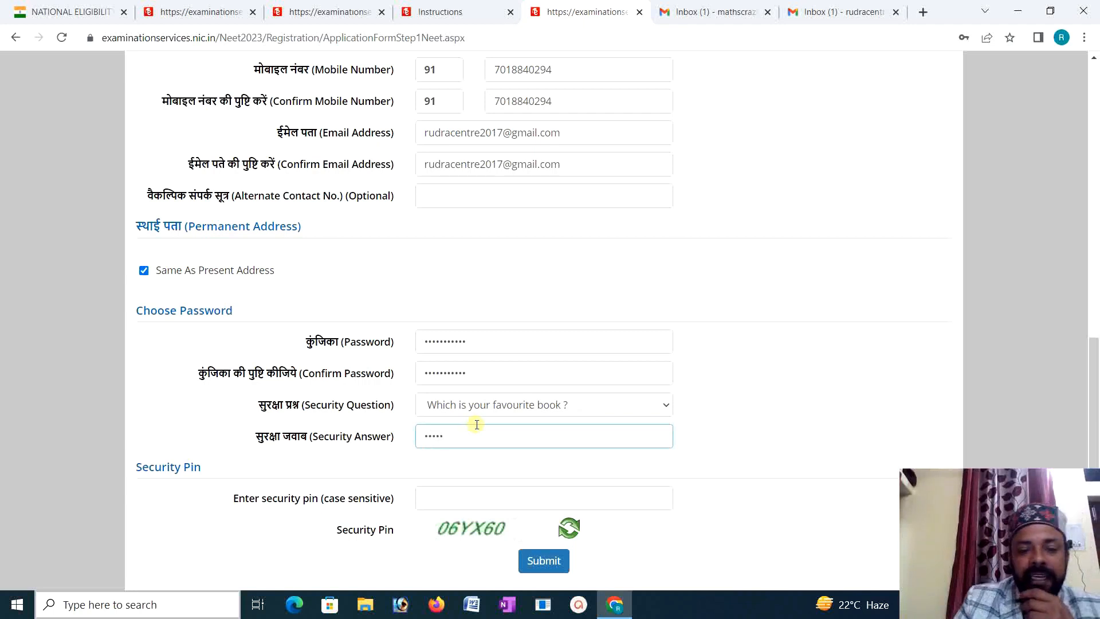
- Enter the displayed security pin and submit the form to reach the registration review page
left_click(469, 498)
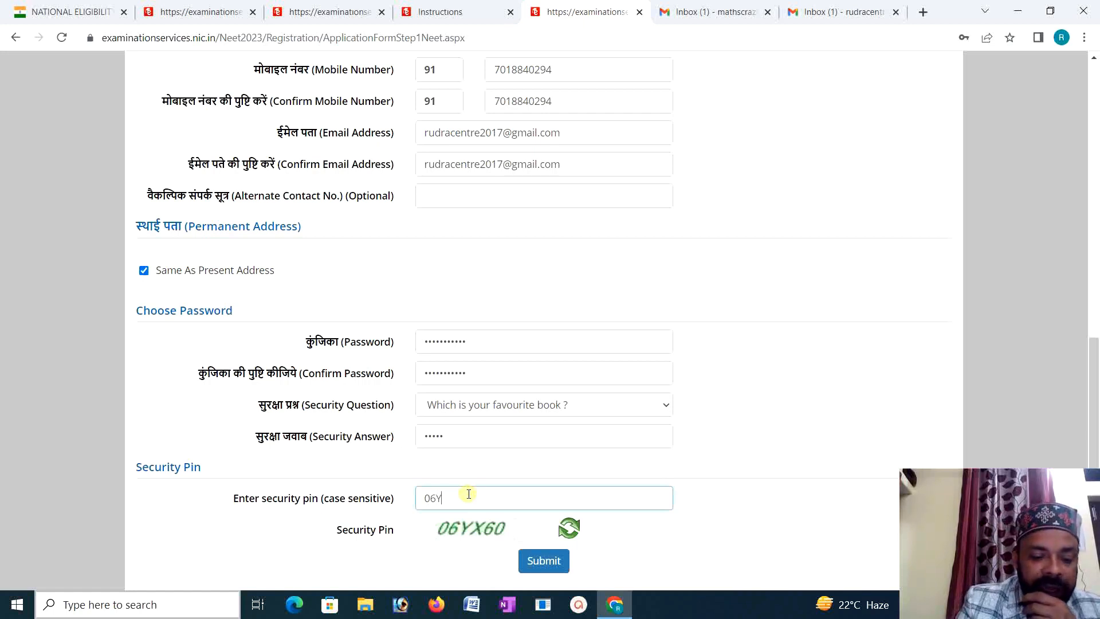
type("60")
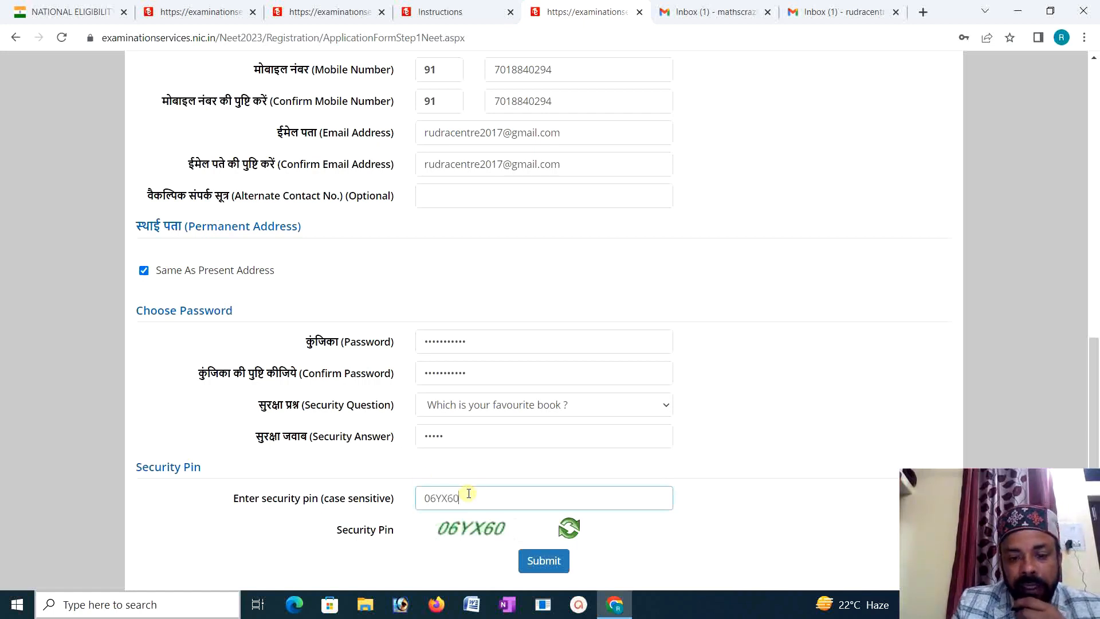
left_click(544, 560)
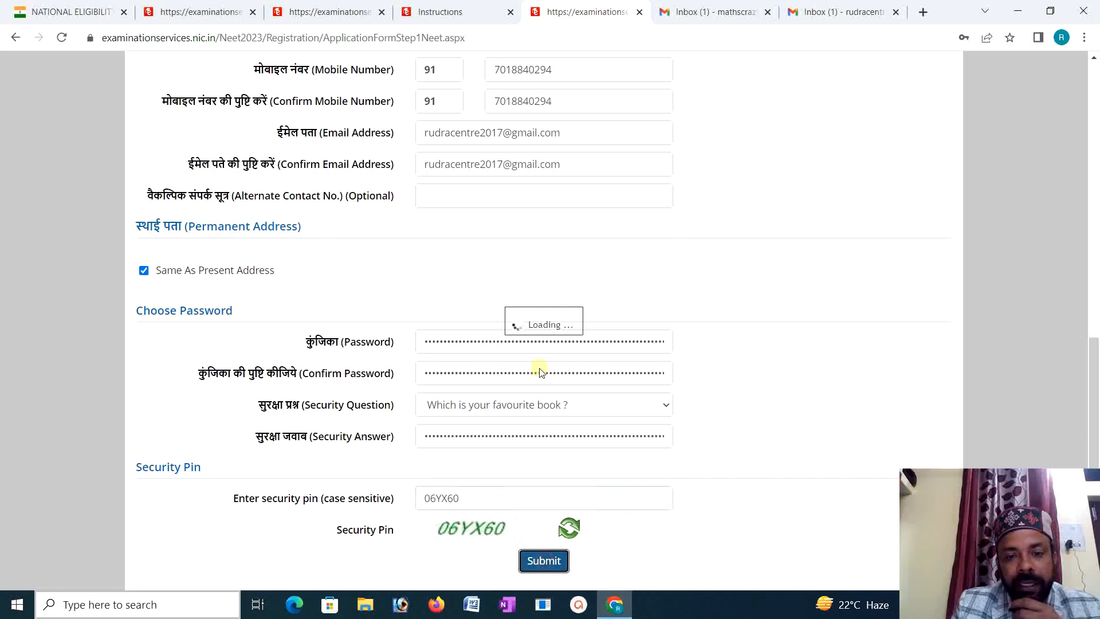
left_click(721, 277)
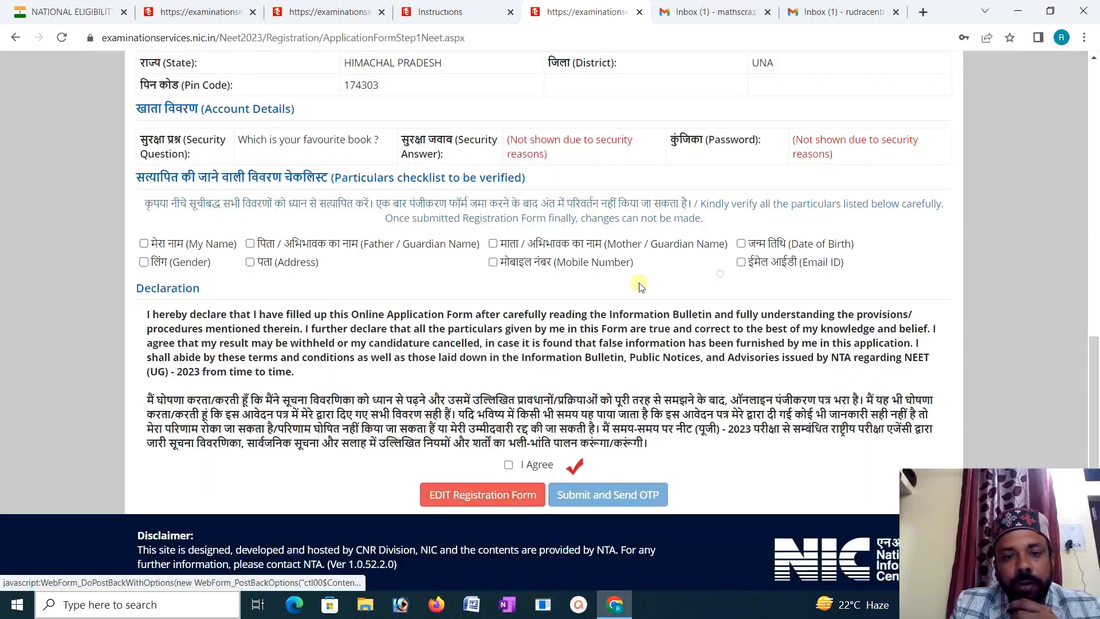
- Review the personal details, present and permanent addresses, and account details on the registration review page
scroll(605, 279, "up", 5)
scroll(619, 252, "up", 3)
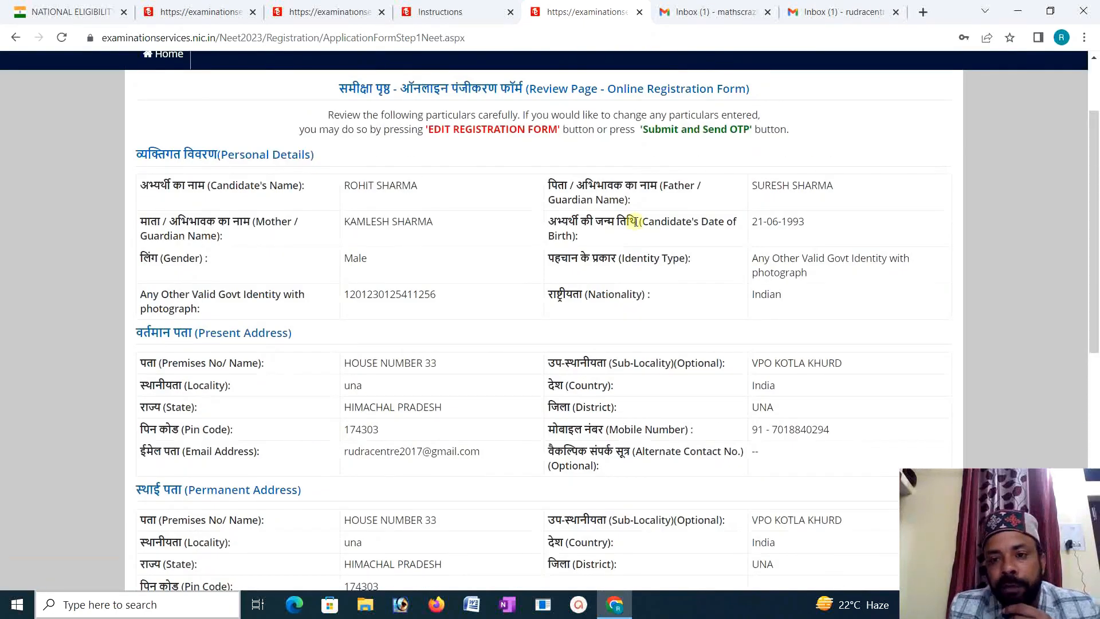
scroll(635, 221, "down", 4)
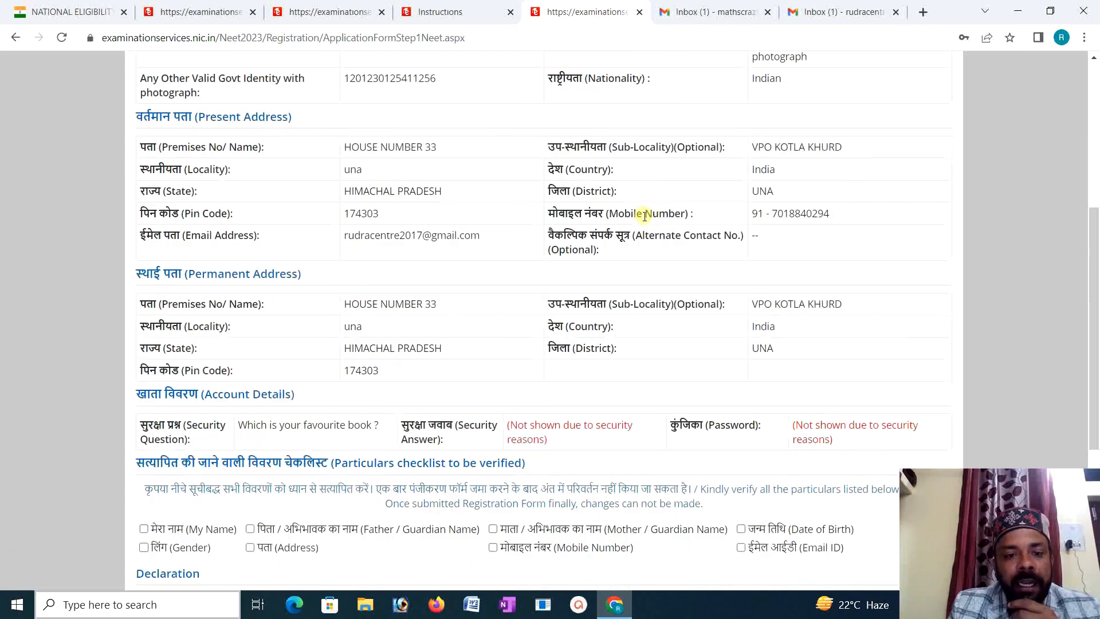
scroll(464, 114, "up", 1)
scroll(487, 98, "up", 1)
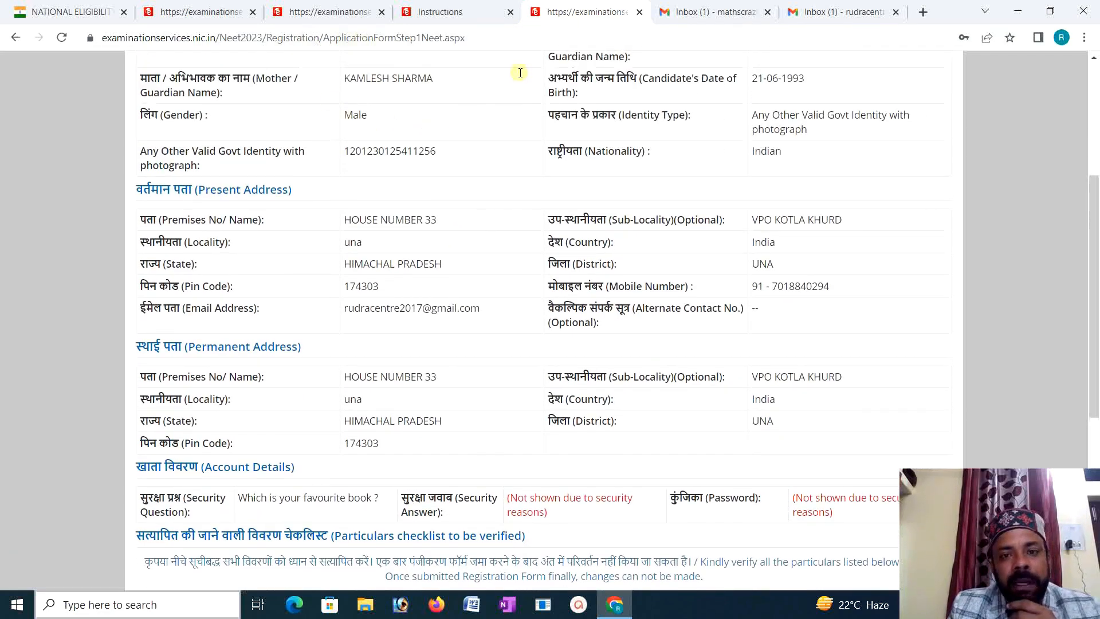
scroll(739, 86, "up", 2)
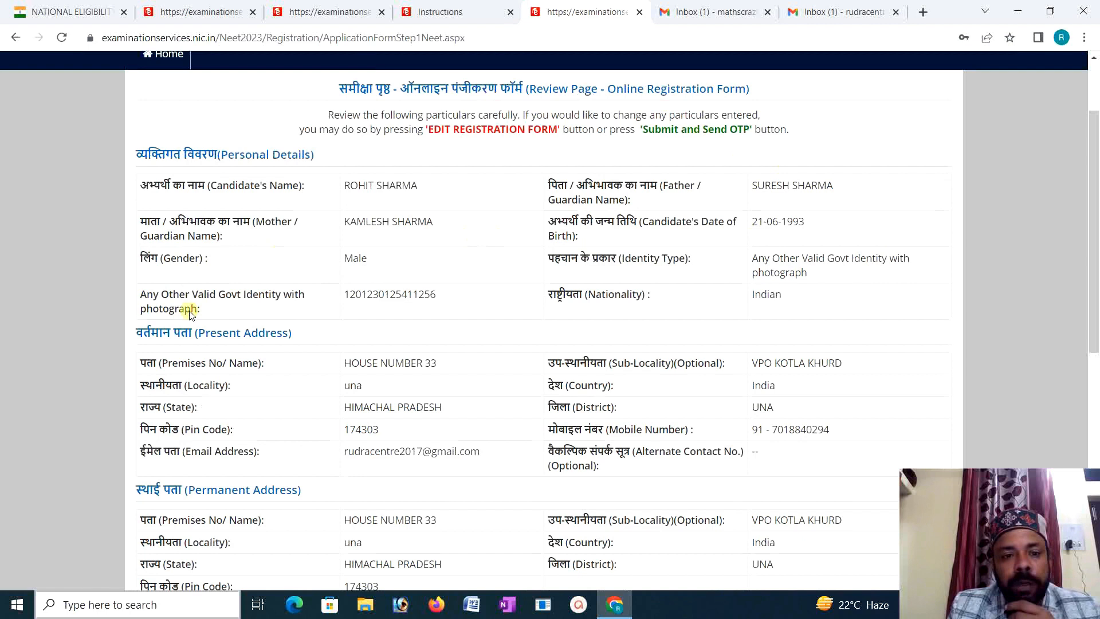
scroll(344, 298, "down", 2)
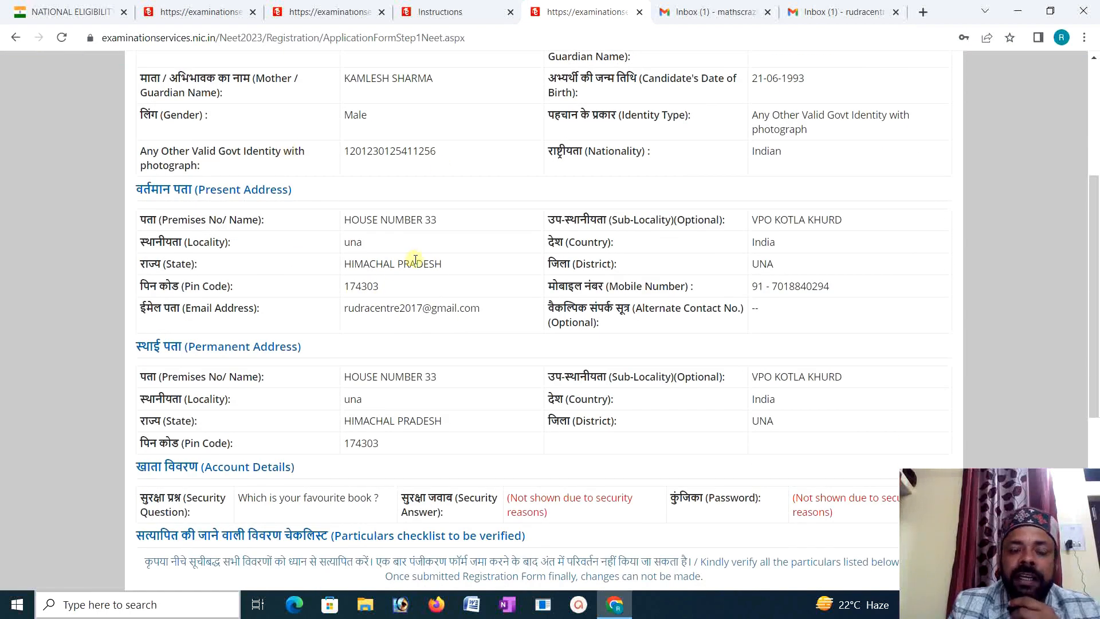
scroll(424, 270, "down", 2)
scroll(434, 281, "down", 3)
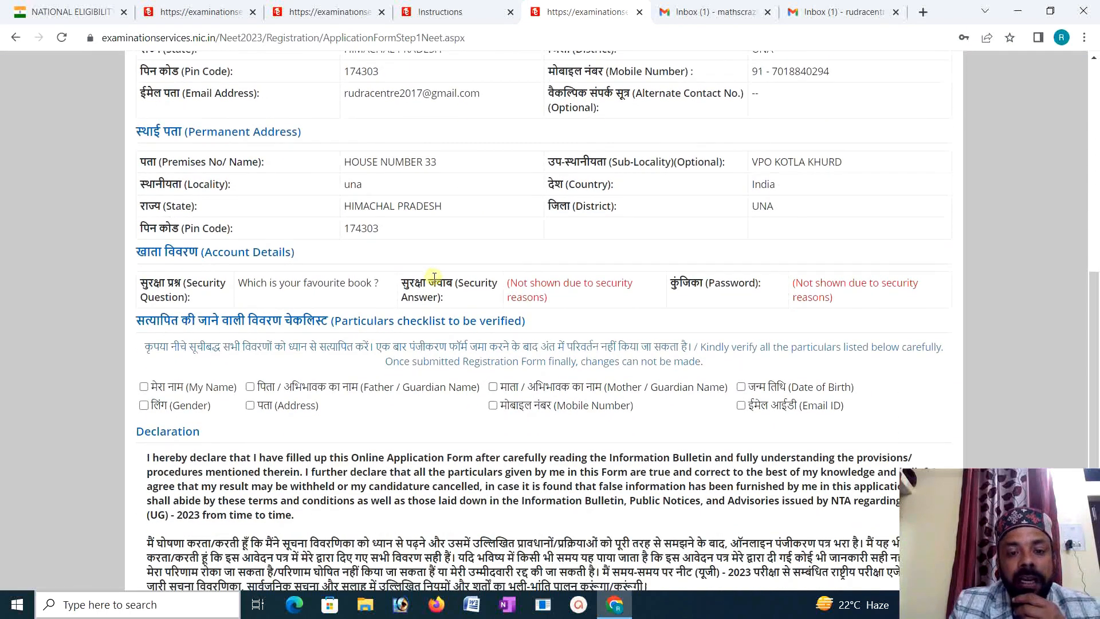
scroll(418, 298, "up", 1)
scroll(591, 235, "down", 2)
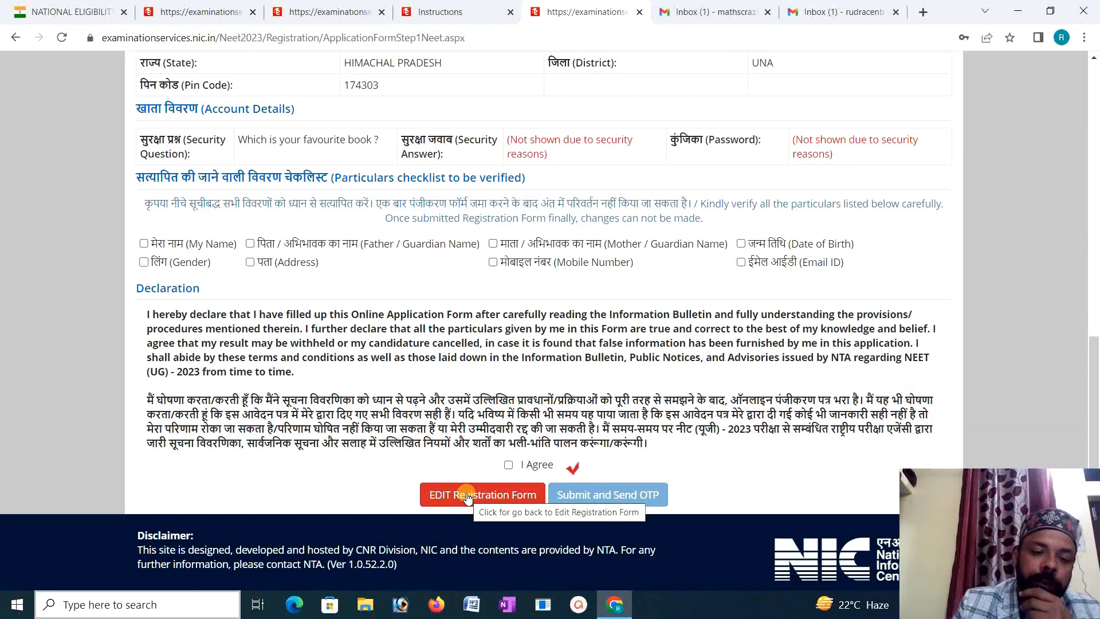
- Mark all particulars in the checklist as verified: name, both parents' names, date of birth, gender, address, mobile number and email ID
left_click(144, 244)
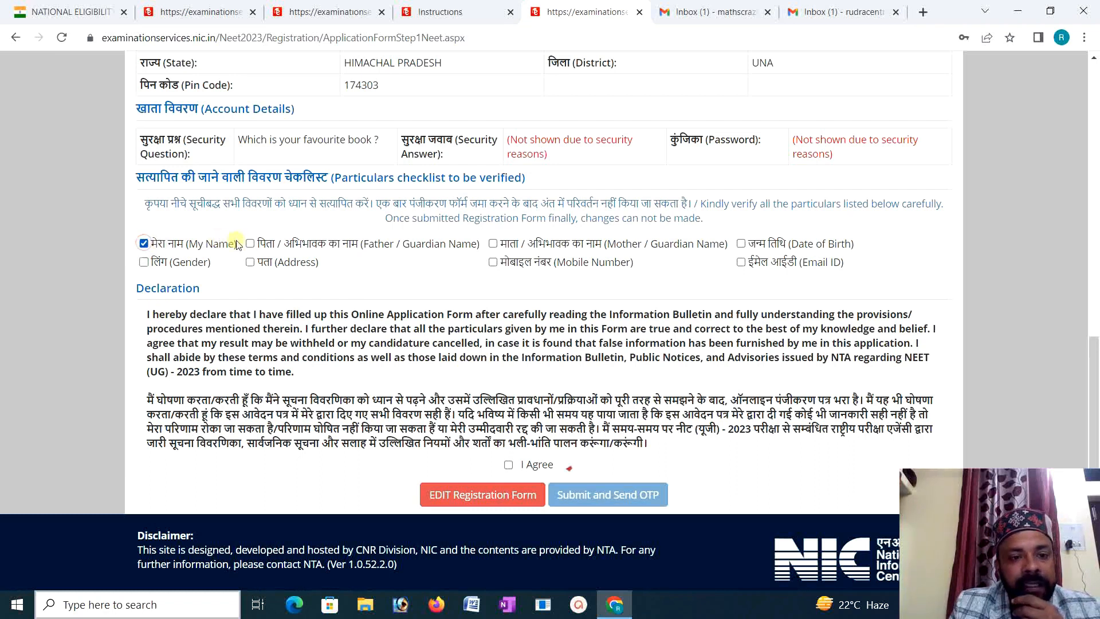
left_click(249, 243)
left_click(493, 244)
left_click(741, 243)
left_click(740, 262)
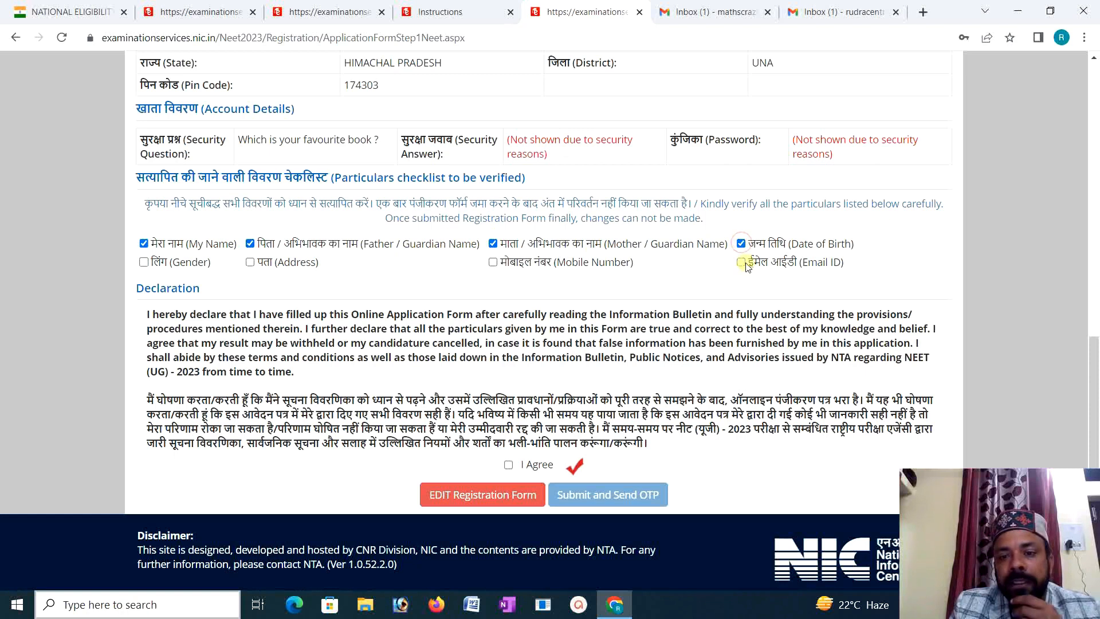
left_click(493, 262)
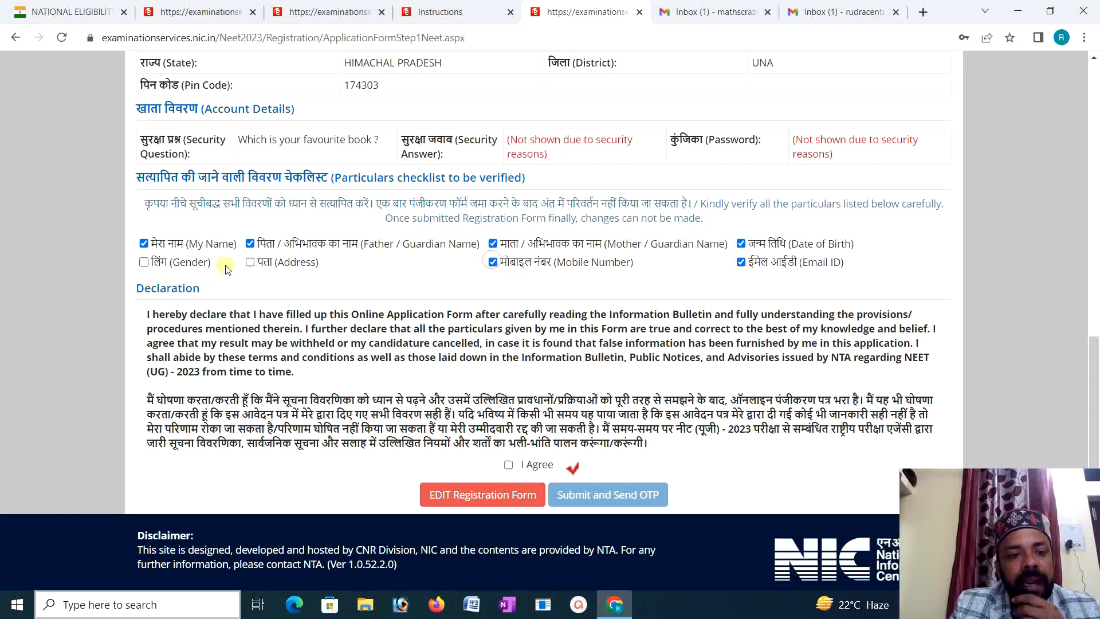
left_click(143, 262)
left_click(249, 261)
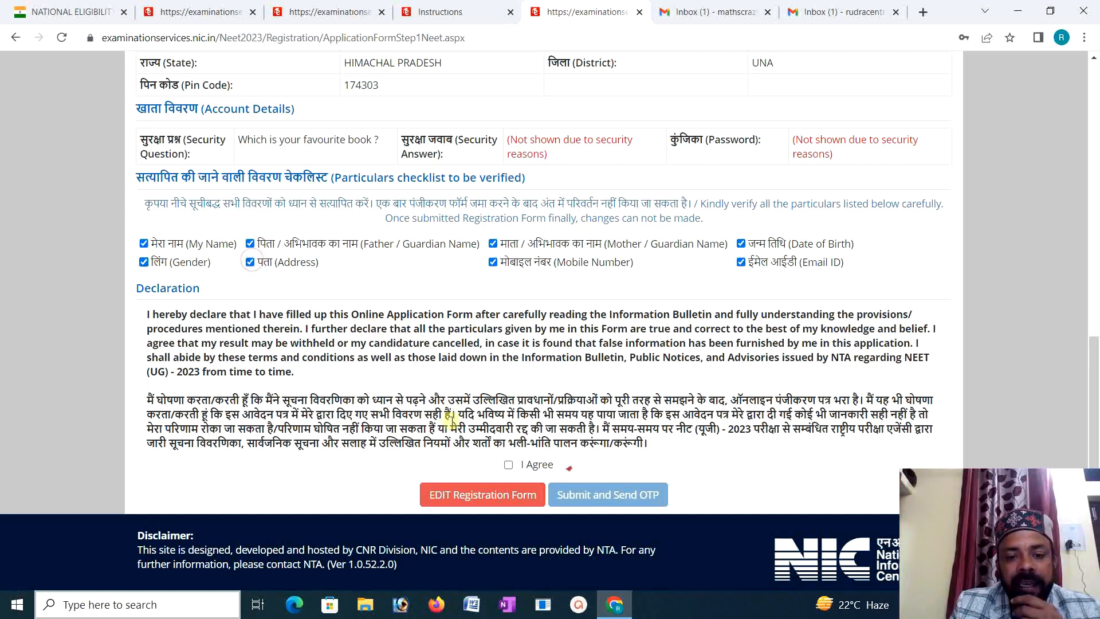
- Agree to the declaration, submit the registration form for an OTP, and confirm the submission
left_click(508, 465)
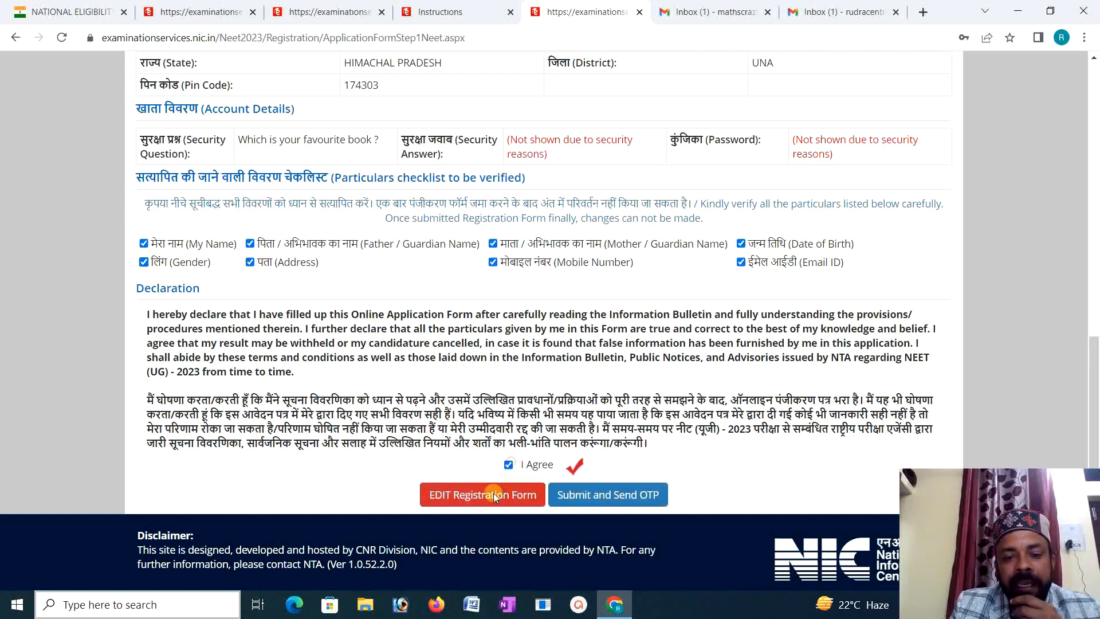
left_click(584, 494)
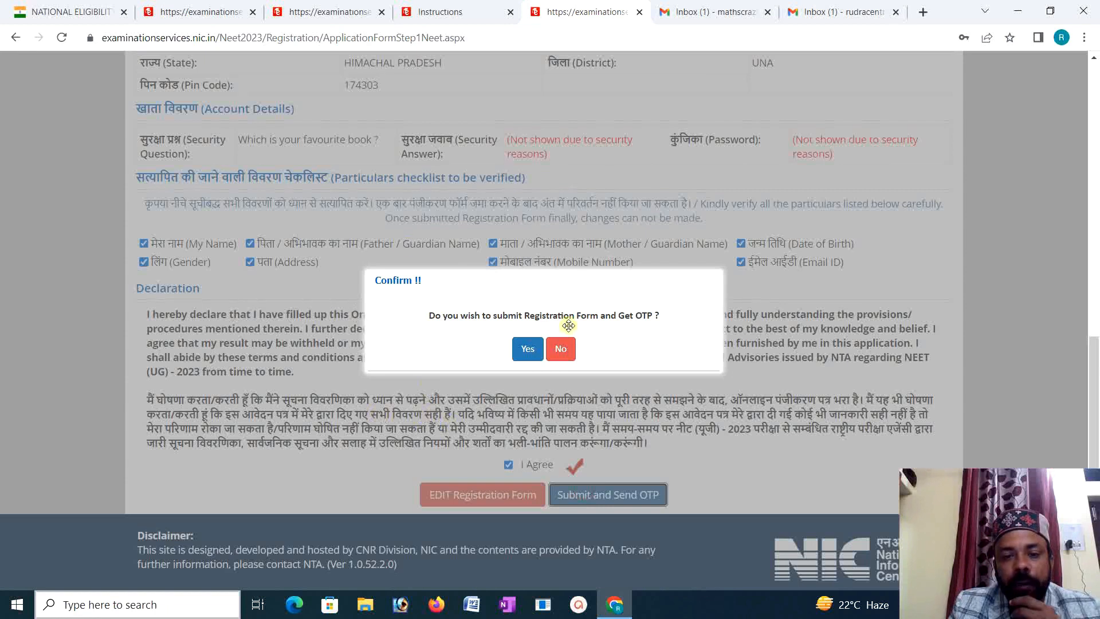
left_click(525, 347)
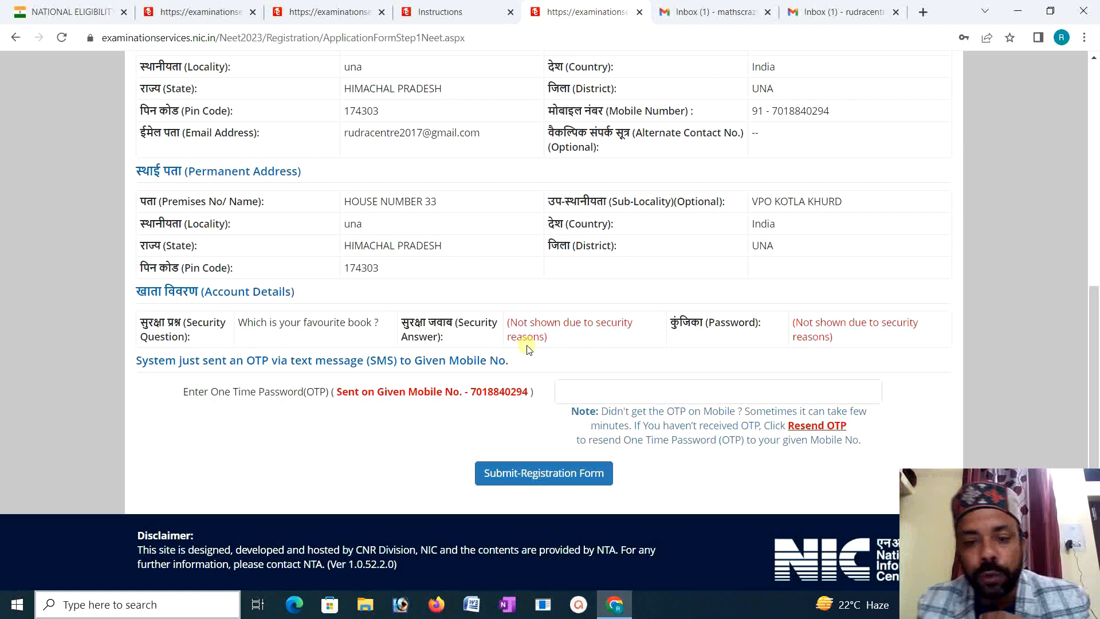
- Enter the one-time password sent to the mobile number and submit the registration form
left_click(593, 386)
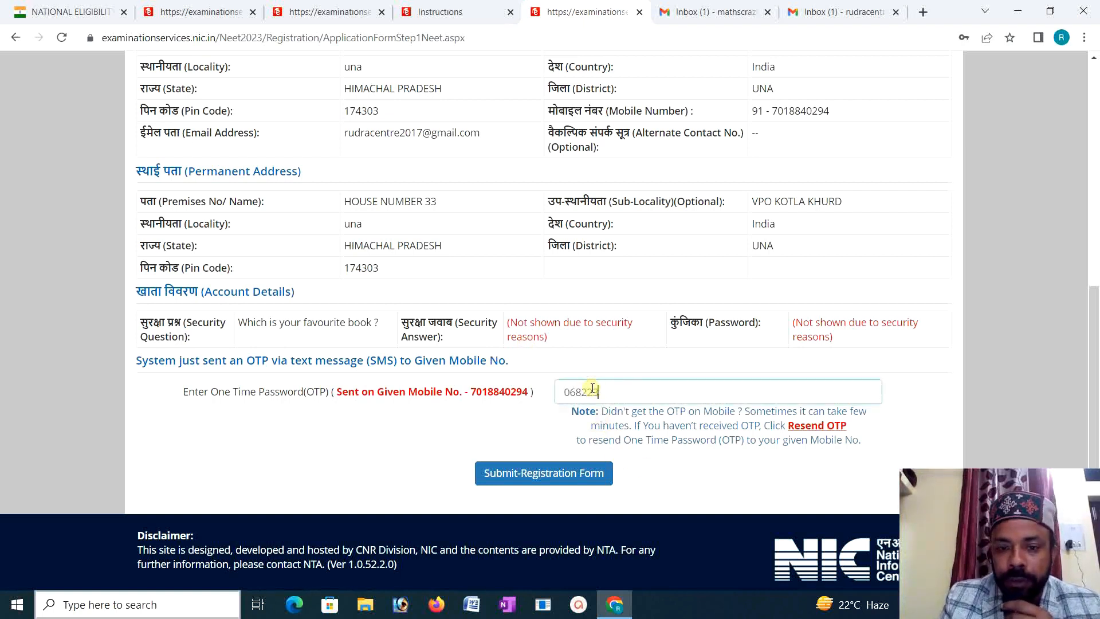
left_click(573, 474)
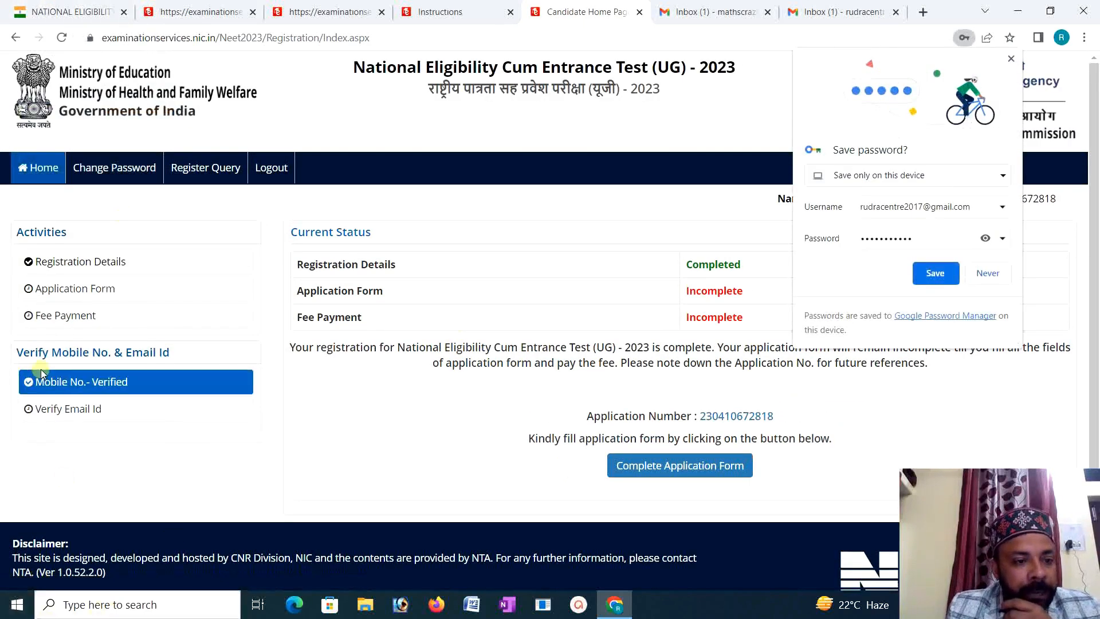
- Request the email verification OTP by submitting the displayed security pin, and decline saving the password in the browser
left_click(67, 409)
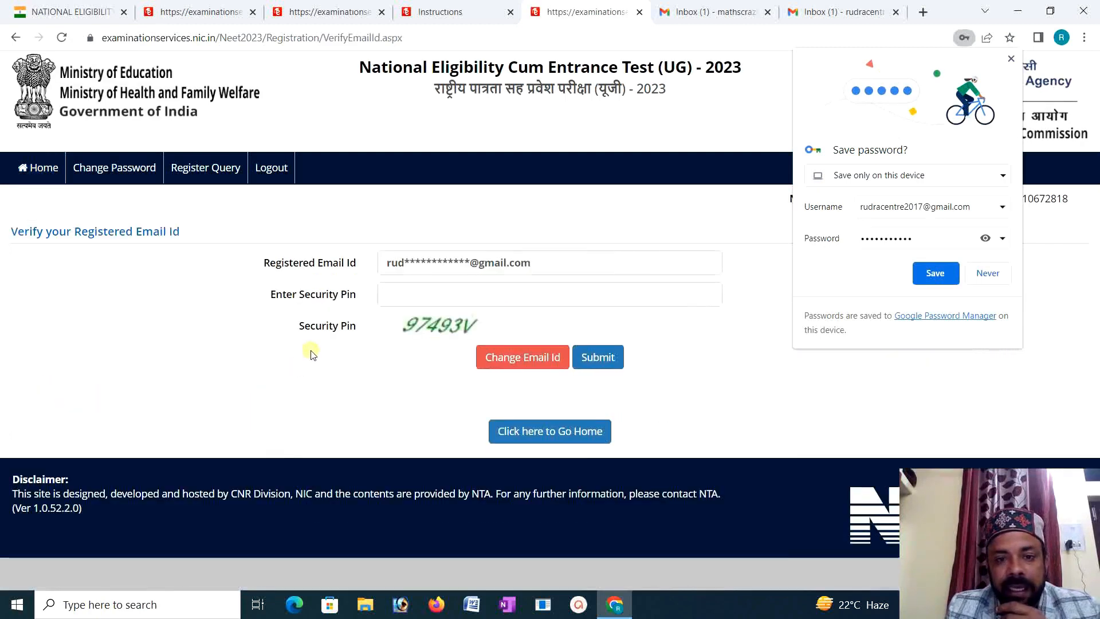
left_click(475, 296)
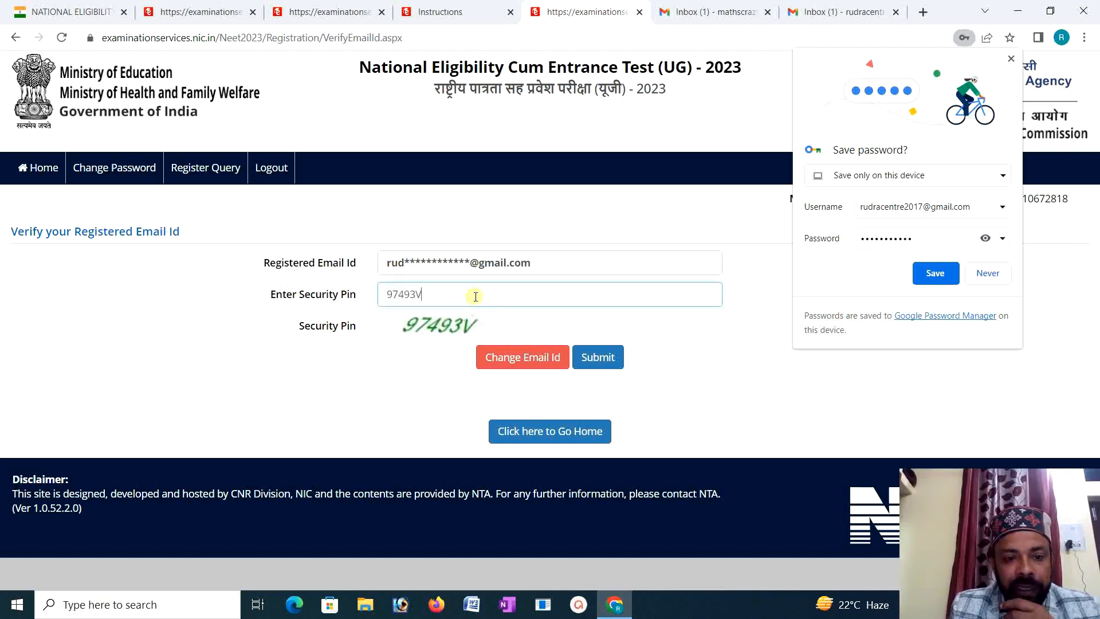
left_click(605, 355)
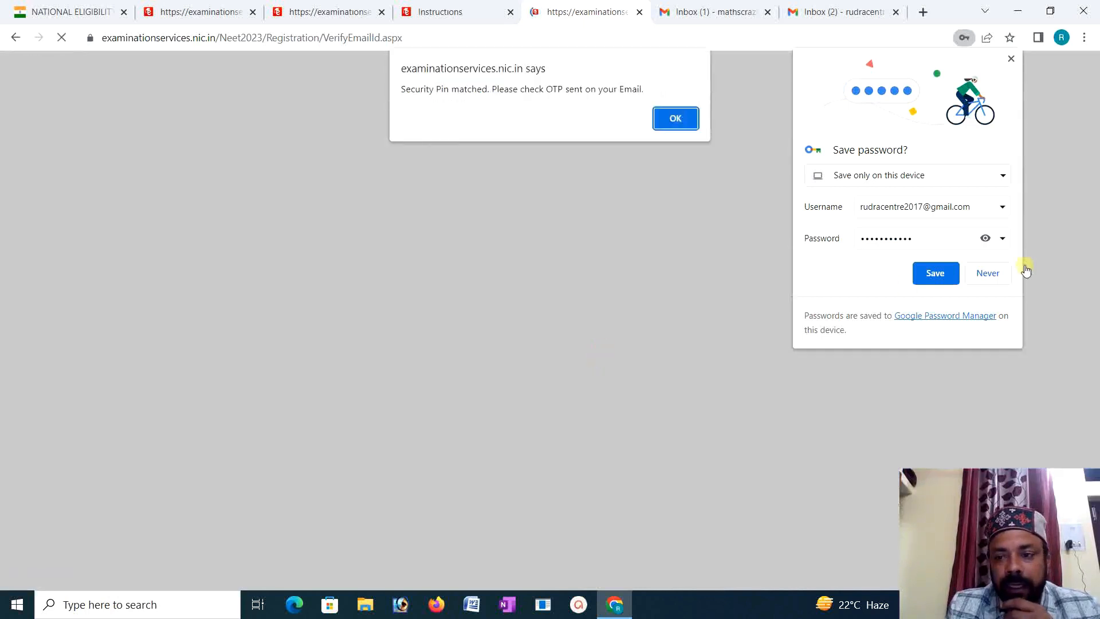
left_click(997, 273)
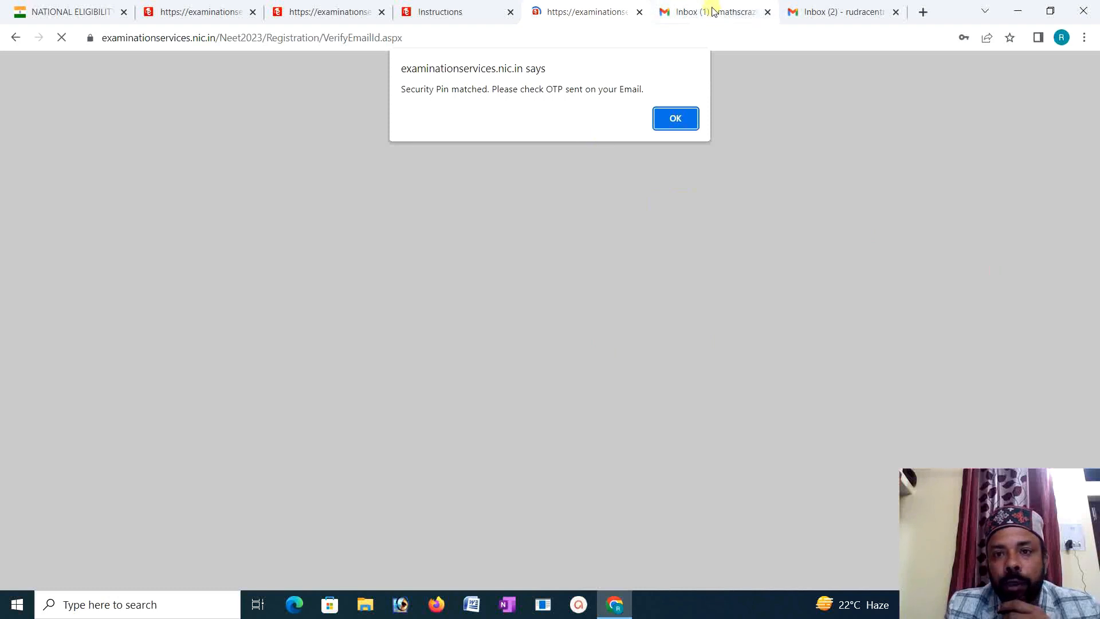
- Switch to the registered email's Gmail inbox and open the NEET (UG) 2023 E-Mail Verification message to read the OTP
left_click(813, 10)
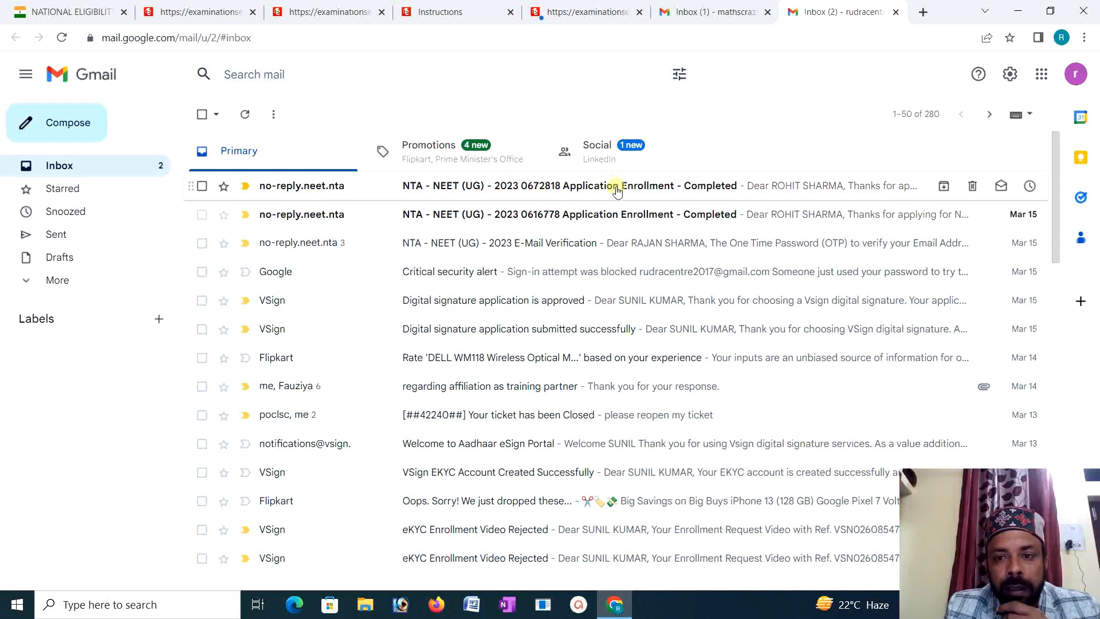
left_click(617, 191)
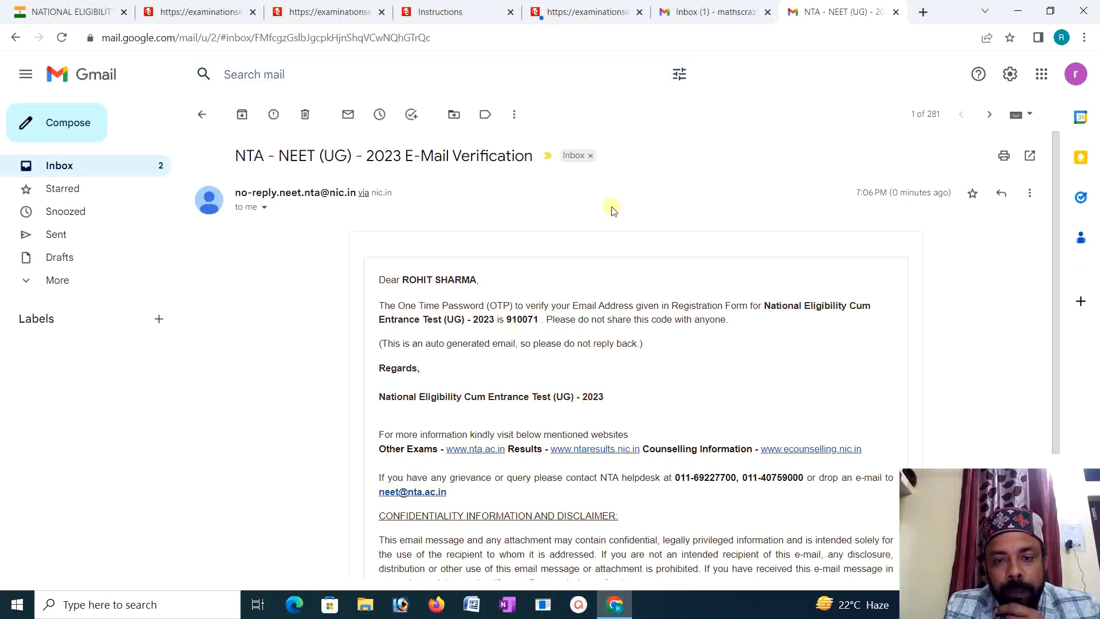
- Return to the NEET verification page, enter the emailed one-time password to verify the email address, and decline updating the saved password
left_click(585, 6)
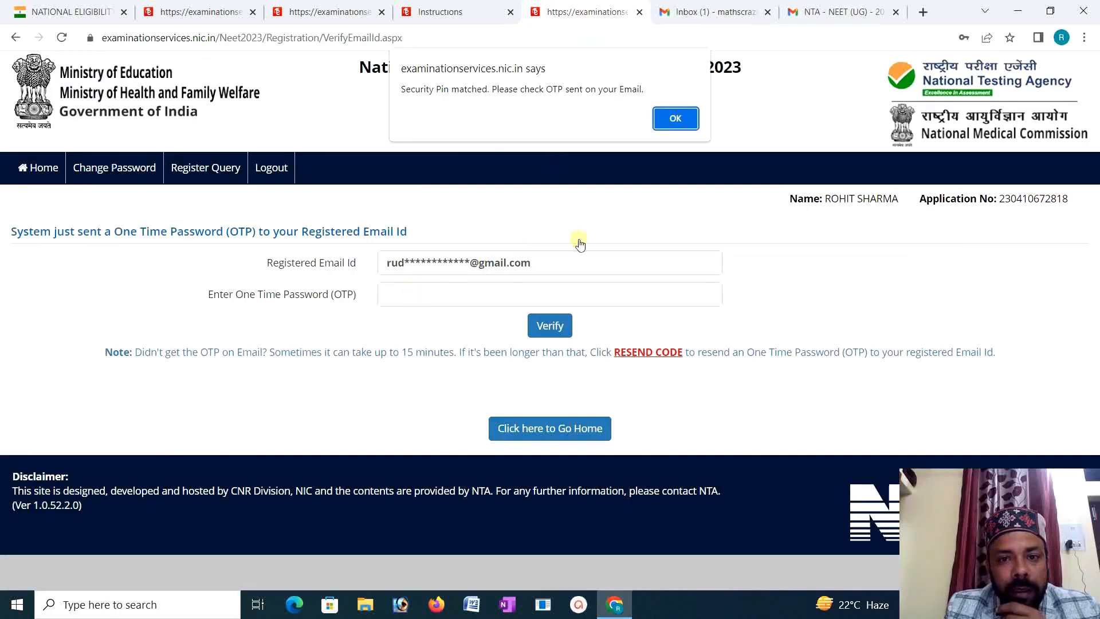
left_click(666, 118)
left_click(406, 295)
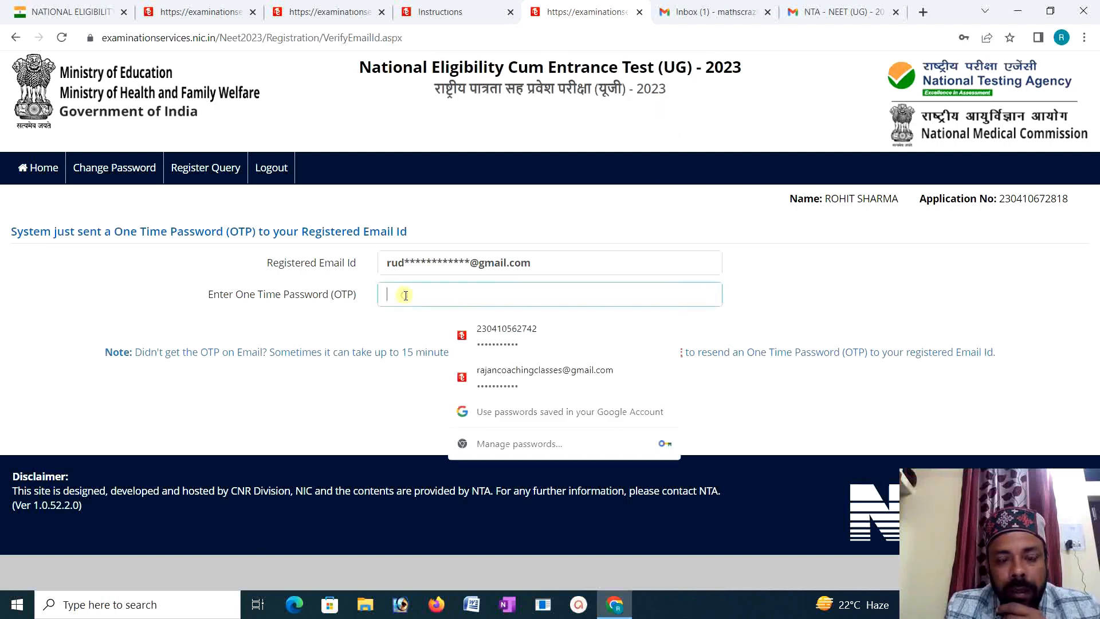
type("•")
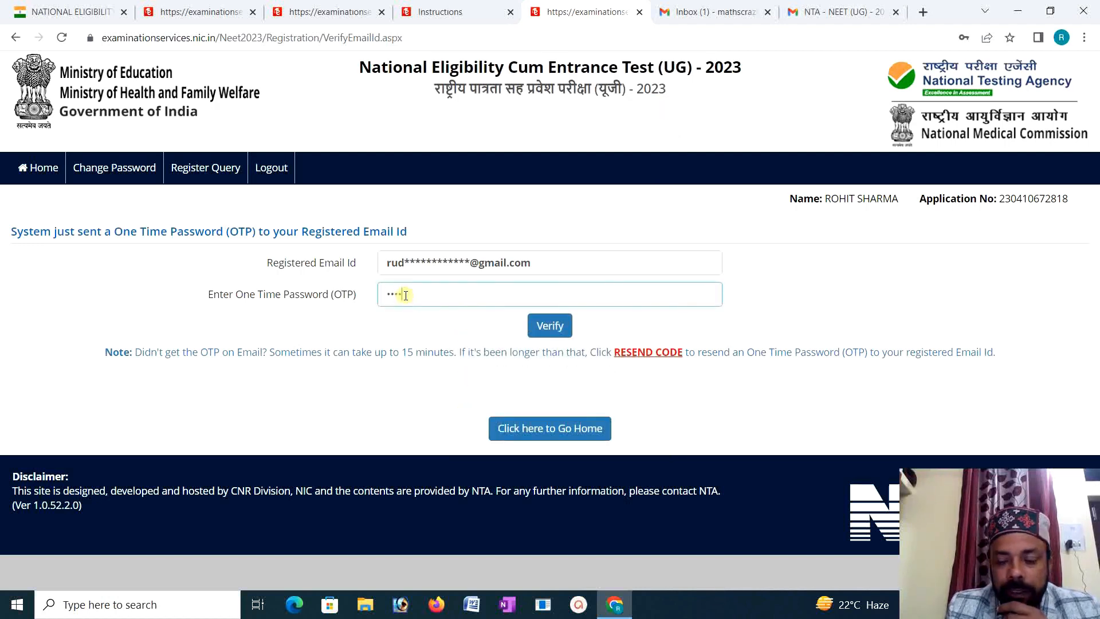
left_click(550, 325)
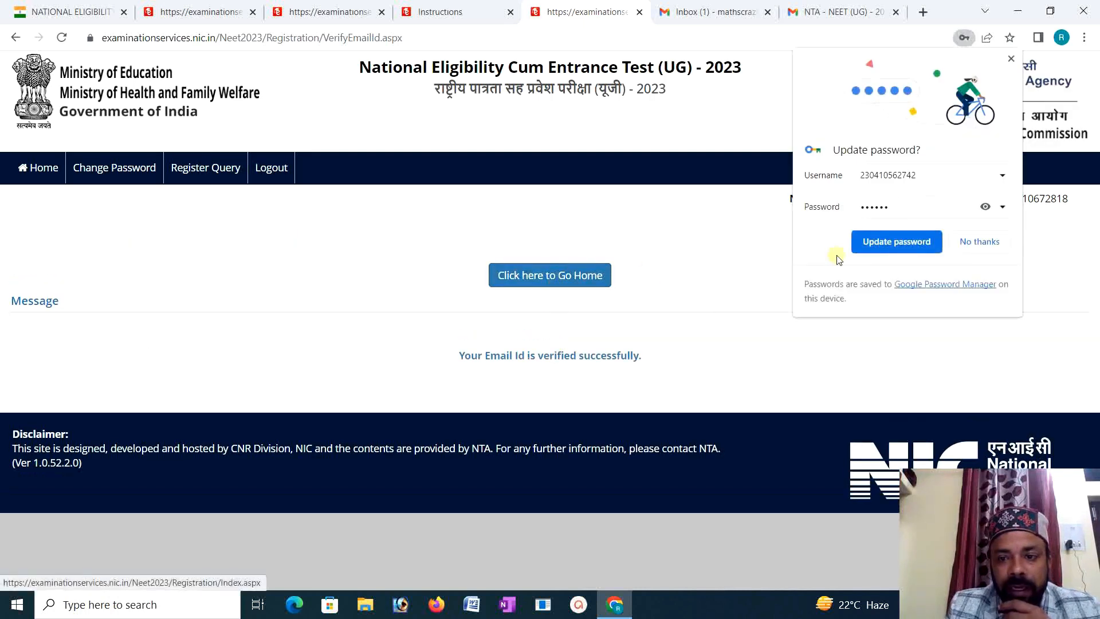
left_click(979, 243)
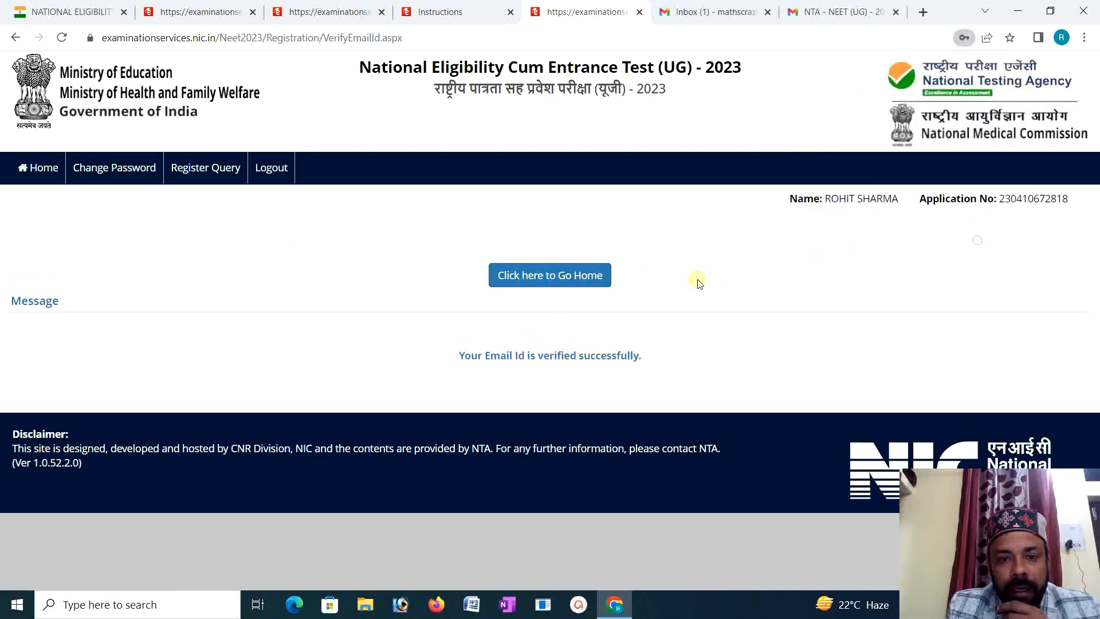
- Go to the candidate home page and open the Personal Detail section of the application form
left_click(573, 276)
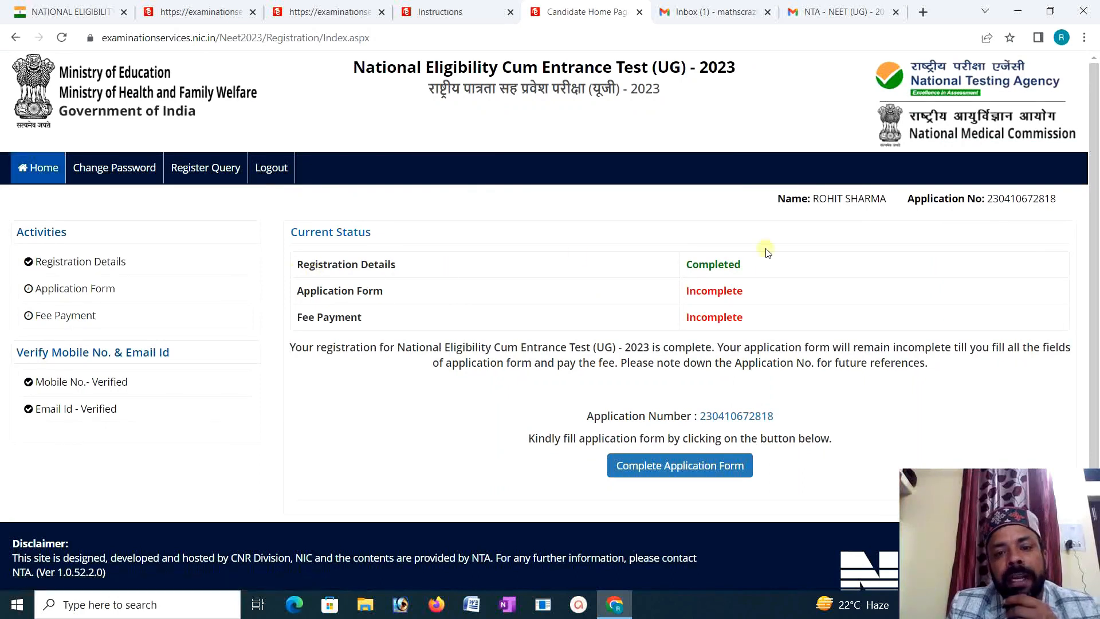
left_click(76, 291)
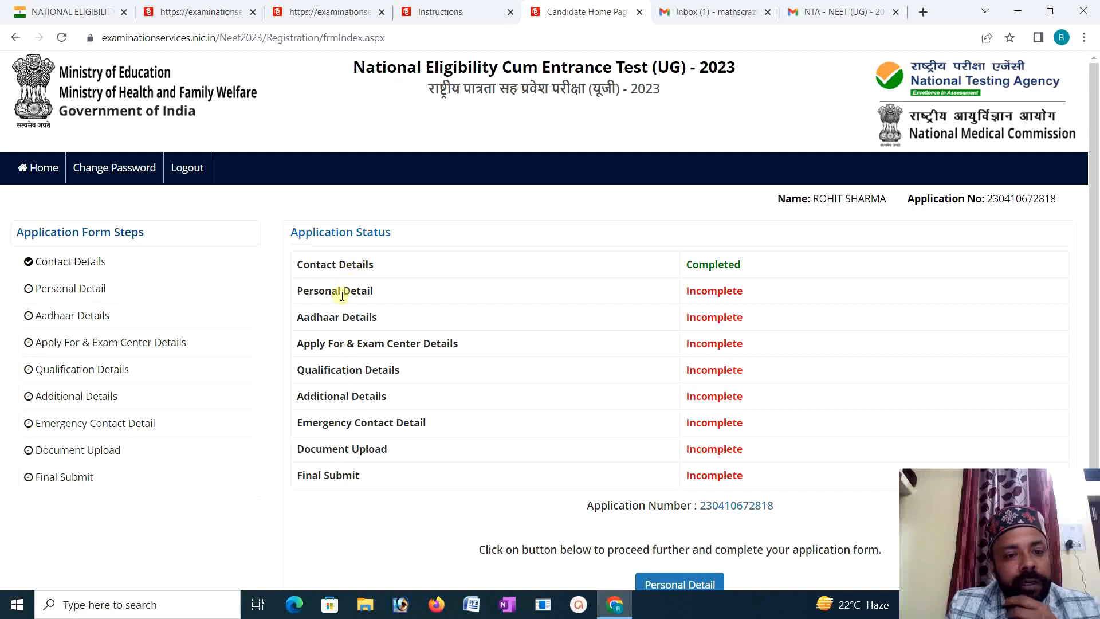
left_click(148, 287)
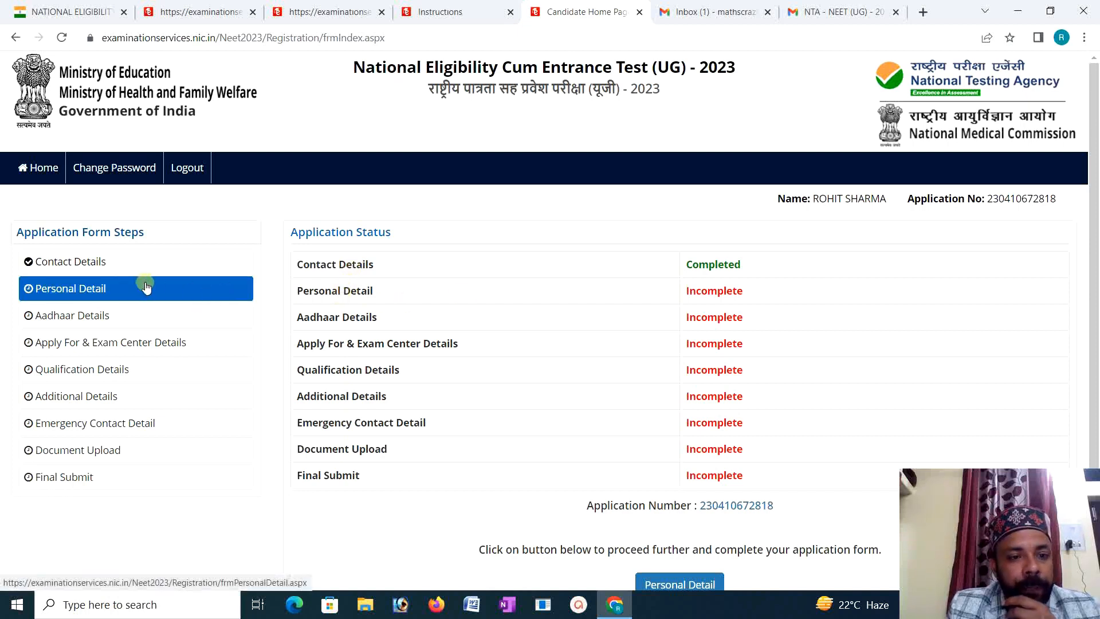
- Set the state where 12th was passed or is being appeared to HIMACHAL PRADESH and the category to General
scroll(776, 291, "down", 1)
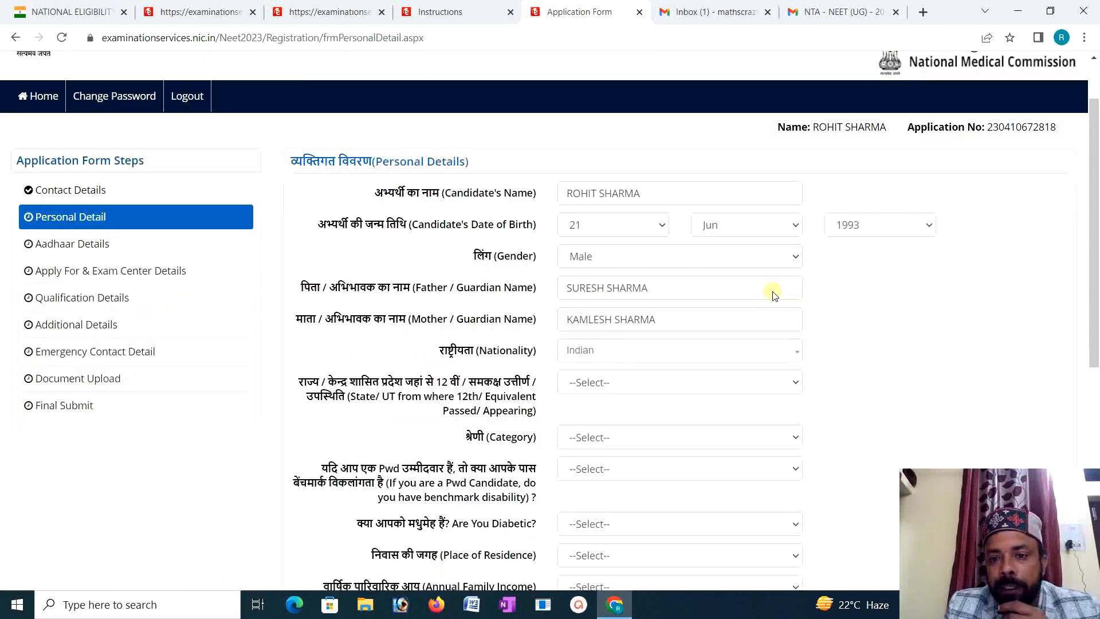
scroll(646, 385, "down", 1)
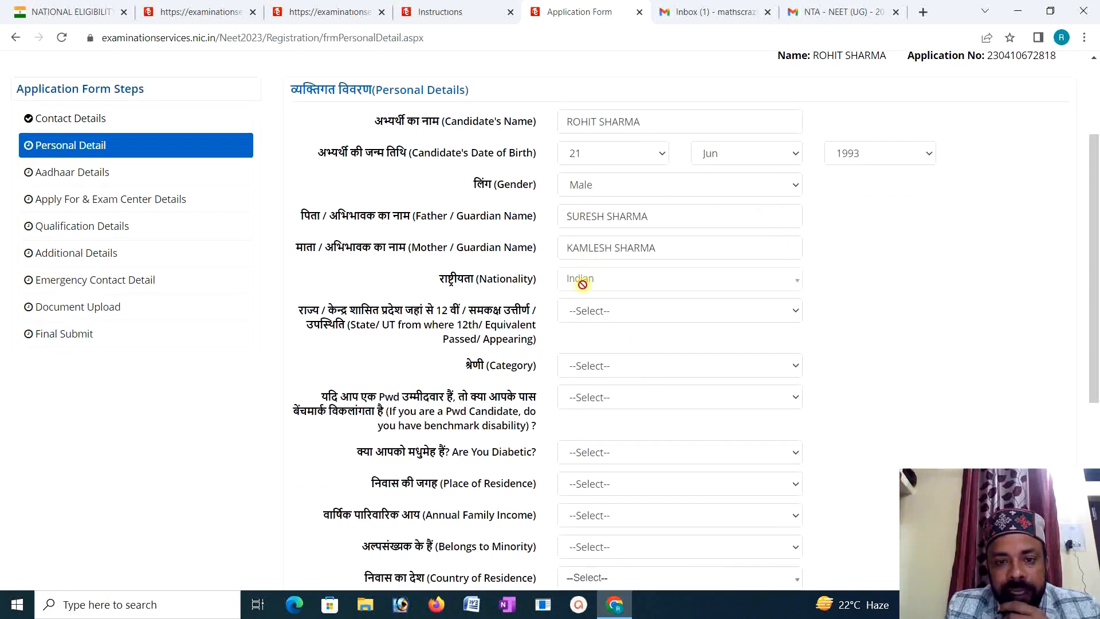
left_click(619, 314)
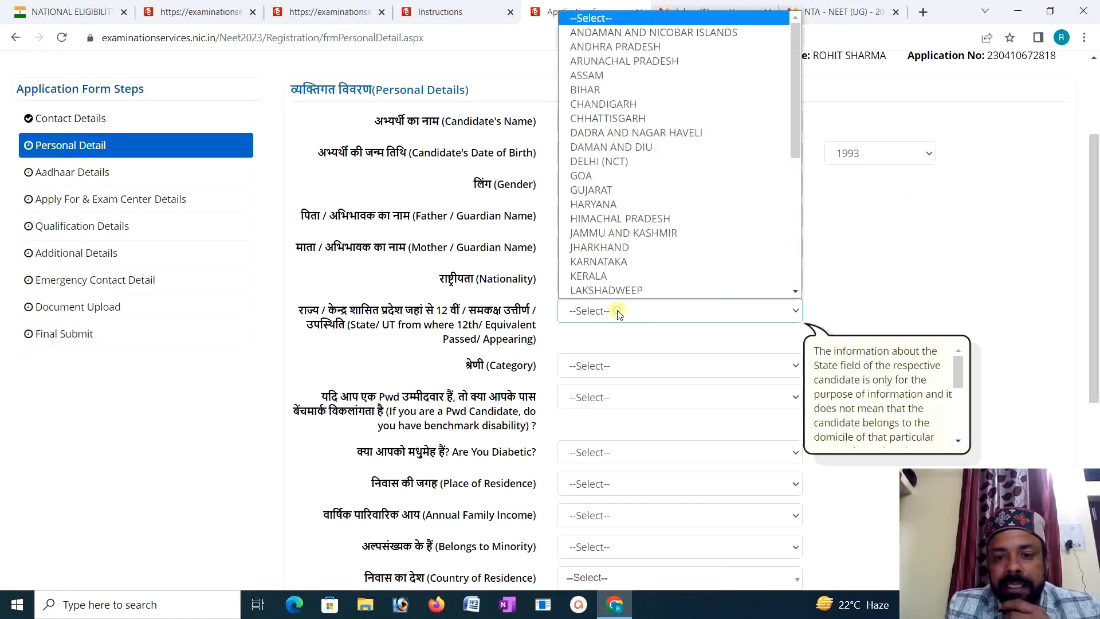
left_click(625, 217)
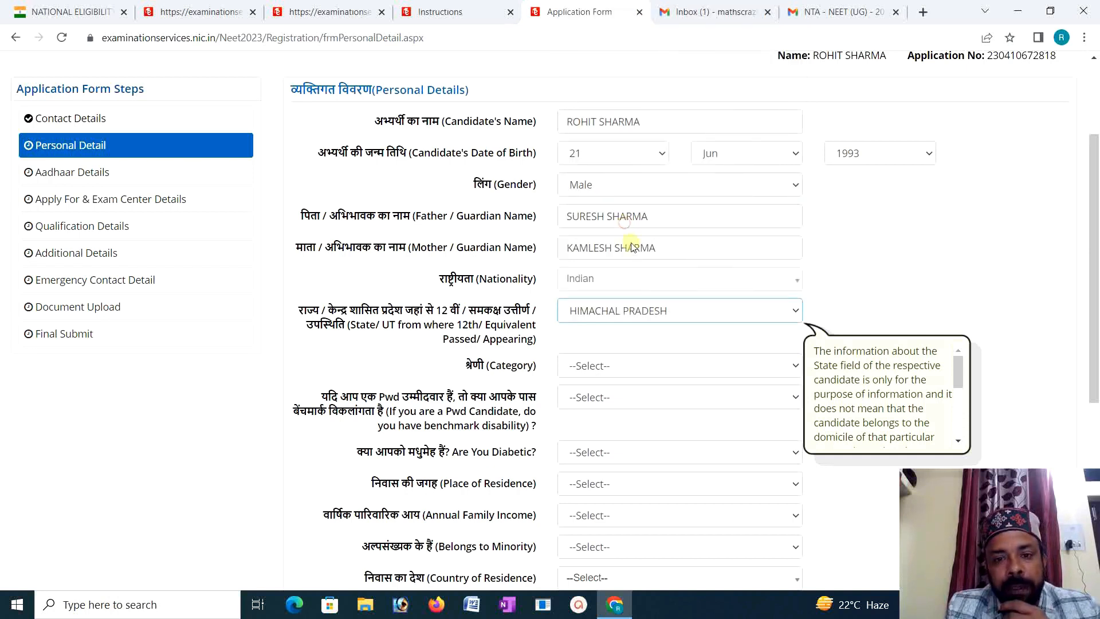
left_click(632, 369)
left_click(606, 398)
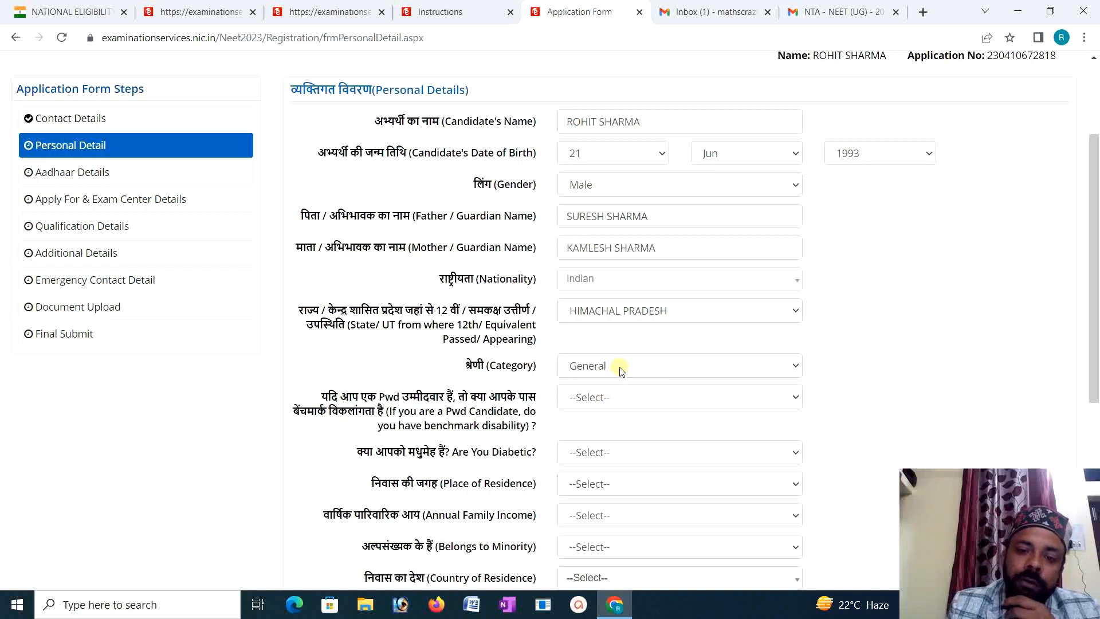
- Answer No to both the PwD benchmark disability question and the diabetic question
scroll(620, 370, "down", 1)
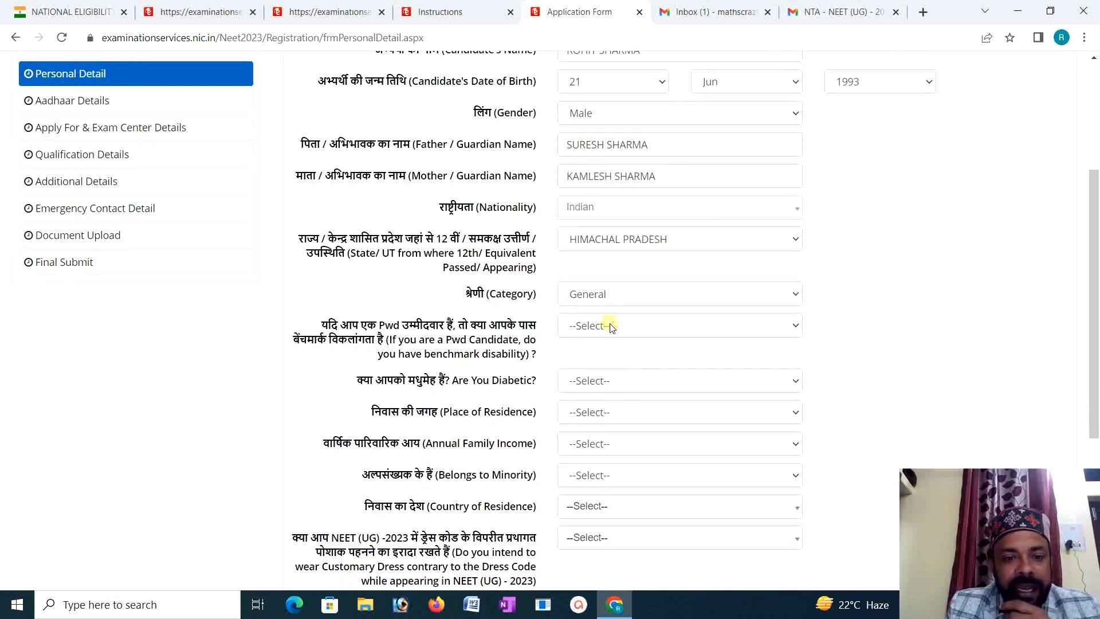
left_click(610, 327)
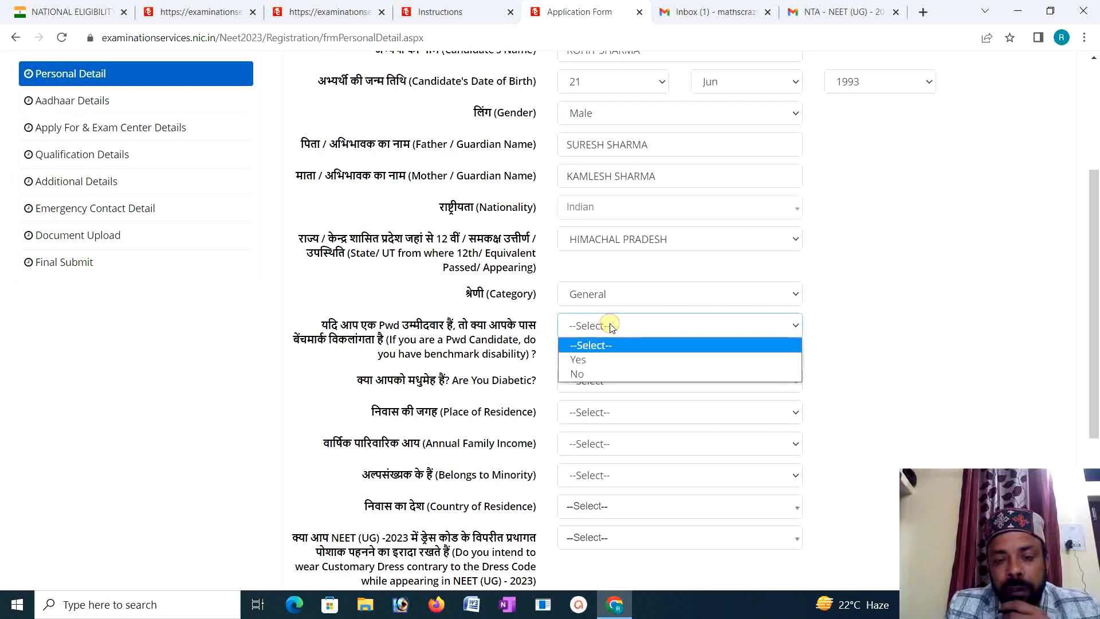
left_click(592, 374)
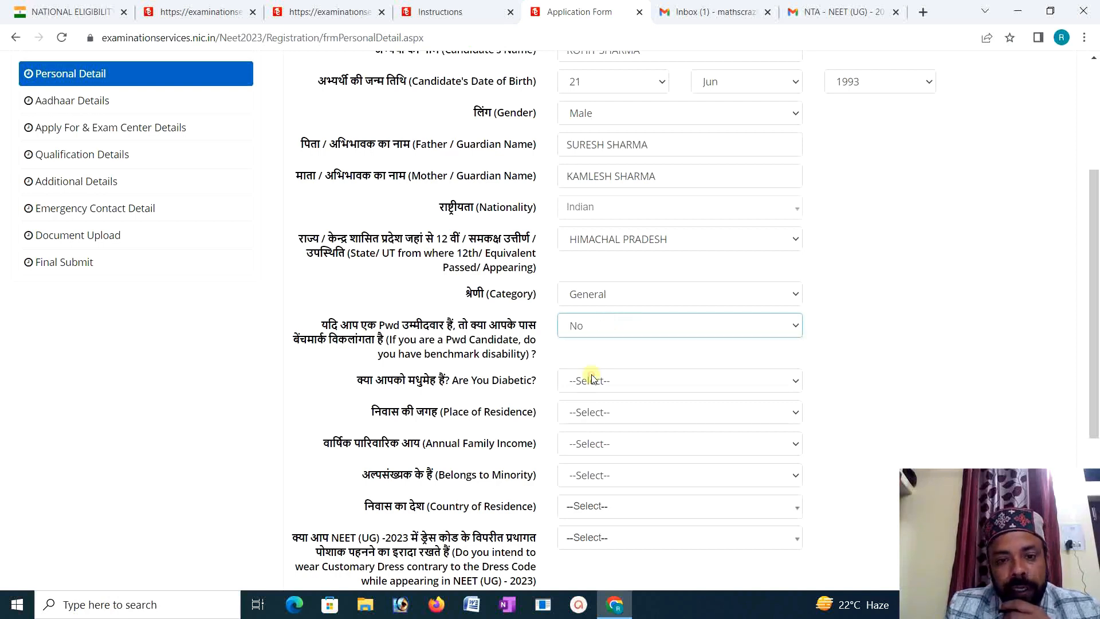
scroll(604, 350, "down", 1)
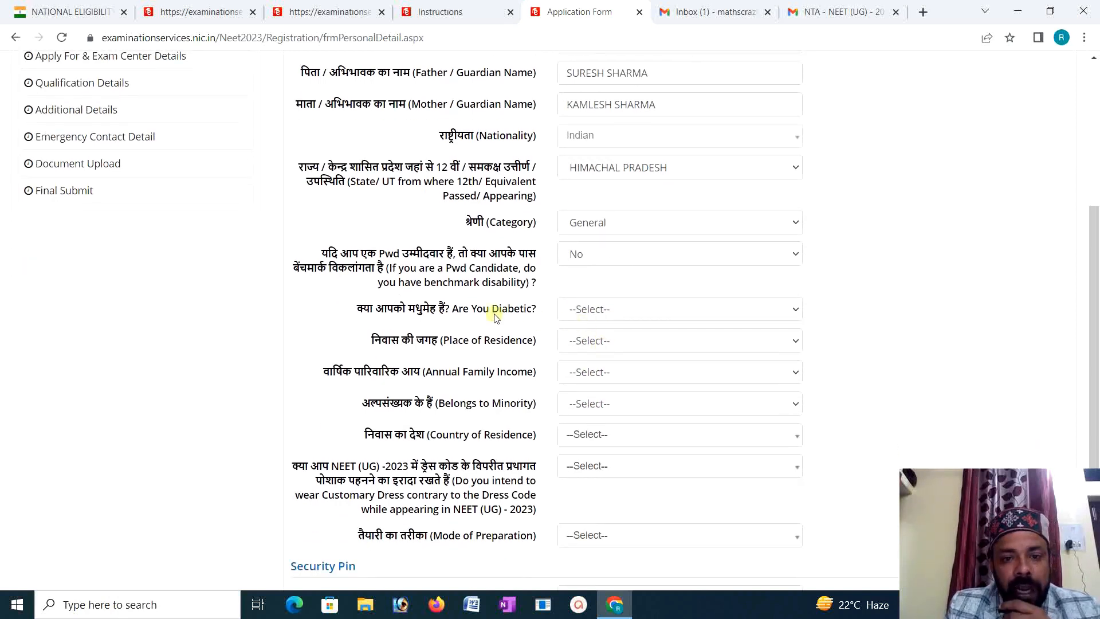
left_click(576, 311)
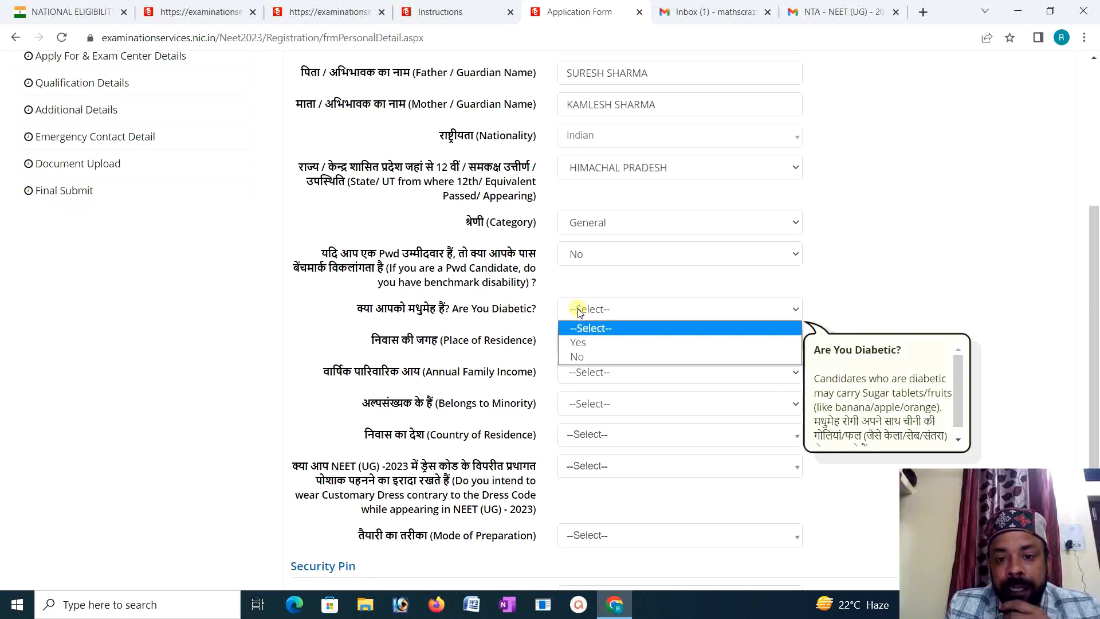
left_click(579, 361)
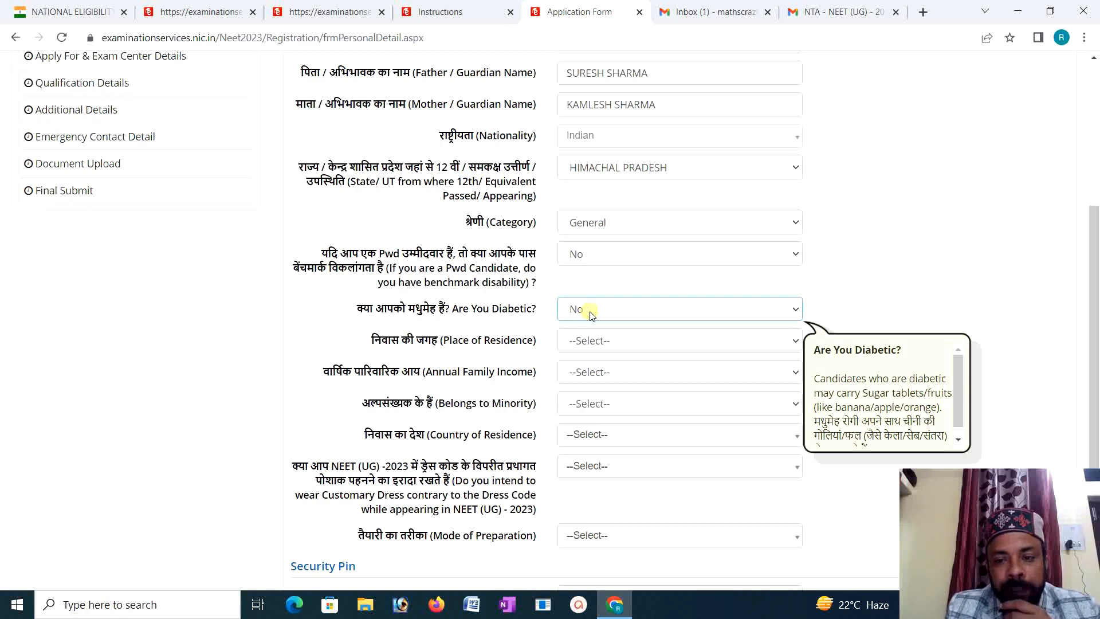
scroll(591, 315, "down", 1)
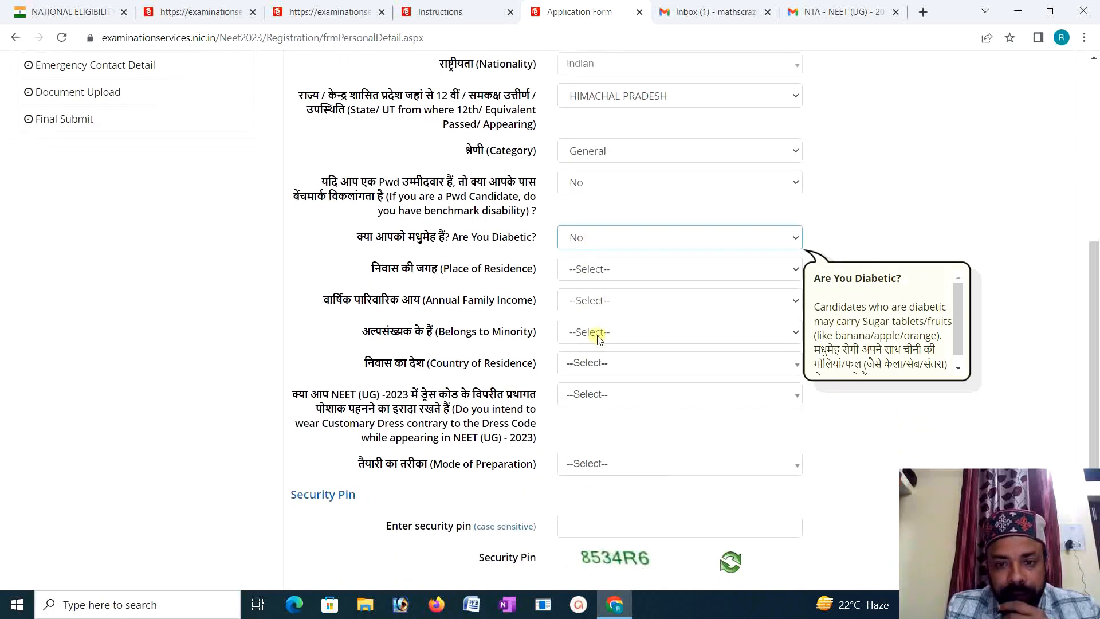
left_click(584, 271)
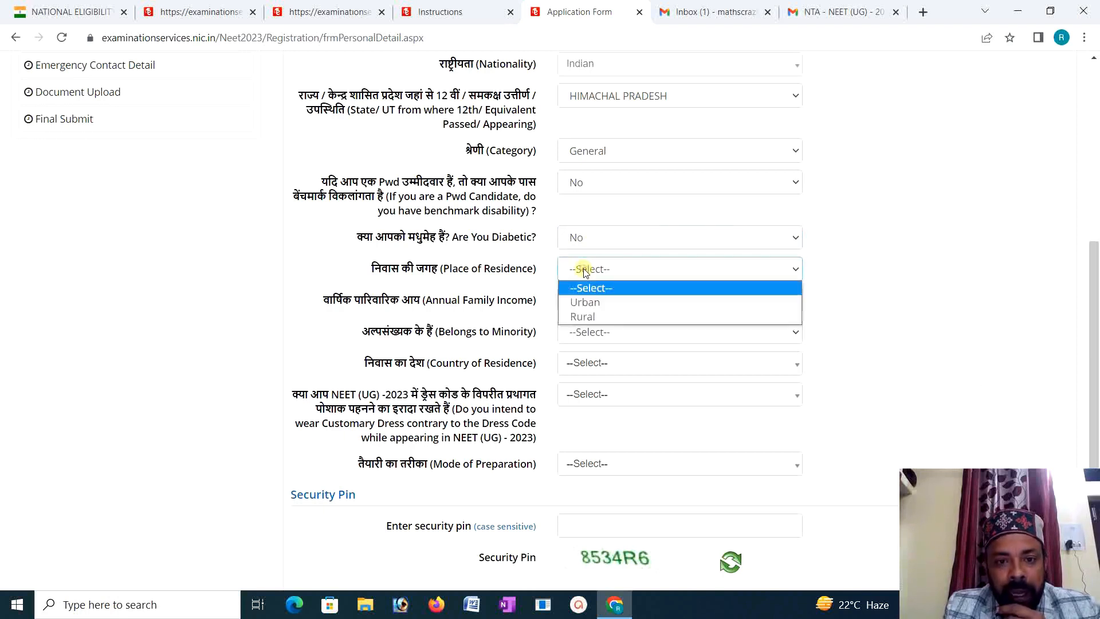
left_click(590, 304)
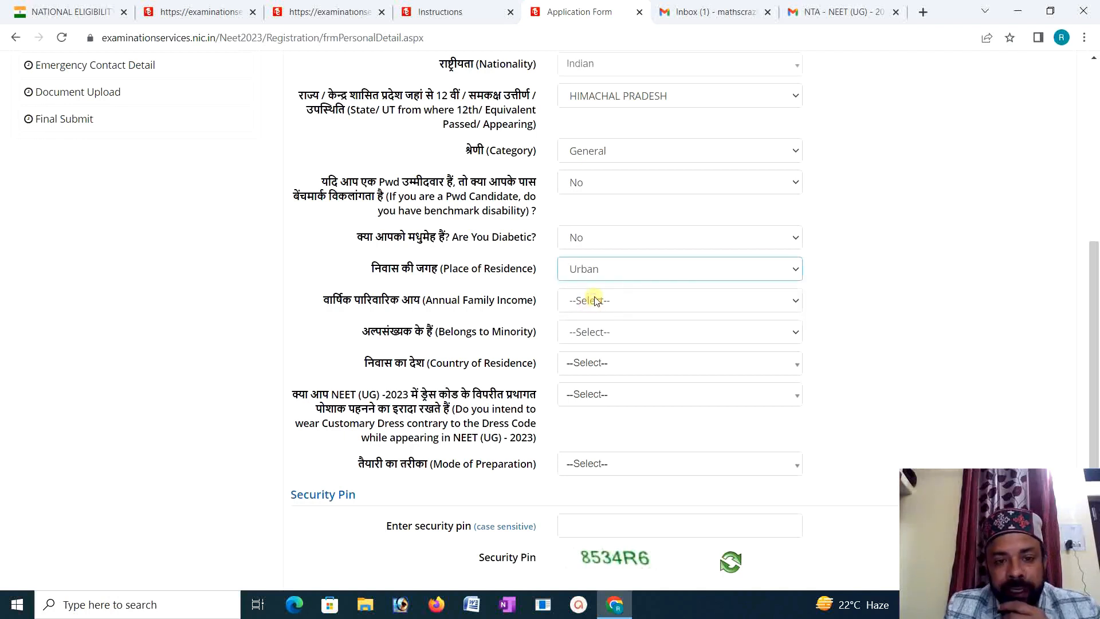
left_click(596, 301)
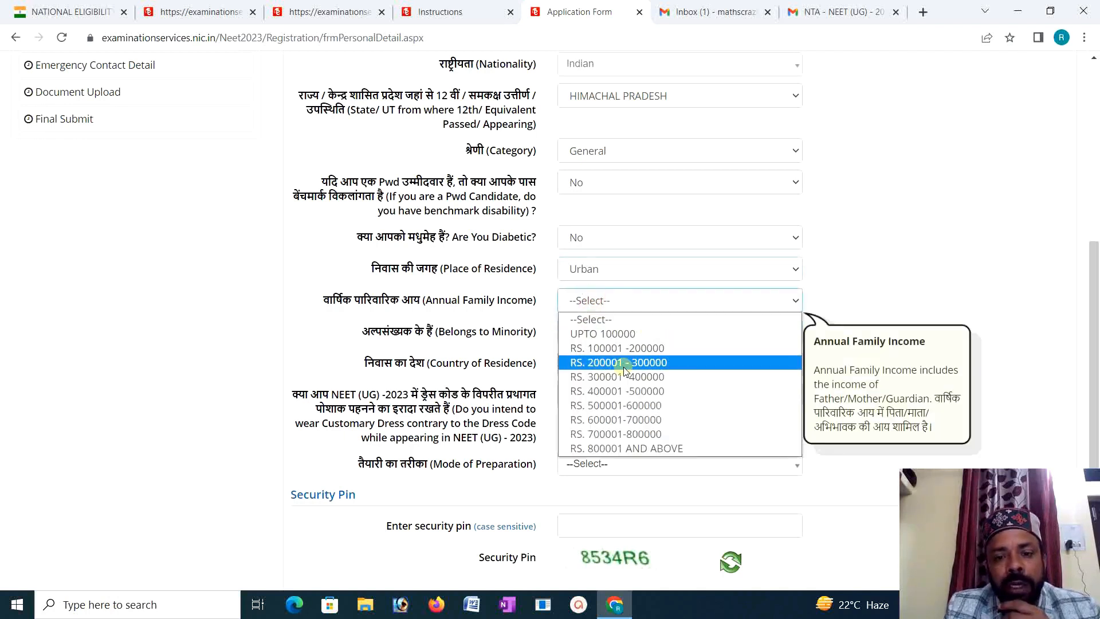
left_click(642, 391)
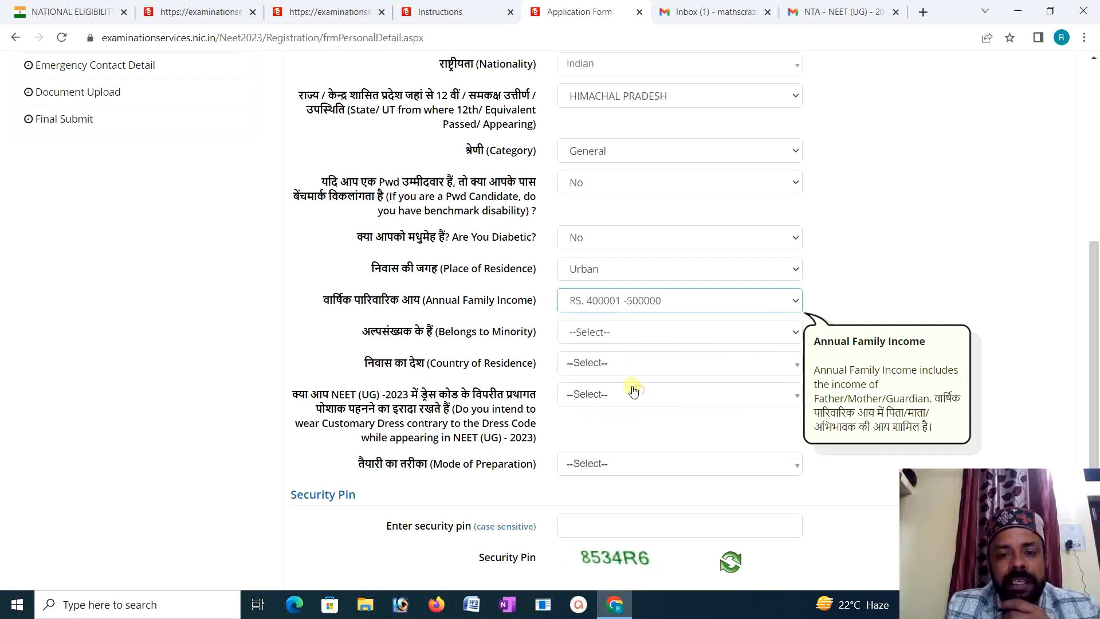
- Set Belongs to Minority to No and the country of residence to India
left_click(620, 329)
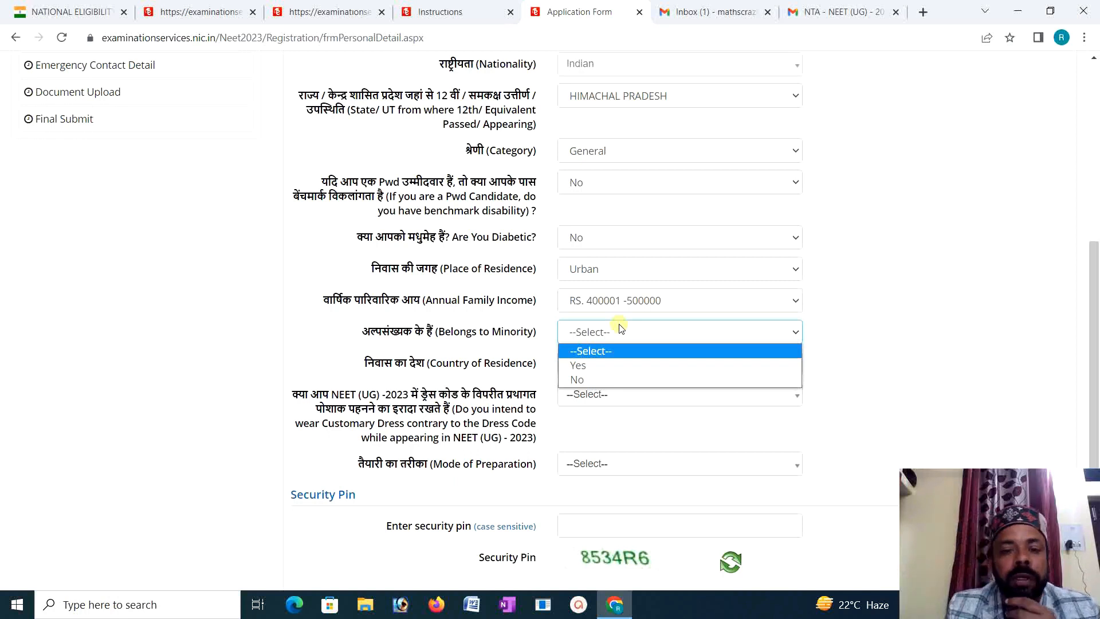
left_click(584, 379)
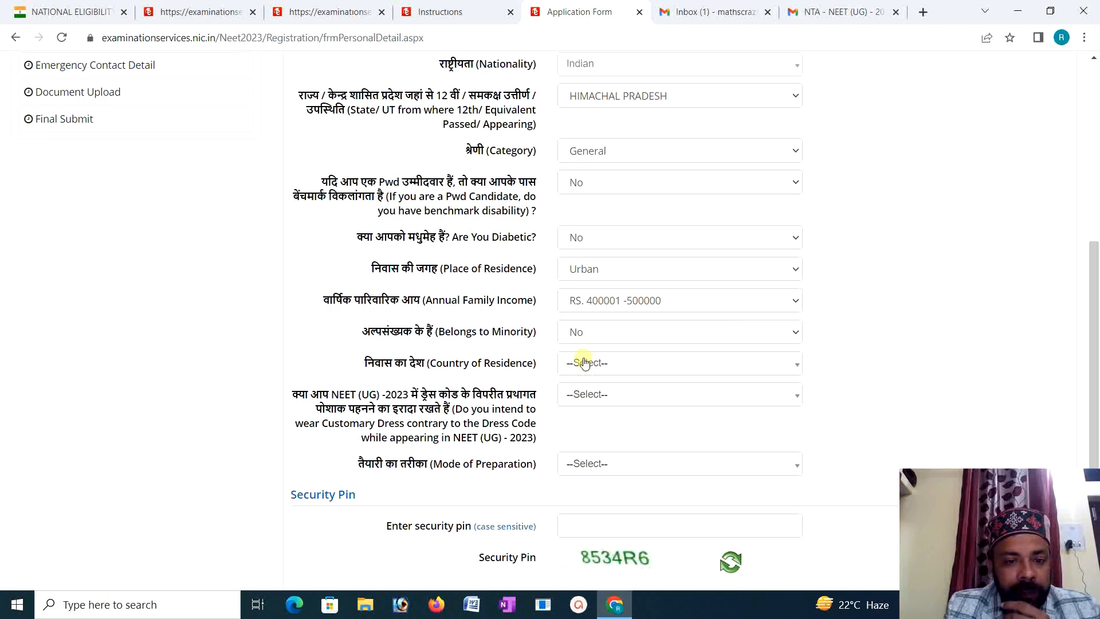
left_click(583, 362)
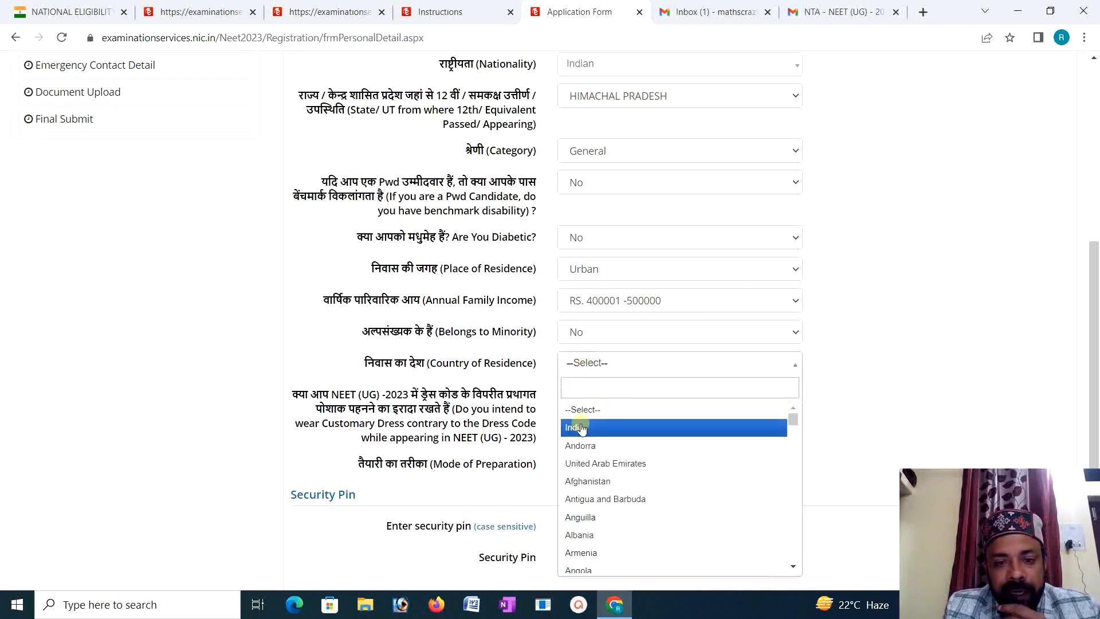
left_click(582, 428)
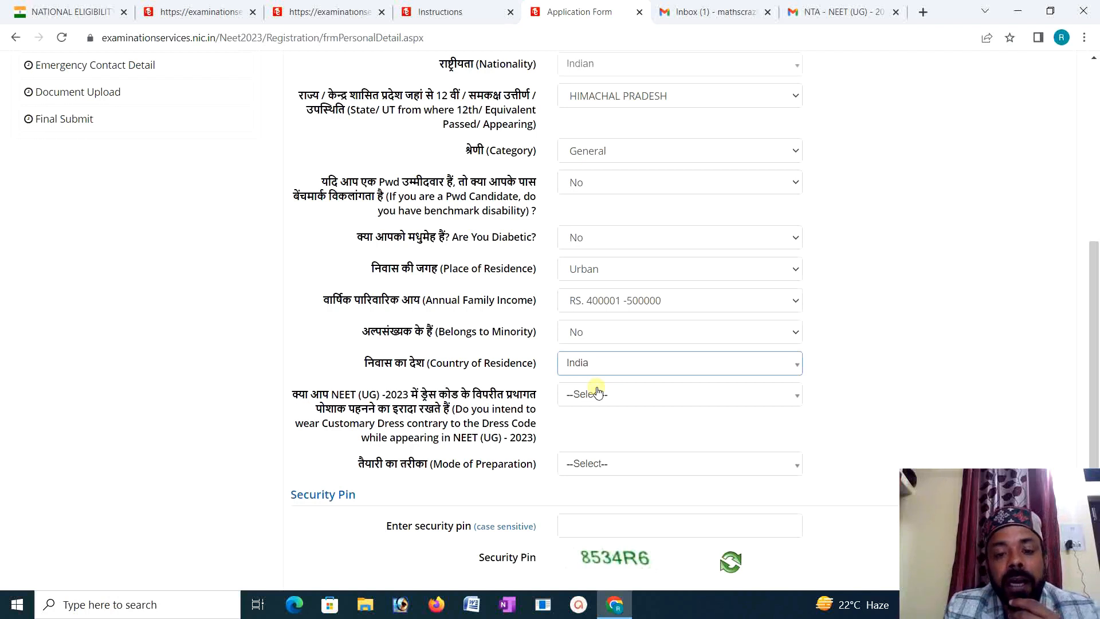
- Answer No to wearing customary dress and set the mode of preparation to Online Coaching
left_click(598, 393)
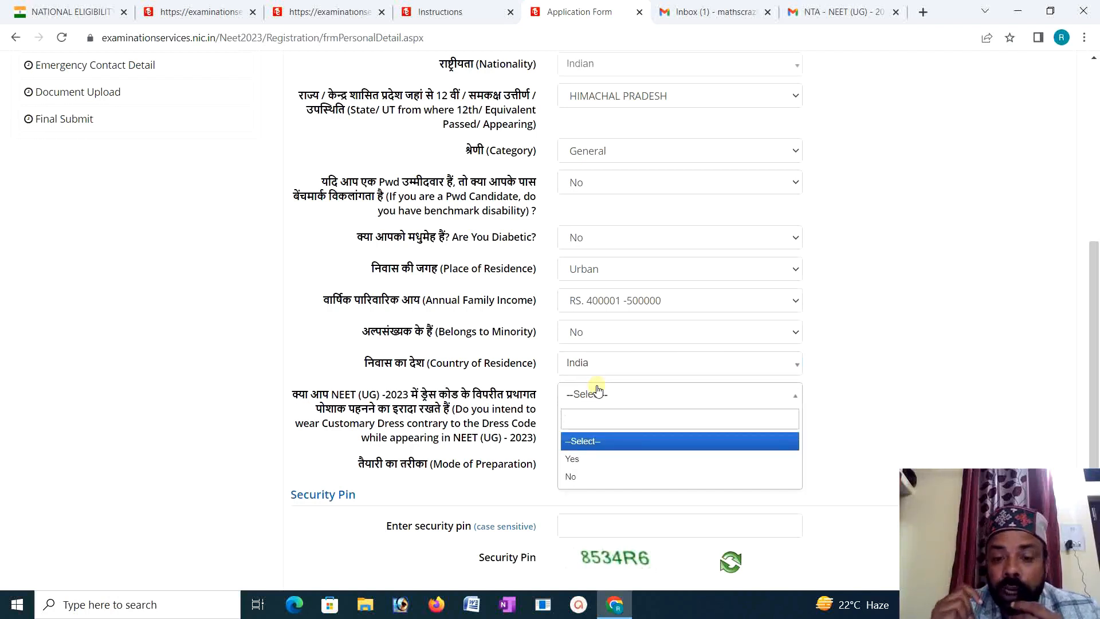
left_click(578, 476)
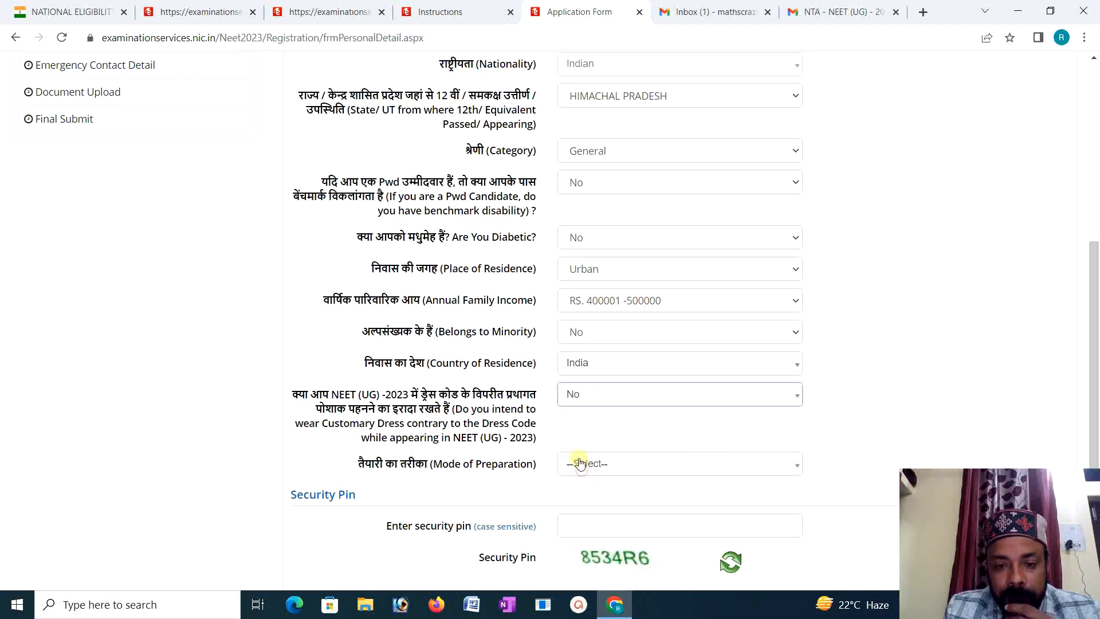
left_click(614, 462)
left_click(602, 563)
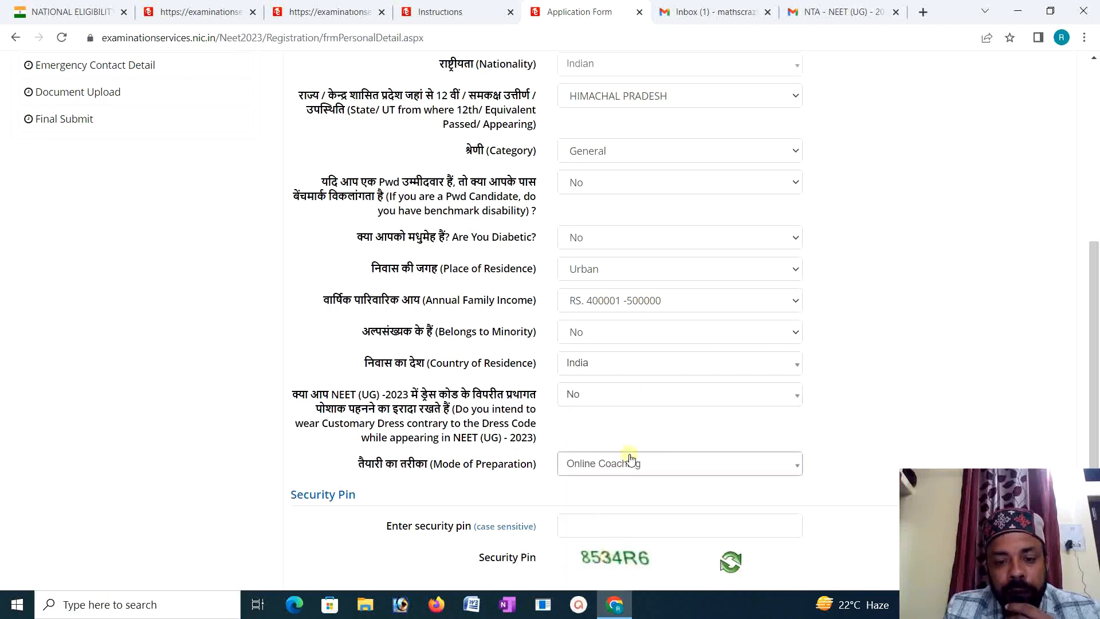
- Enter the displayed security pin and save the personal details to continue to the Aadhaar Details section
scroll(628, 457, "down", 2)
left_click(589, 380)
type("8534R6")
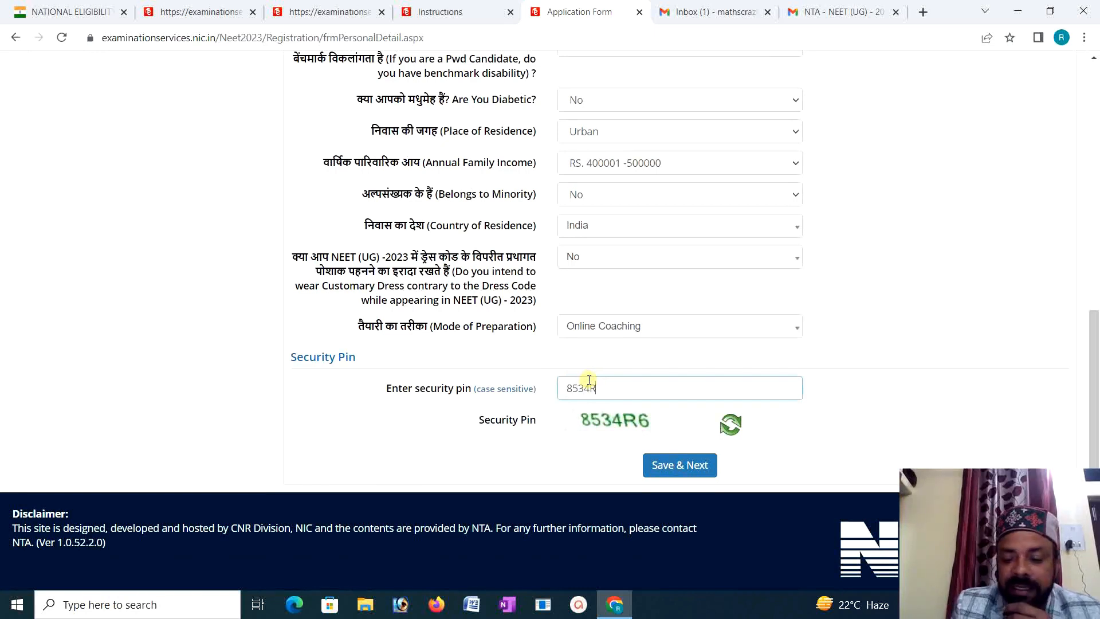
left_click(675, 464)
left_click(519, 348)
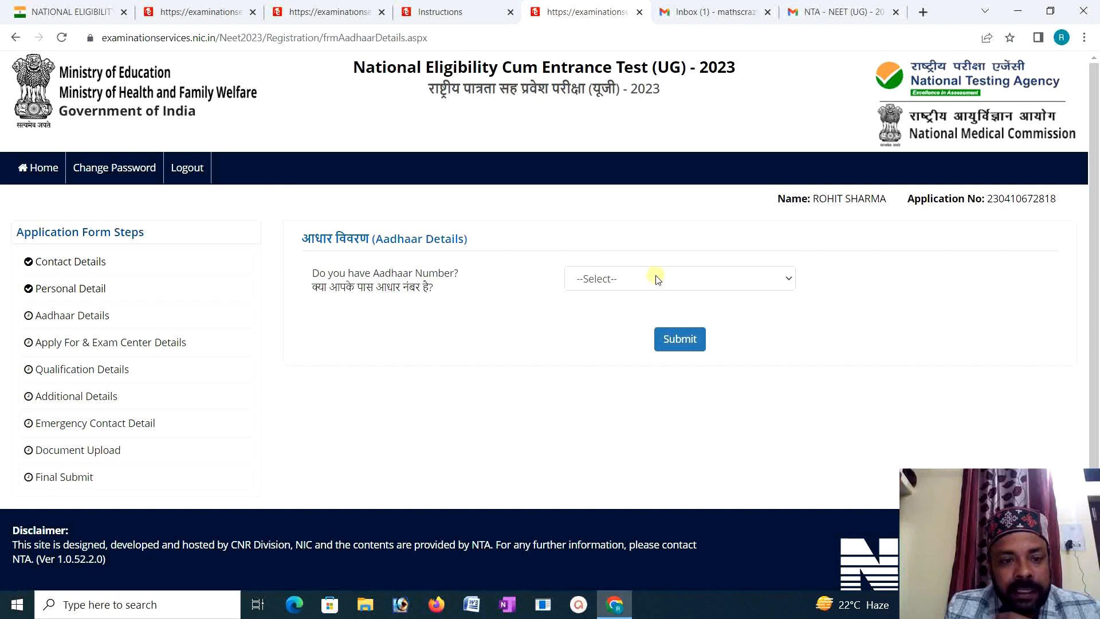
- Answer Yes to having an Aadhaar number, submit the Aadhaar Details, and confirm the submission
left_click(658, 279)
left_click(625, 308)
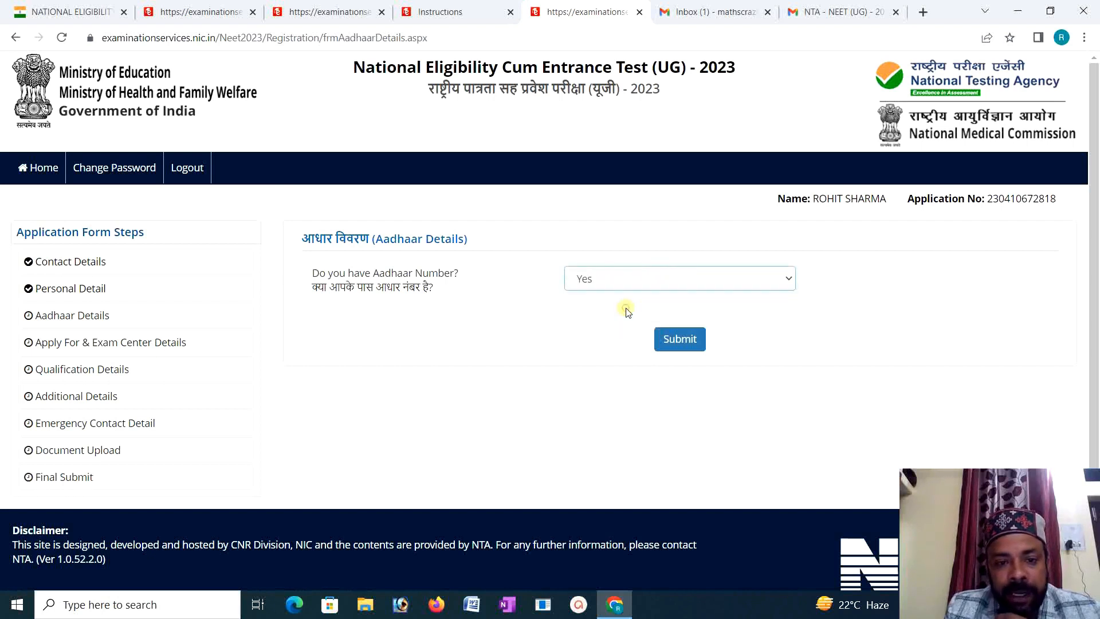
left_click(660, 335)
left_click(620, 118)
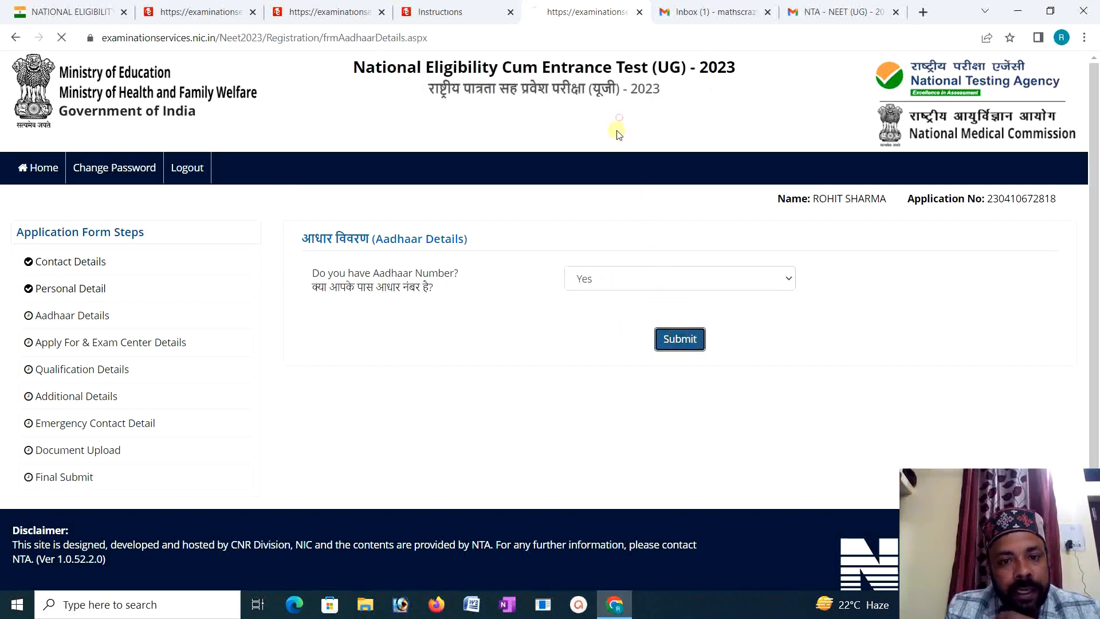
- Select the option stating unwillingness to share the Aadhaar Number in the Aadhaar Details section
scroll(572, 362, "down", 1)
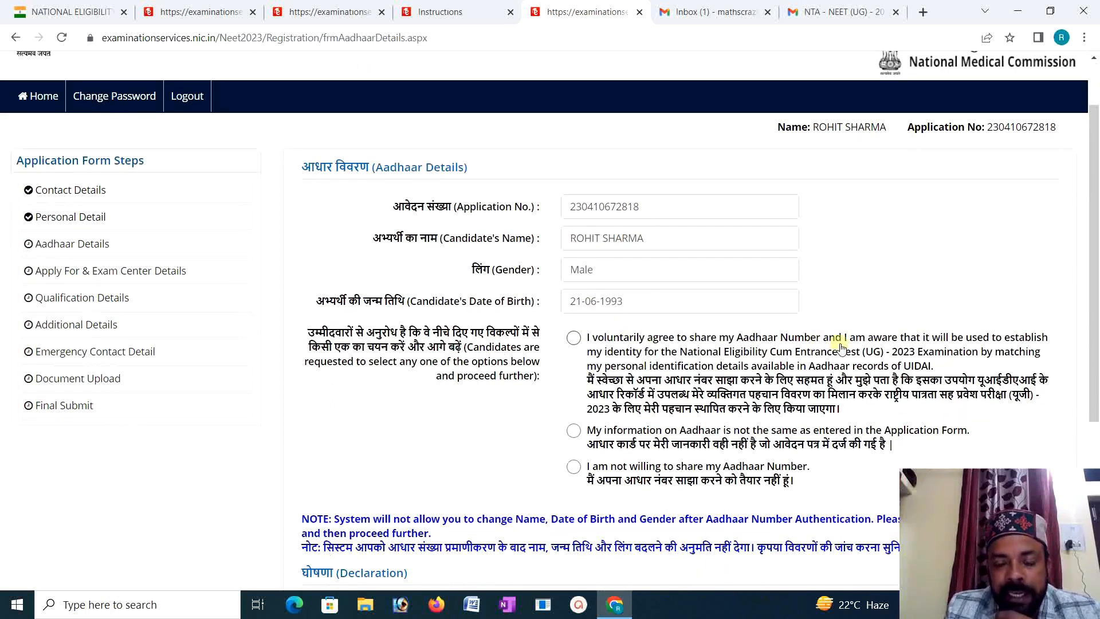
scroll(572, 424, "down", 1)
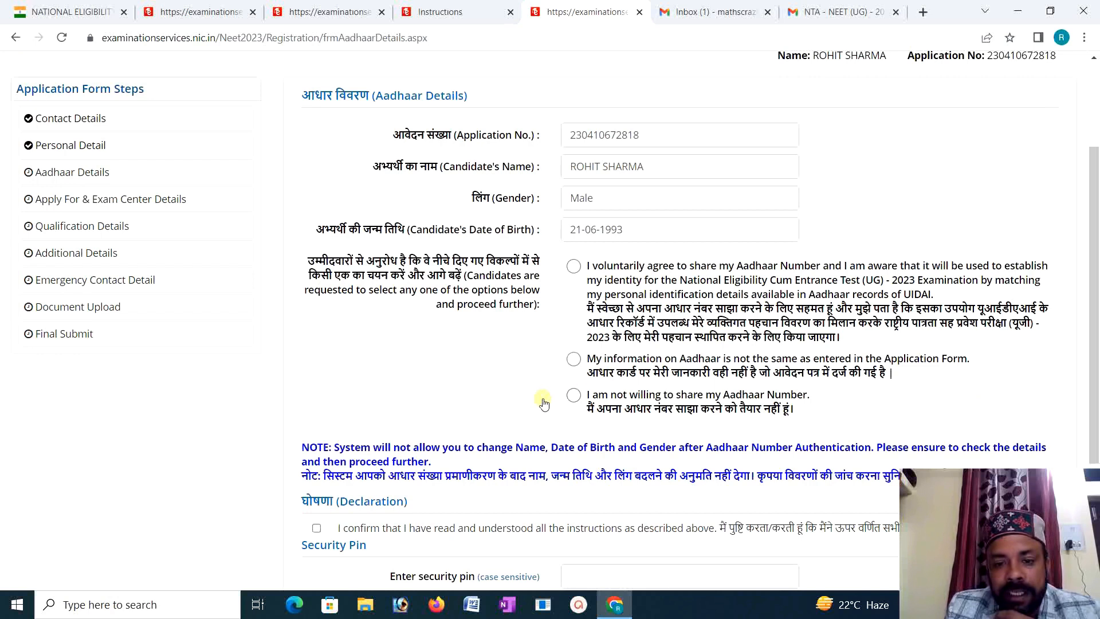
left_click(573, 395)
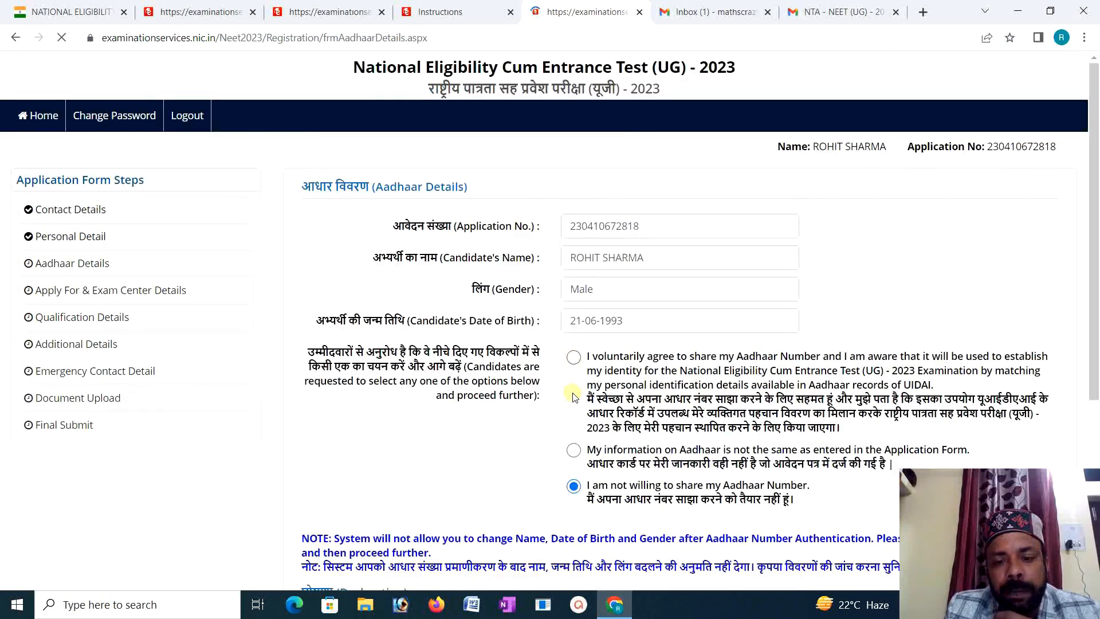
- Accept the Aadhaar declaration, enter the displayed security pin, and submit the Aadhaar details with confirmation
scroll(657, 424, "down", 3)
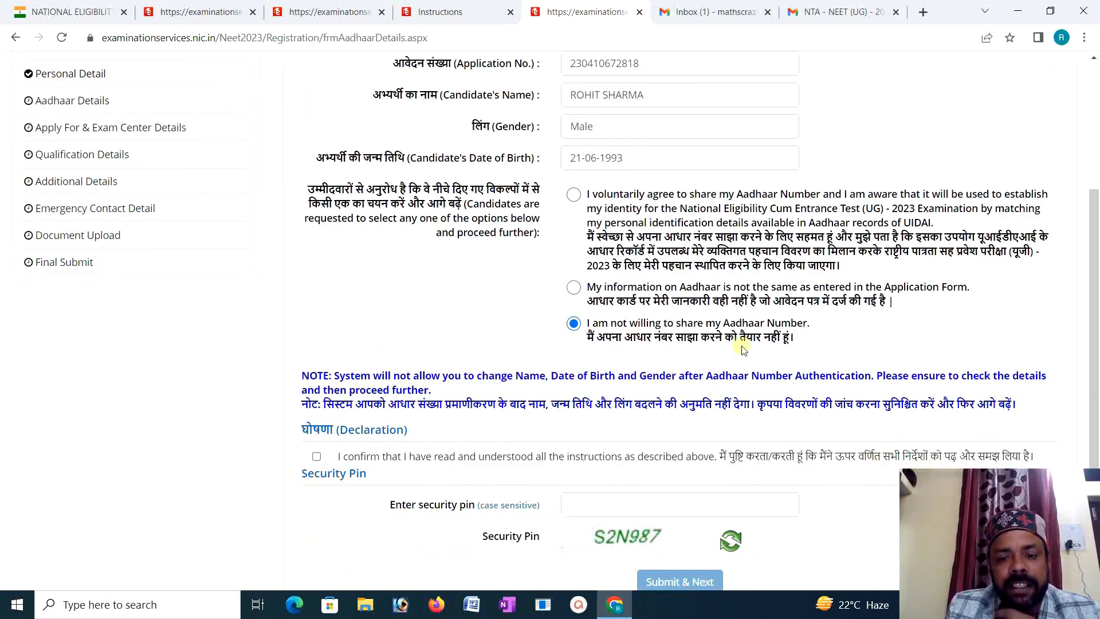
scroll(743, 350, "down", 2)
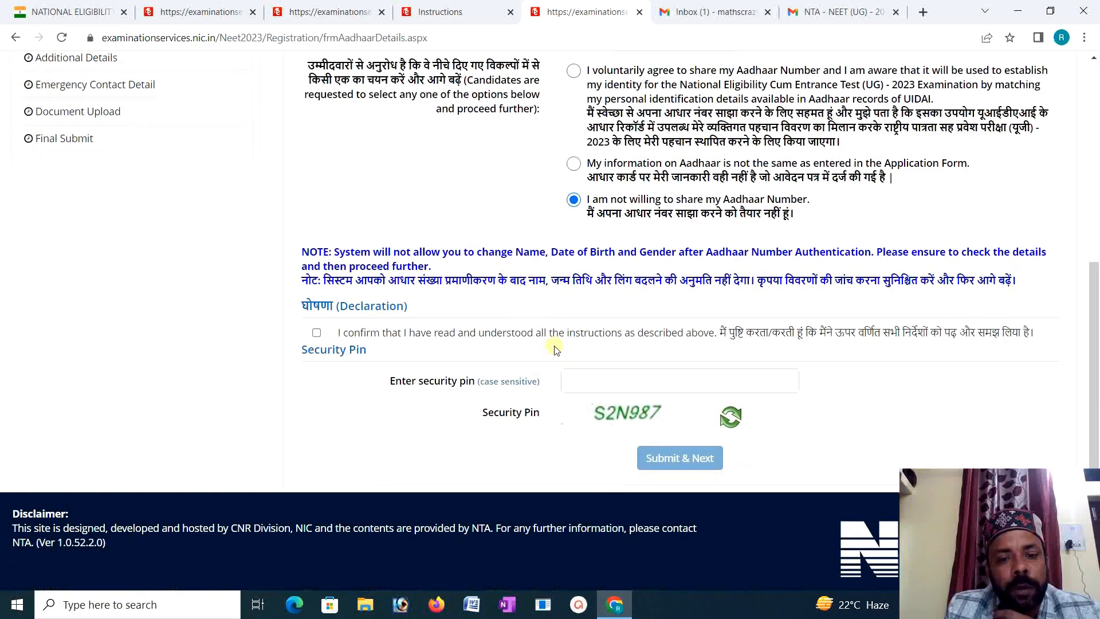
left_click(317, 332)
left_click(609, 381)
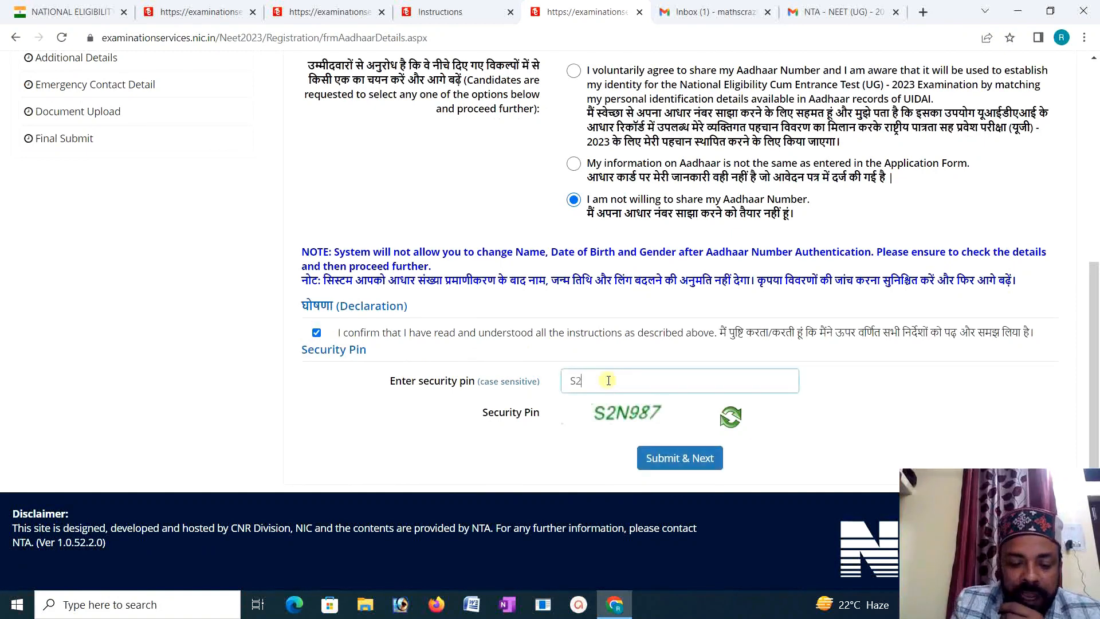
type("S2N987")
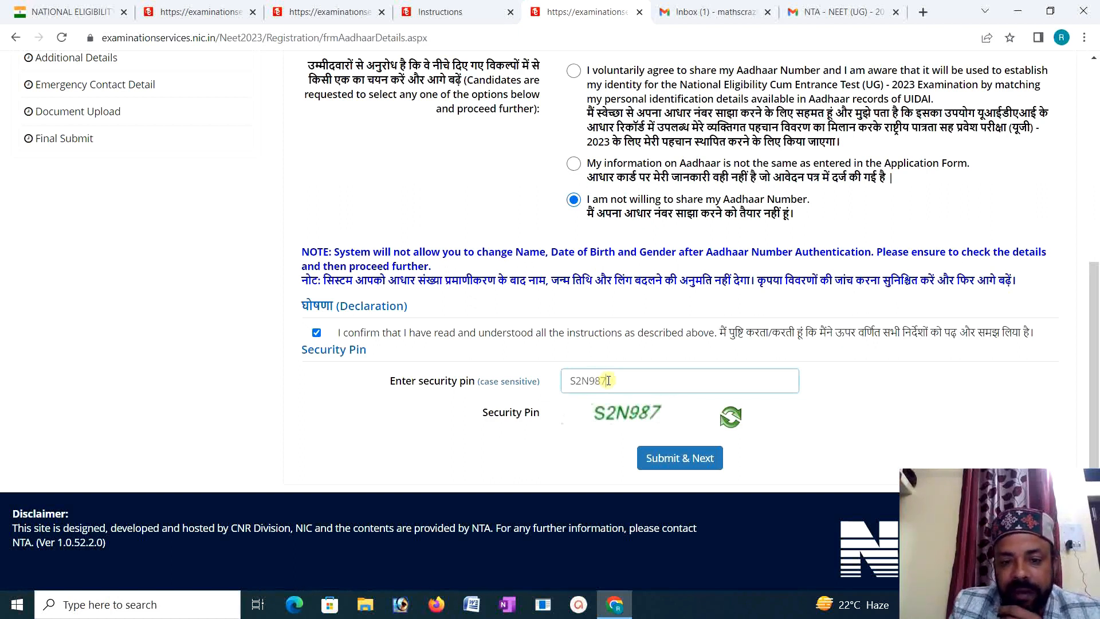
left_click(659, 457)
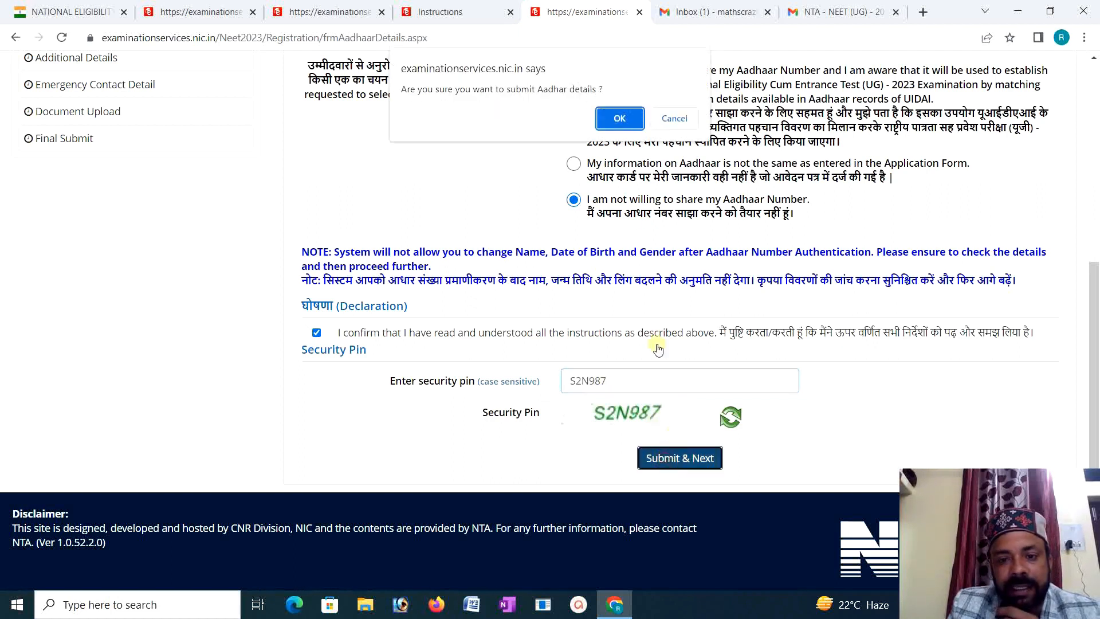
left_click(618, 118)
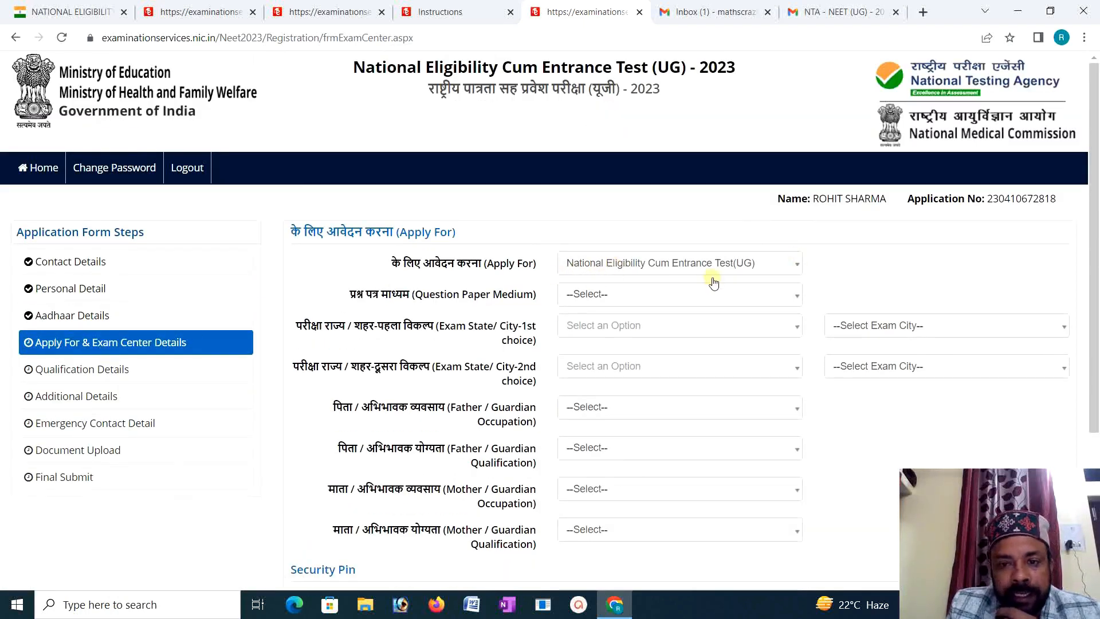
- Set the question paper medium to English and the first-choice exam state and city to Himachal Pradesh, Una
left_click(682, 291)
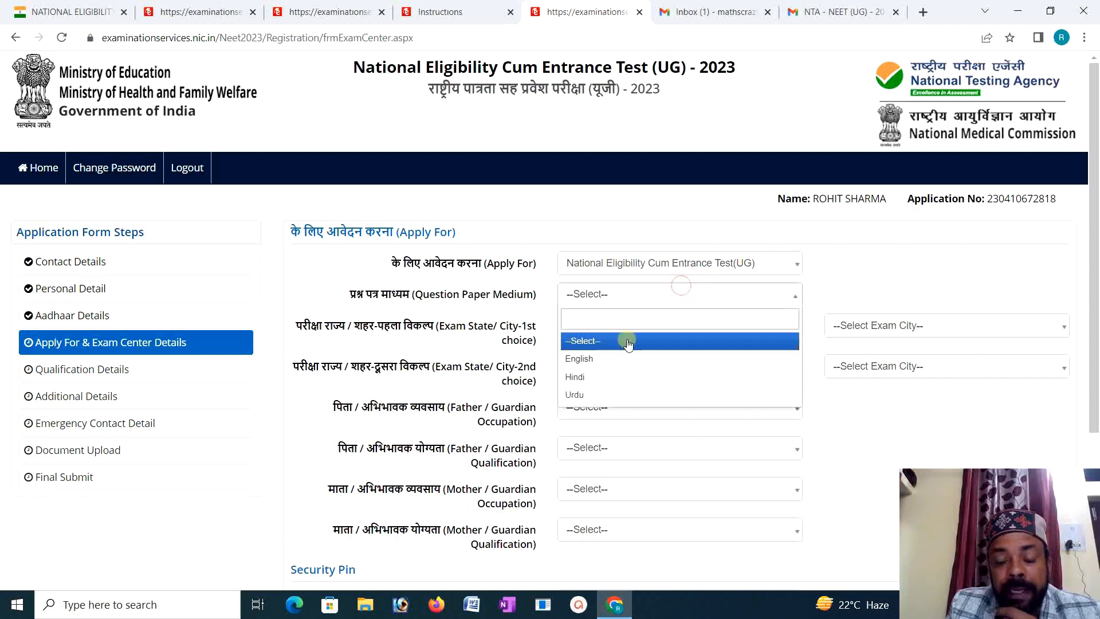
left_click(612, 358)
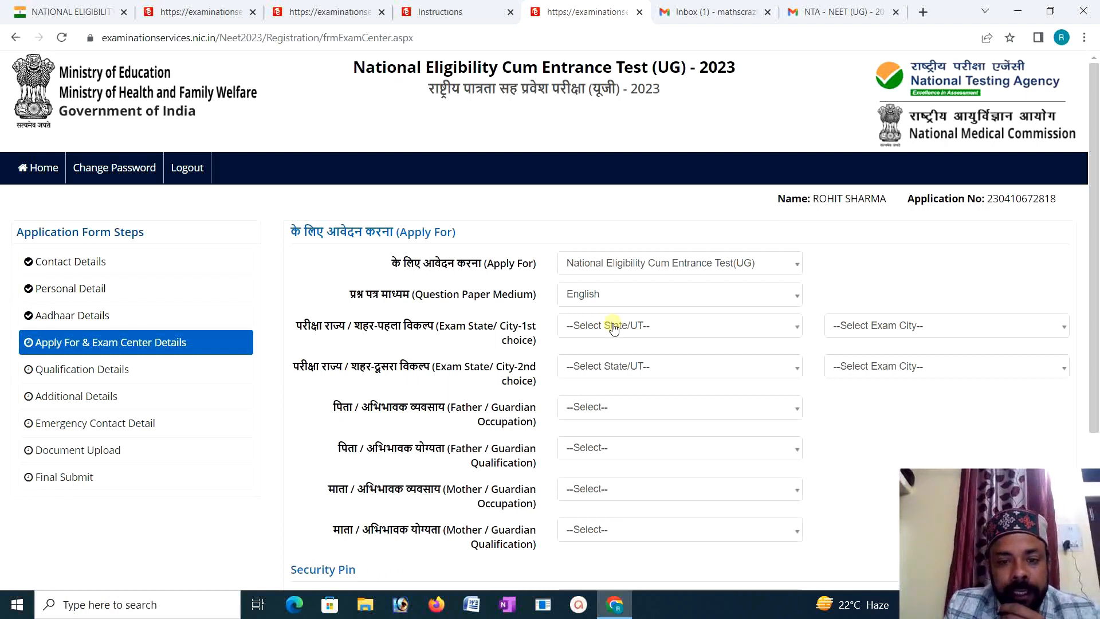
left_click(613, 329)
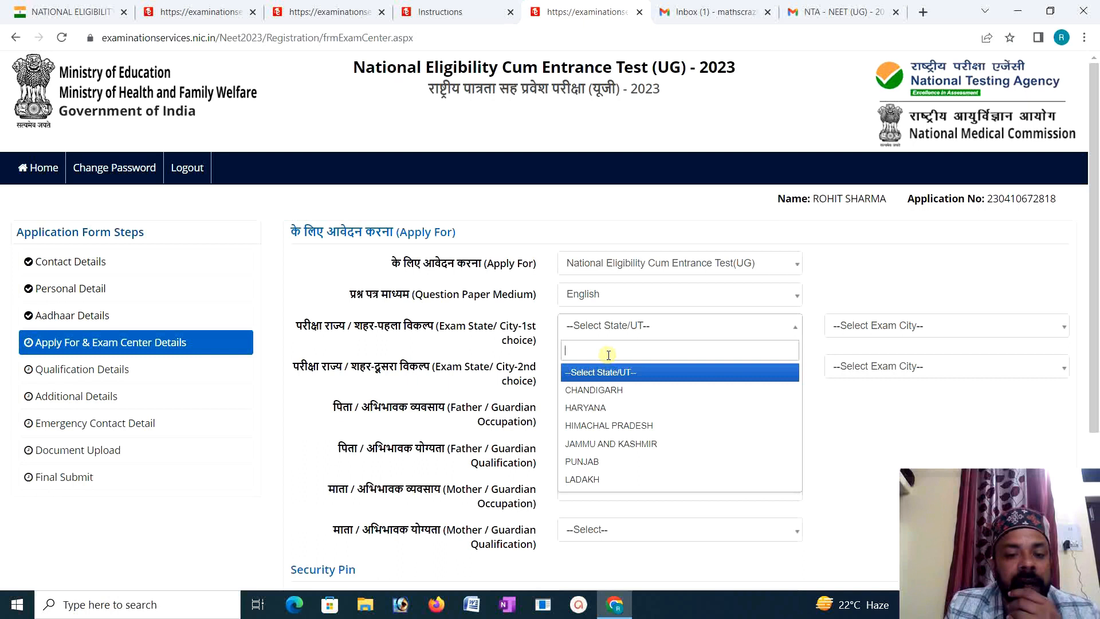
left_click(609, 426)
left_click(865, 326)
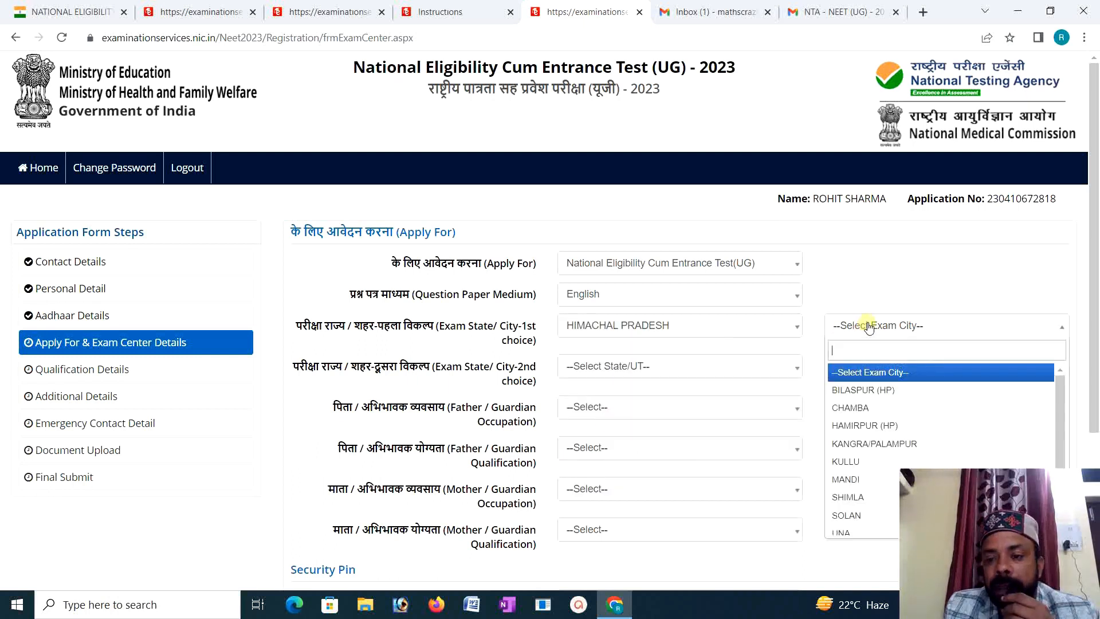
left_click(841, 525)
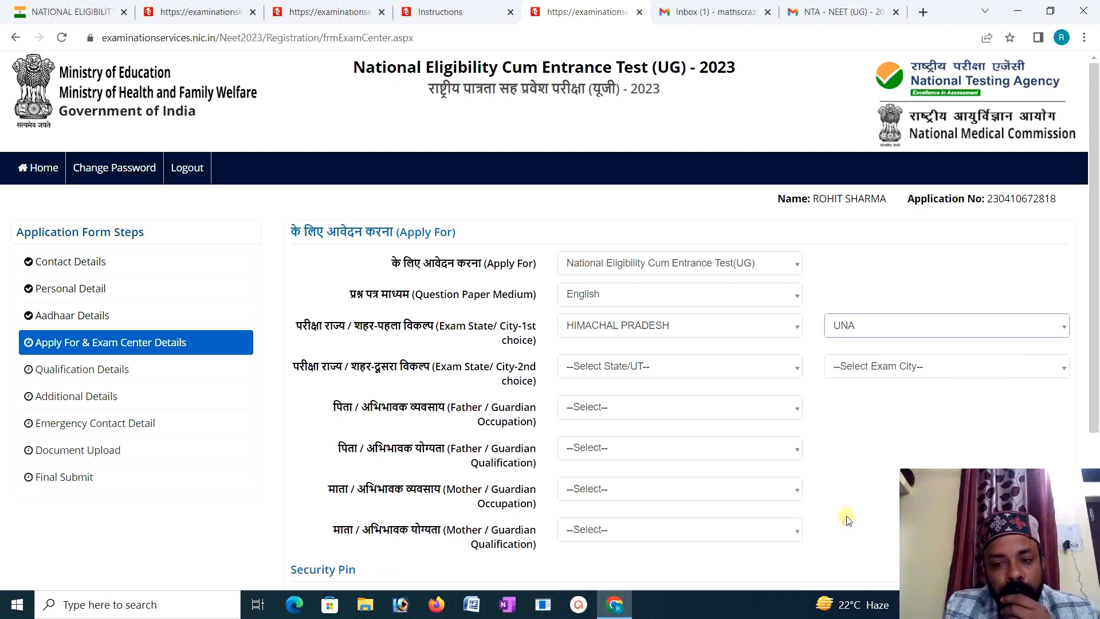
- Set the second-choice exam state and city to Himachal Pradesh, Hamirpur (HP)
left_click(639, 371)
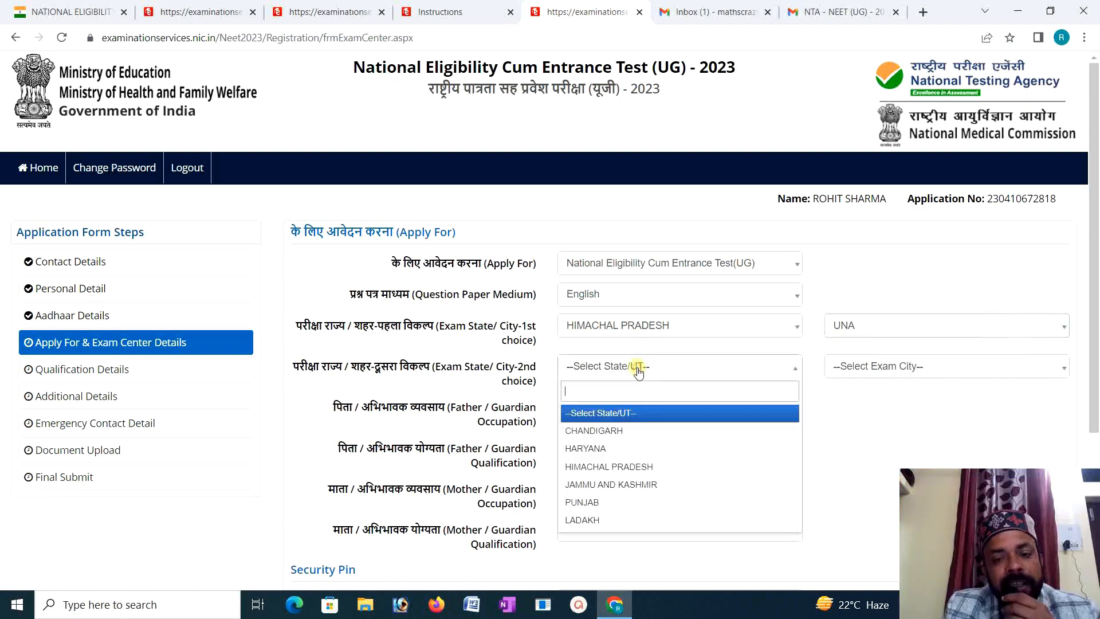
left_click(601, 461)
left_click(870, 366)
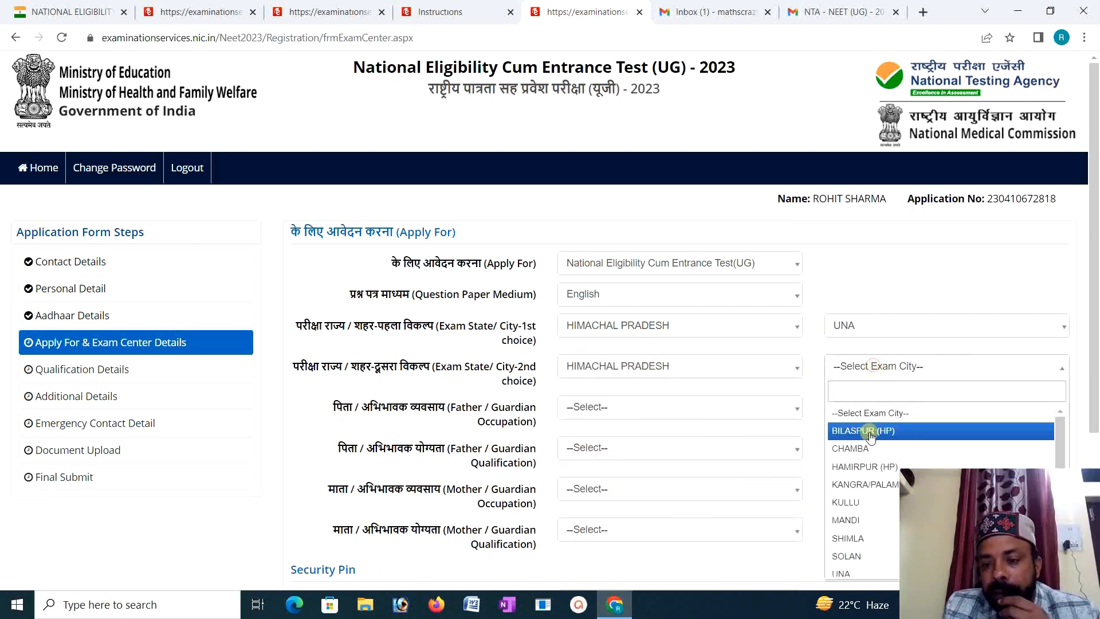
left_click(860, 468)
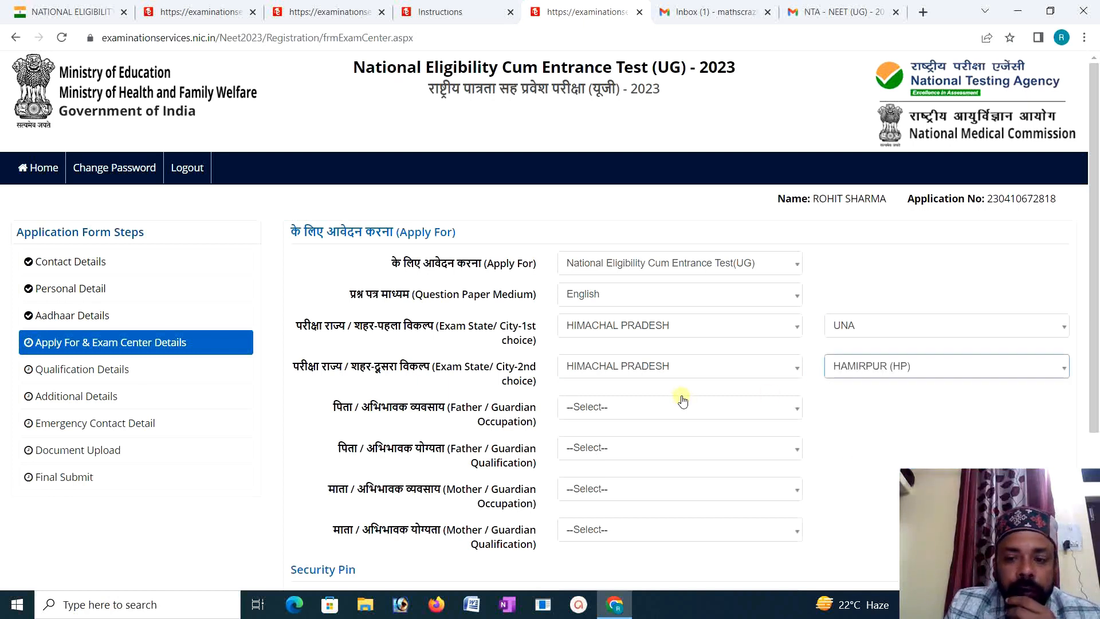
- Set the father's occupation to Government Service and his qualification to Graduate
left_click(604, 407)
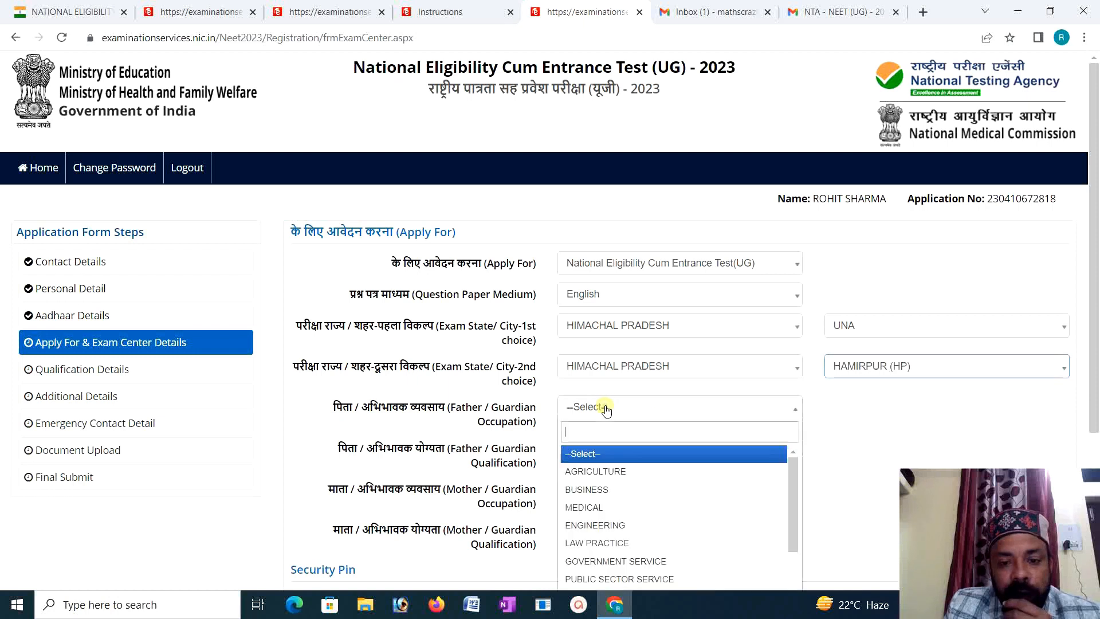
scroll(593, 493, "down", 3)
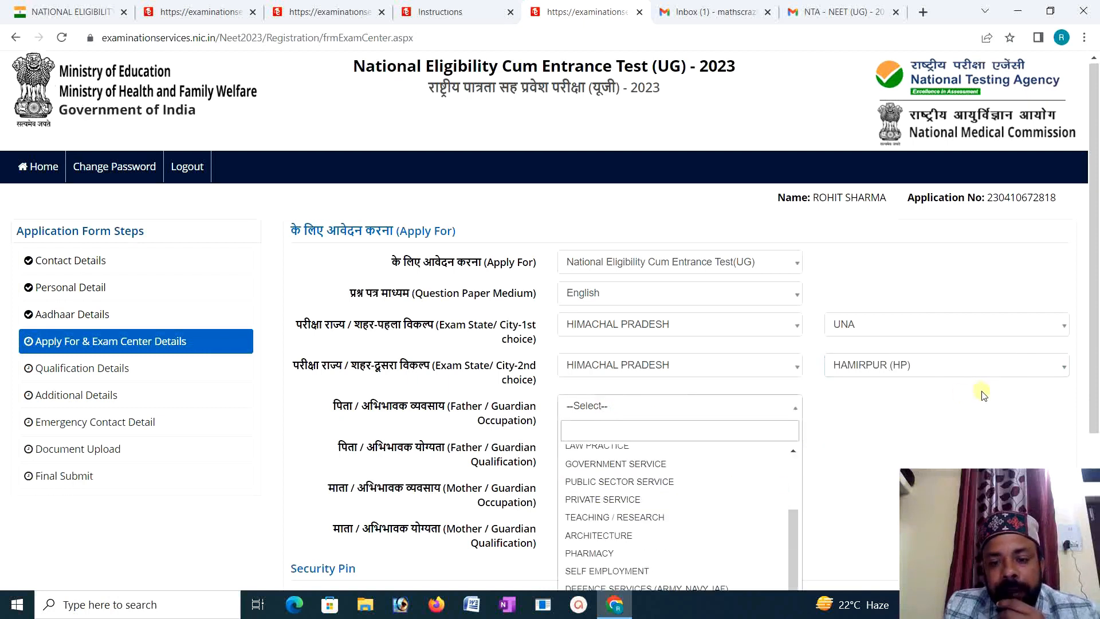
scroll(846, 330, "down", 3)
left_click(662, 322)
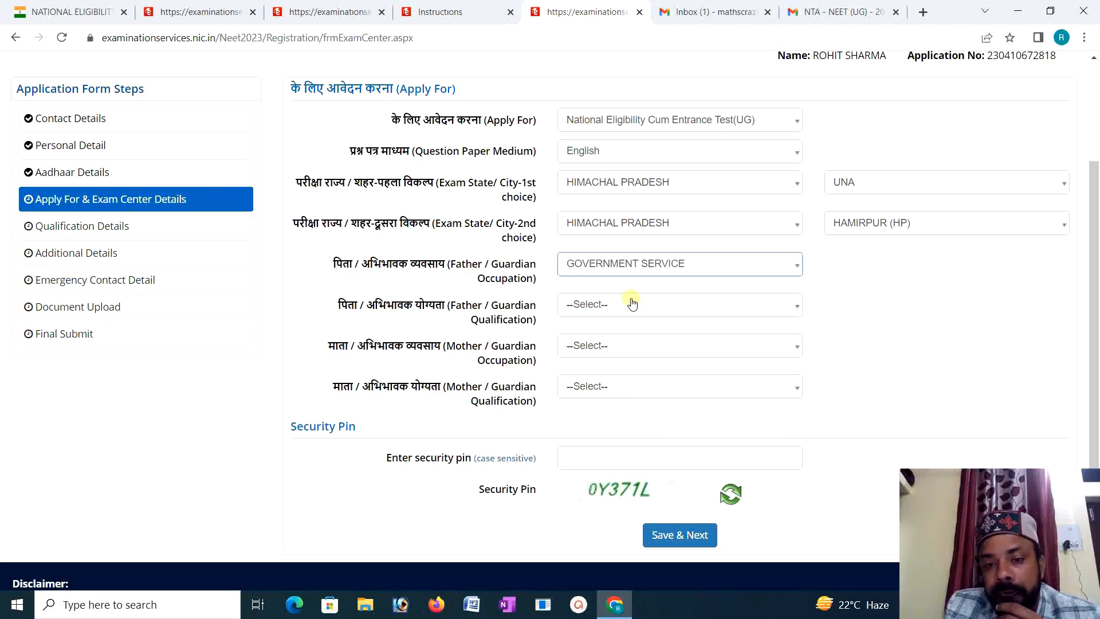
left_click(632, 304)
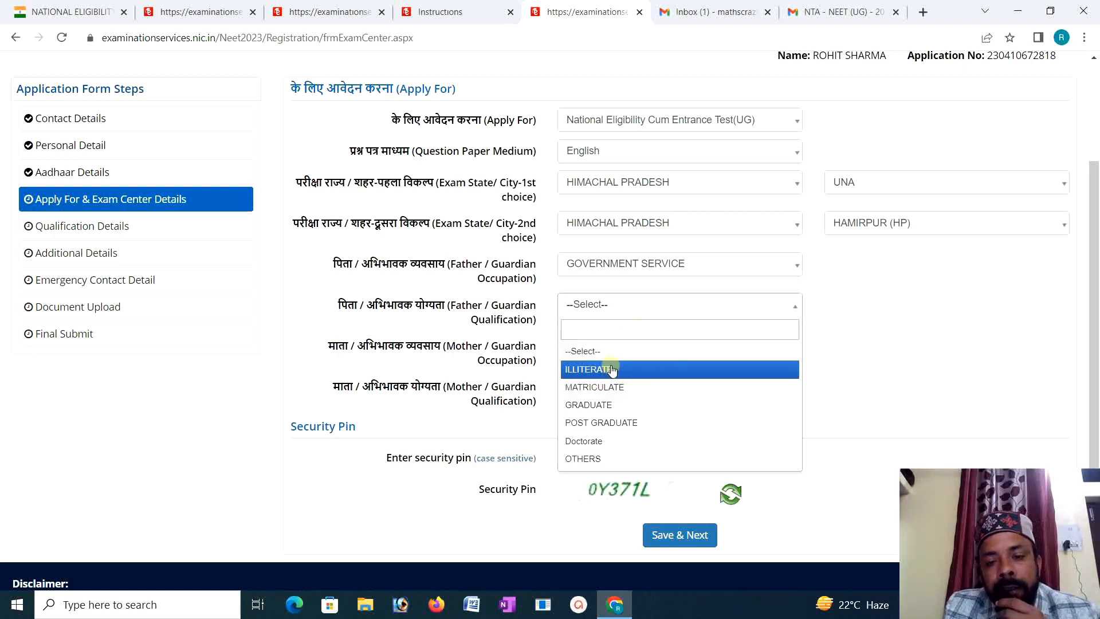
left_click(607, 405)
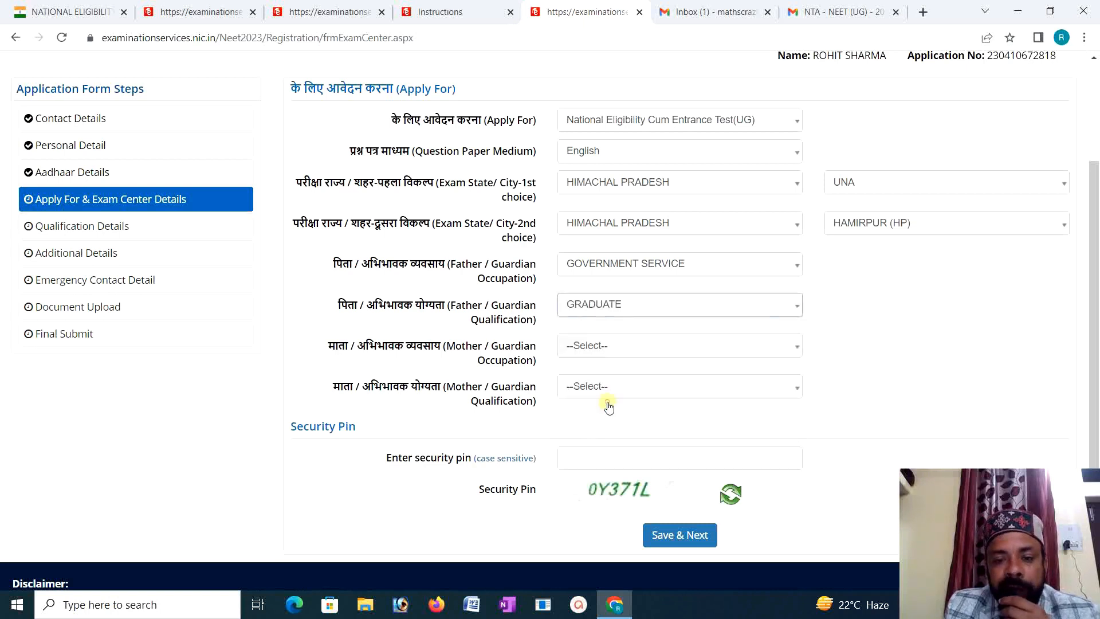
- Set the mother's occupation to Others (Including House Wife) and her qualification to Matriculate
left_click(631, 345)
scroll(634, 401, "down", 2)
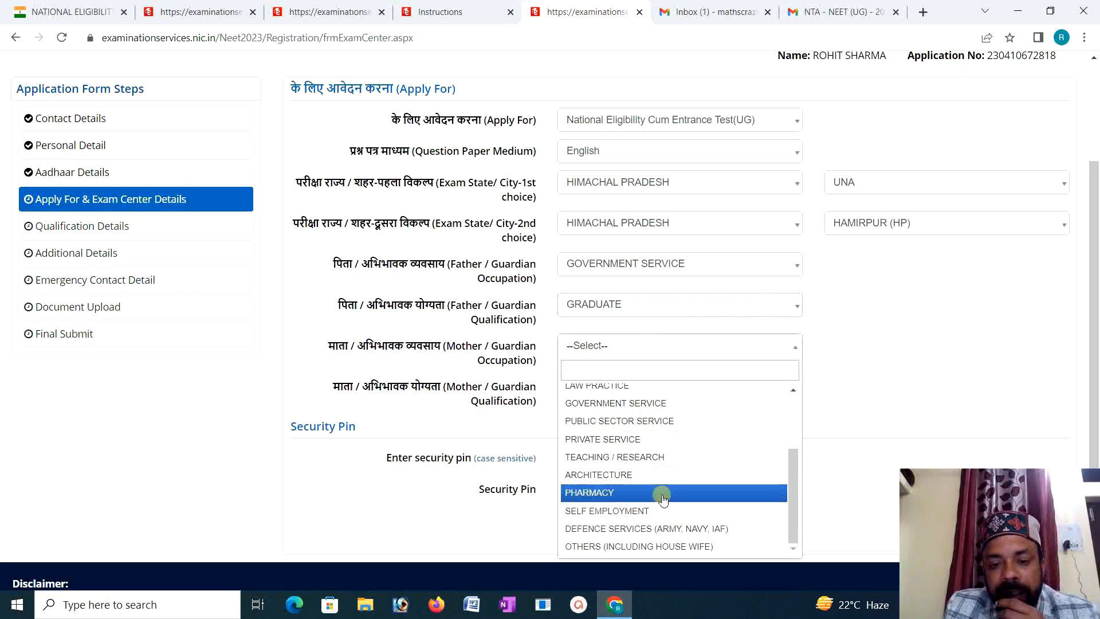
left_click(658, 549)
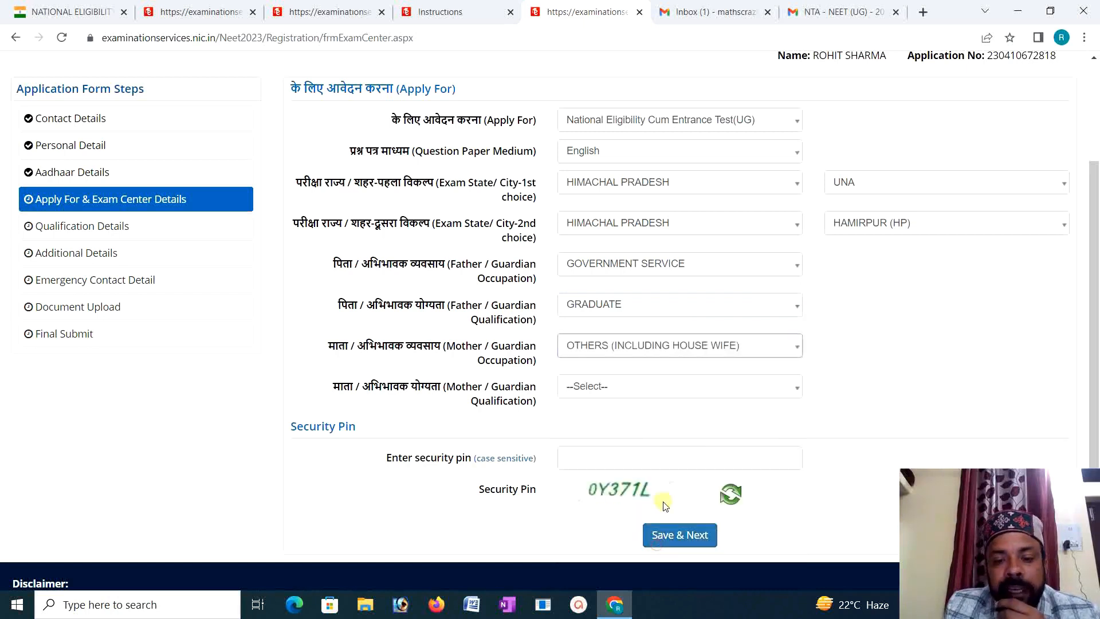
left_click(616, 385)
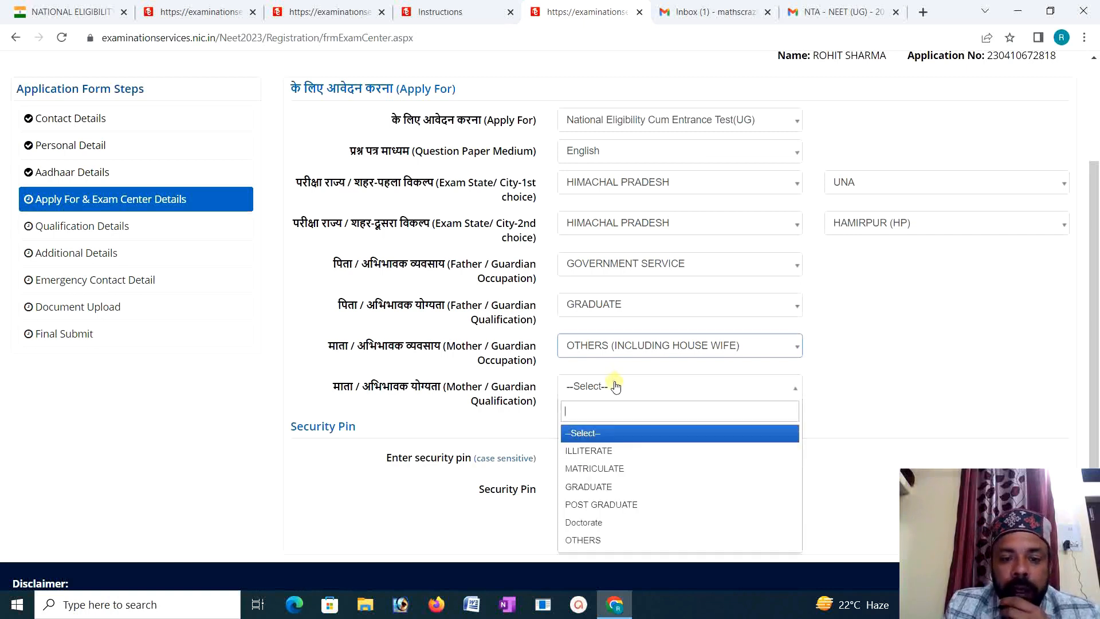
left_click(606, 462)
- Enter the displayed security pin, then save the Apply For & Exam Center section and confirm its submission
scroll(606, 461, "down", 1)
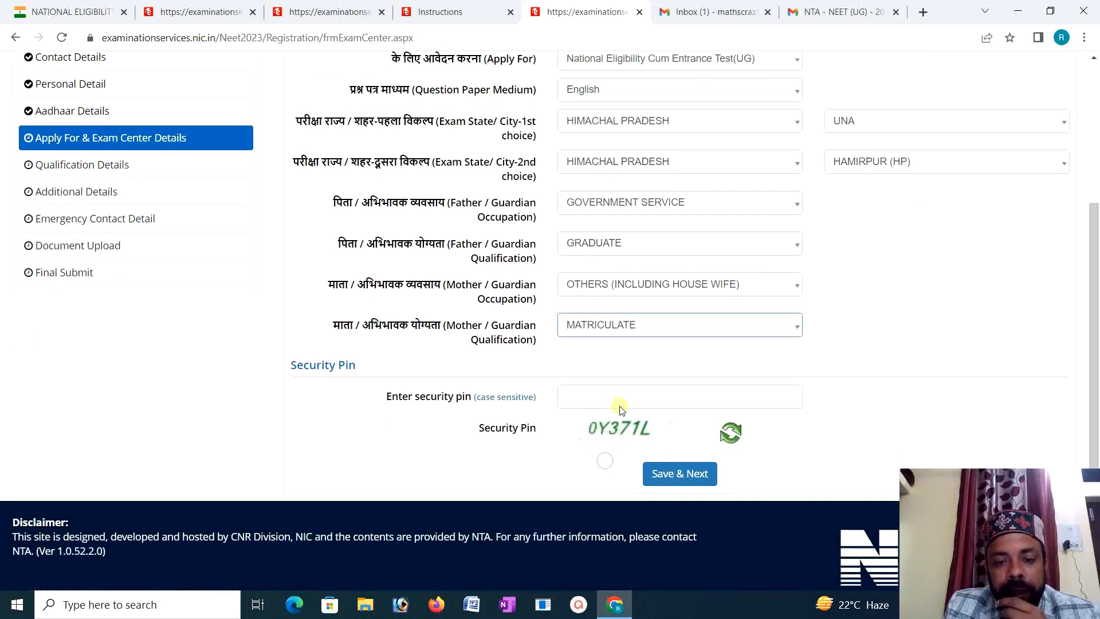
left_click(614, 387)
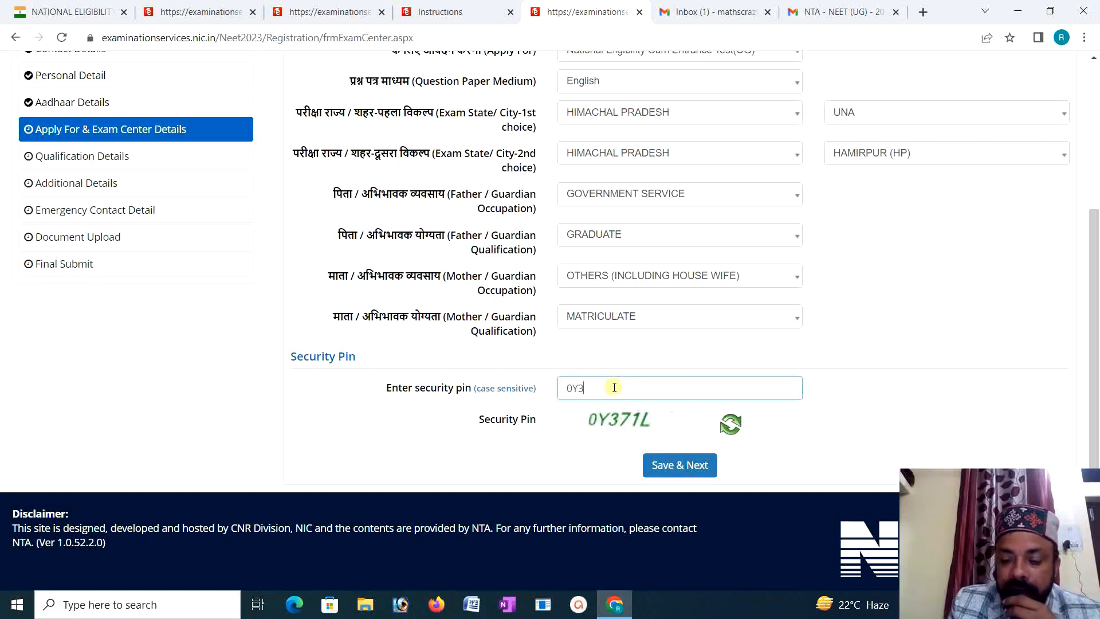
type("0Y371L")
left_click(679, 465)
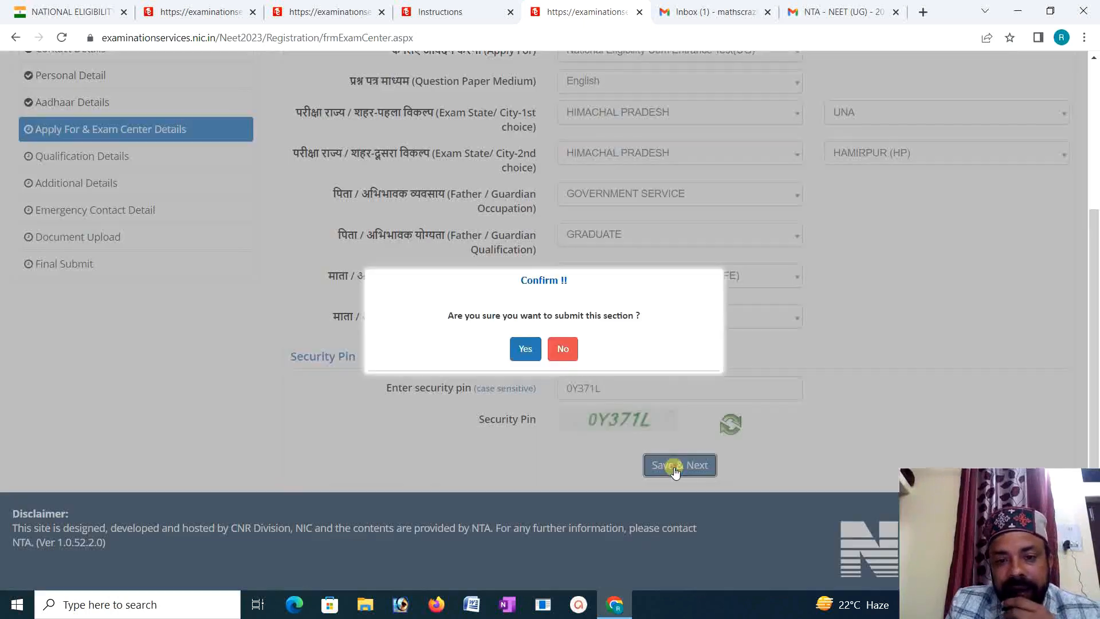
left_click(523, 349)
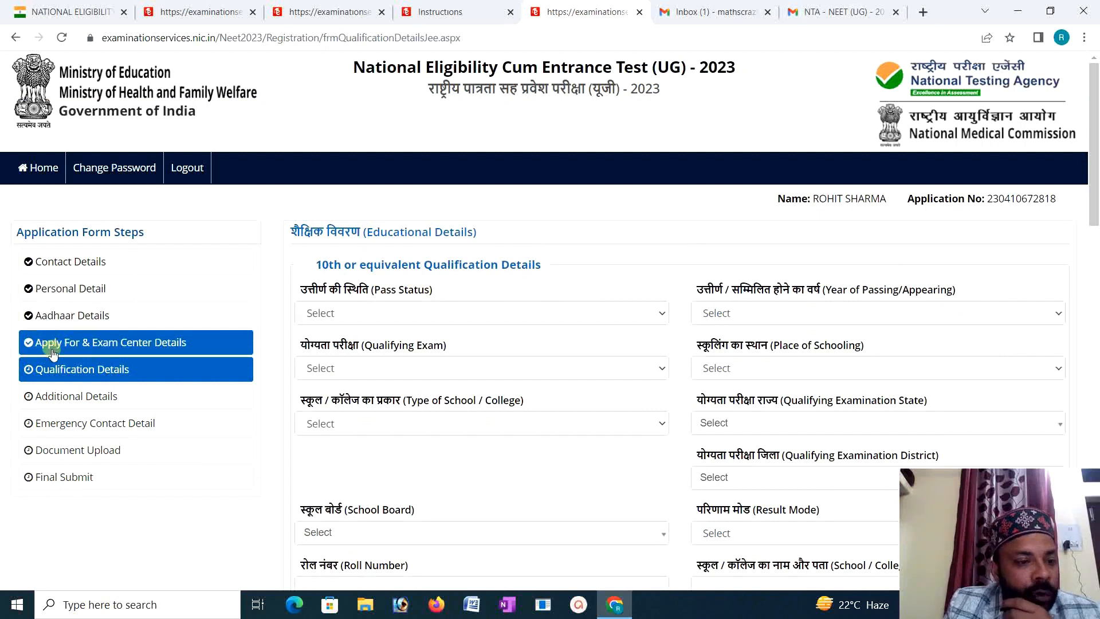
- Set the 10th qualification's pass status to Passed and its year of passing to 2013
left_click(416, 312)
left_click(391, 346)
left_click(746, 313)
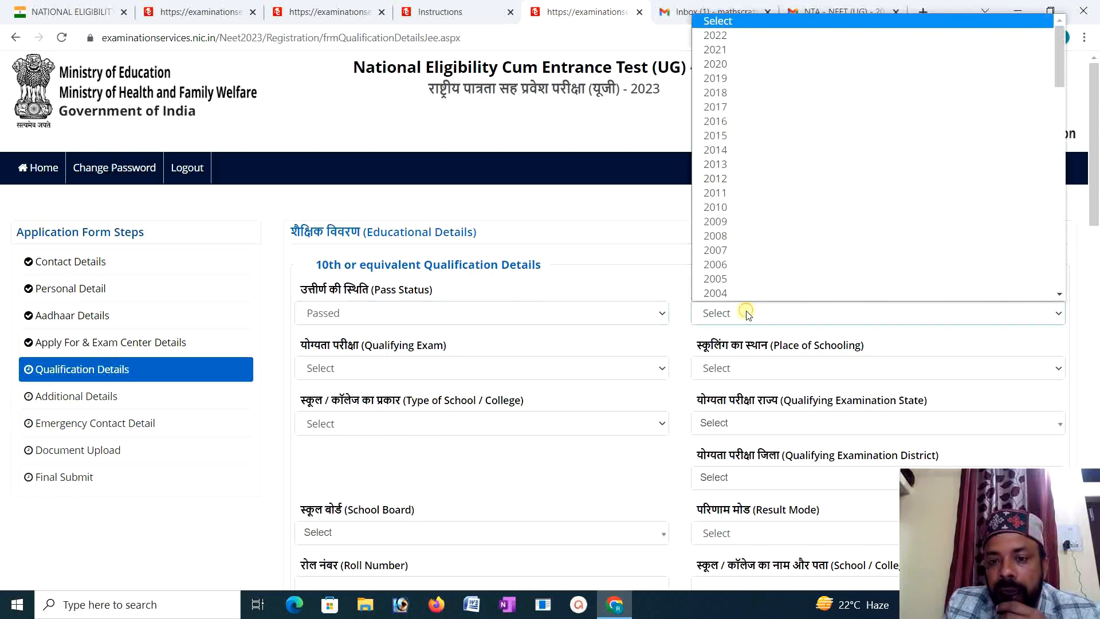
left_click(736, 313)
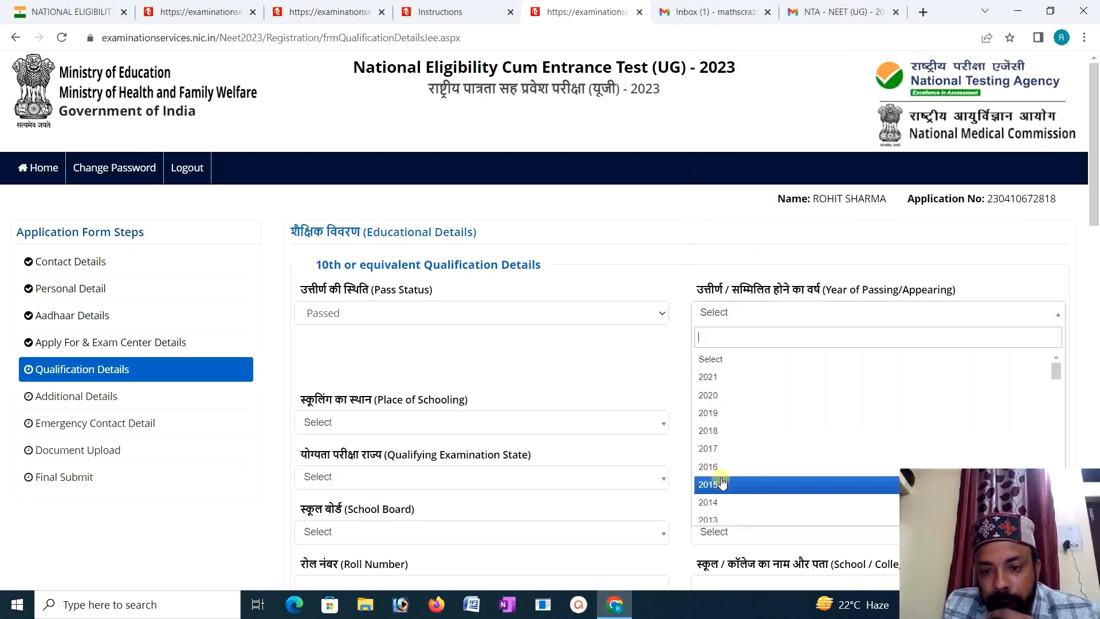
left_click(720, 514)
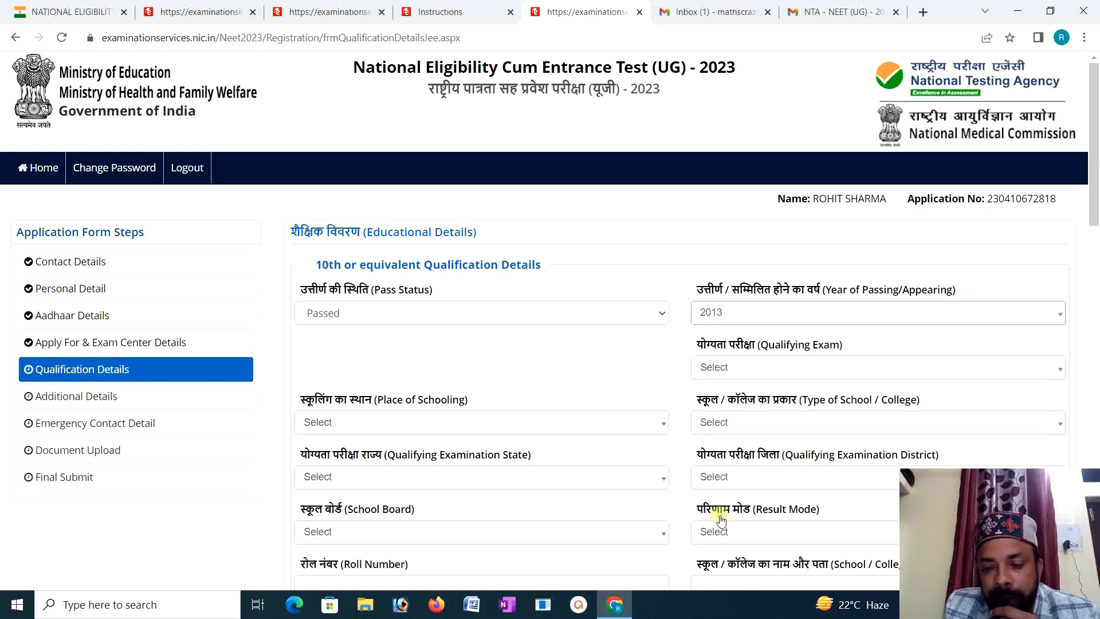
- Set the qualifying exam to 10th or Equivalent and the place of schooling to Urban in the 10th details
left_click(720, 370)
left_click(720, 366)
left_click(720, 373)
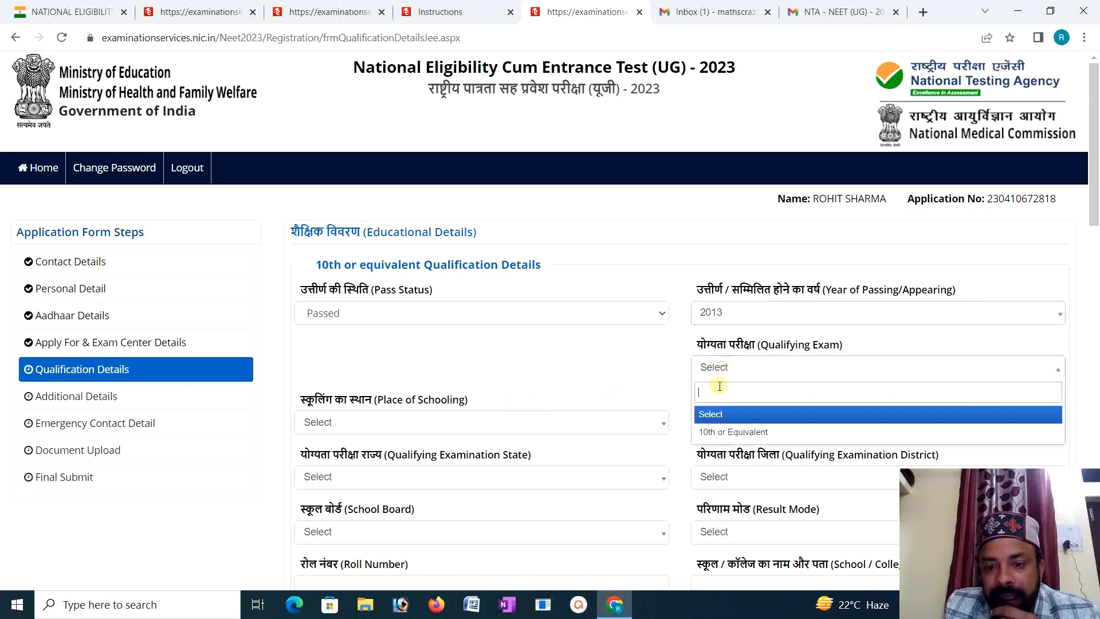
left_click(723, 433)
left_click(493, 428)
left_click(396, 420)
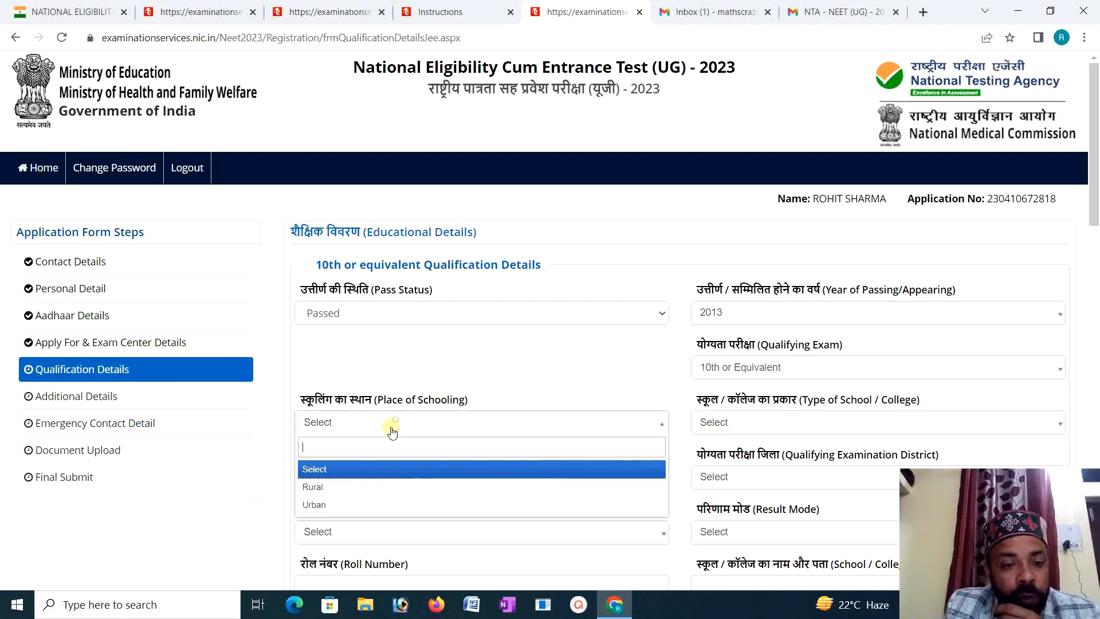
left_click(339, 503)
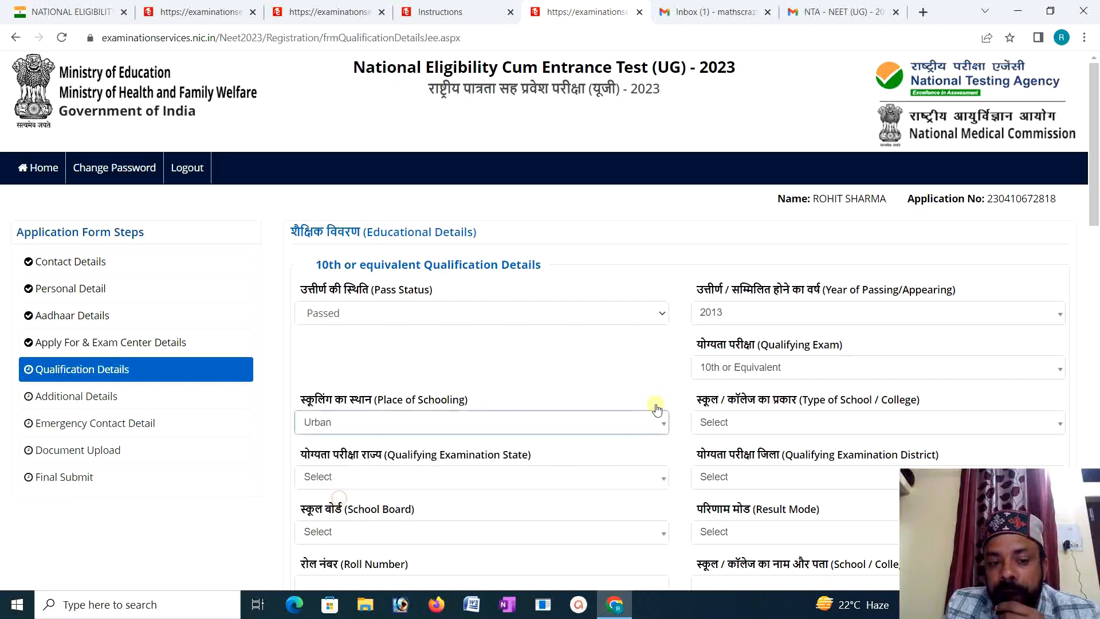
- Set the type of school in the 10th qualification details to Private Unaided
scroll(657, 409, "down", 2)
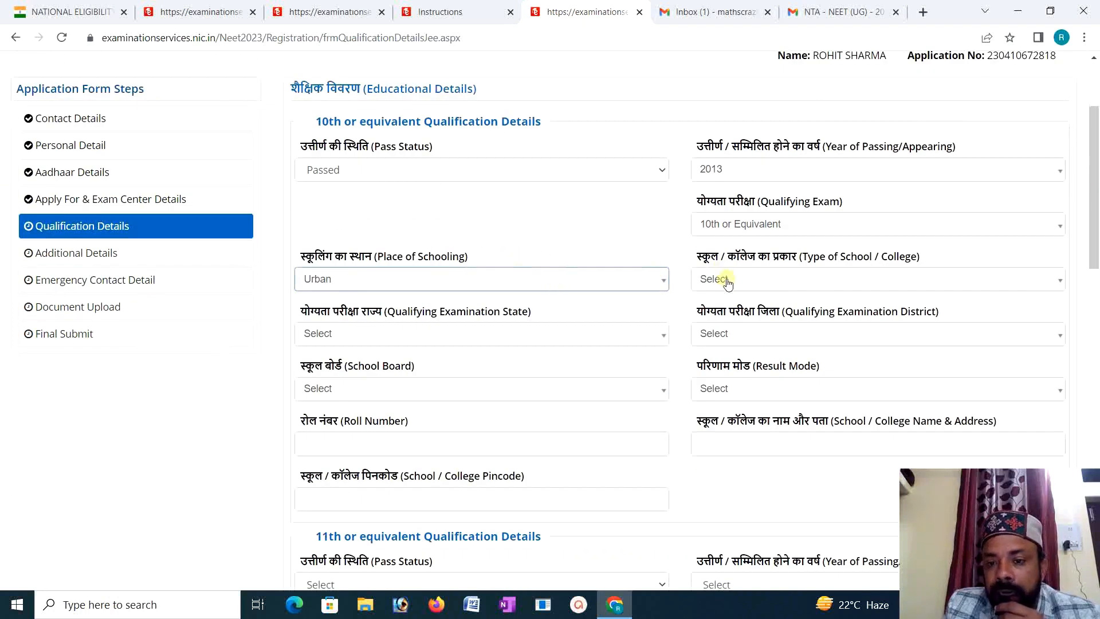
scroll(726, 282, "down", 1)
left_click(723, 206)
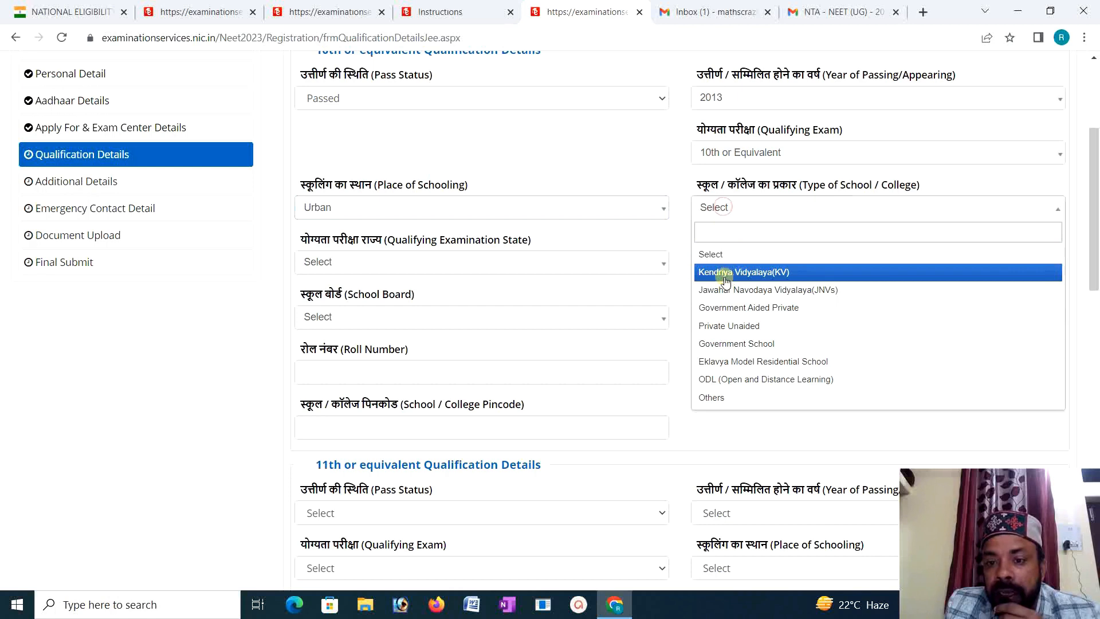
left_click(731, 327)
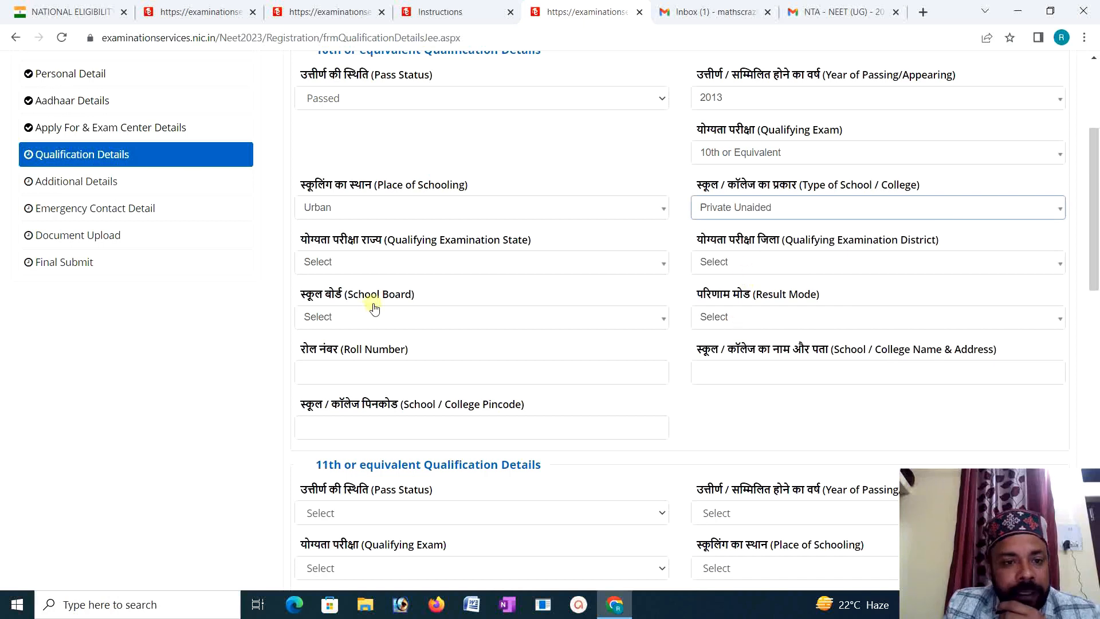
- Set the 10th qualifying examination state to HIMACHAL PRADESH and its district to UNA
left_click(391, 271)
scroll(380, 346, "down", 4)
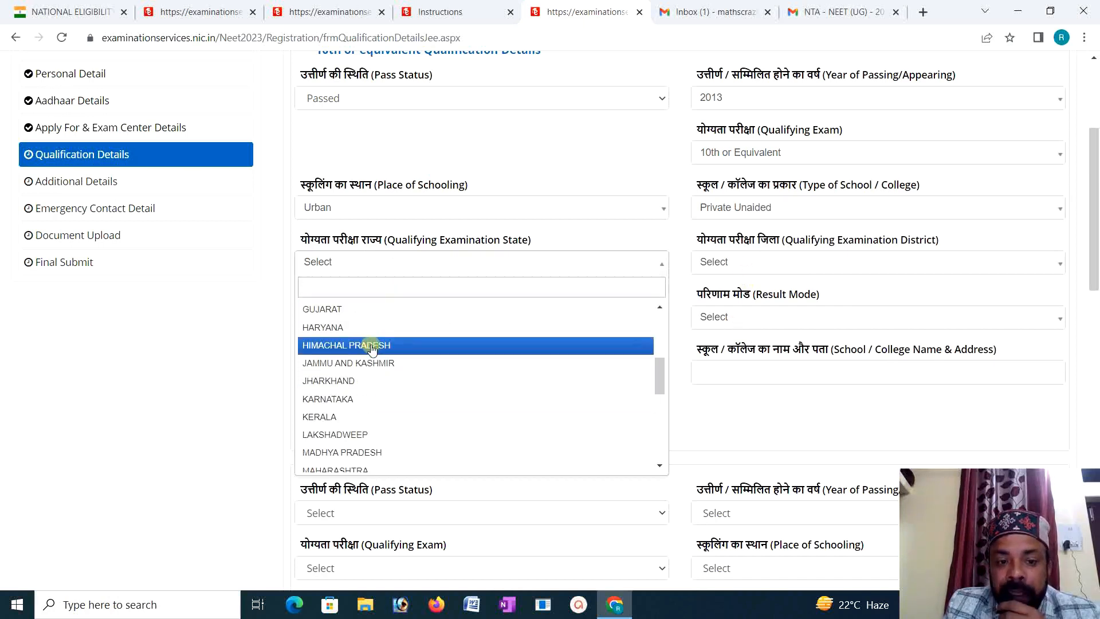
left_click(372, 346)
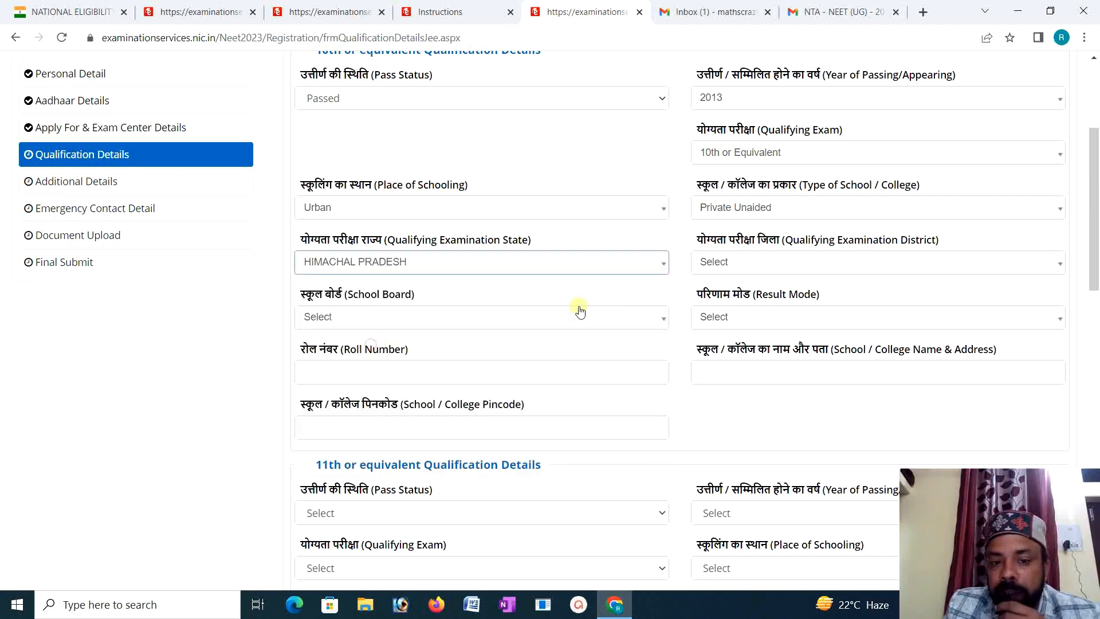
left_click(729, 264)
left_click(728, 262)
left_click(728, 263)
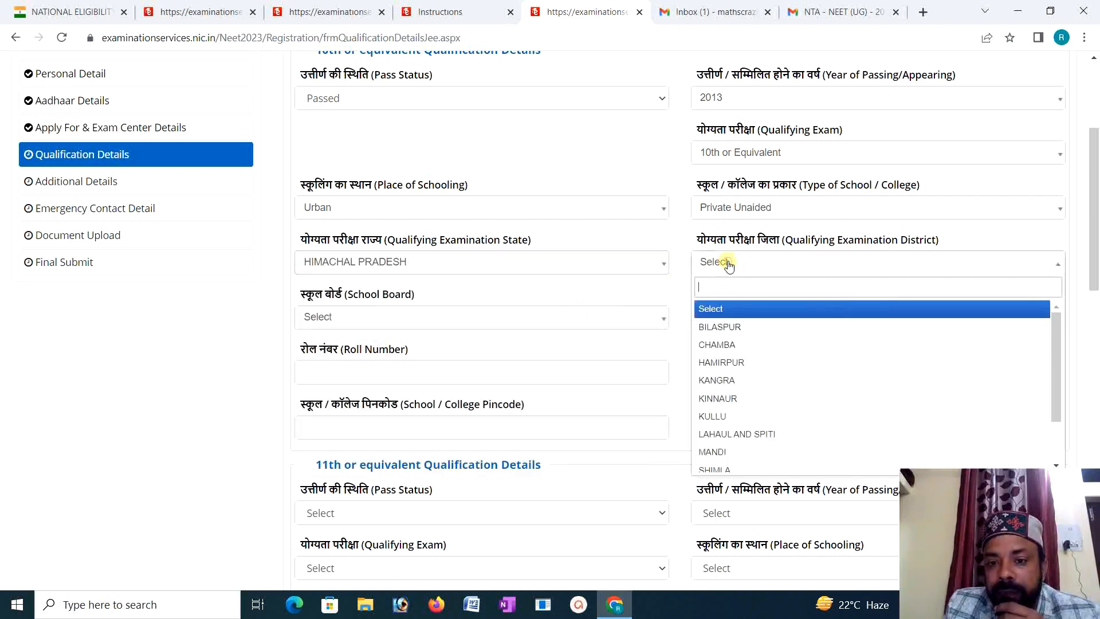
scroll(744, 447, "down", 2)
left_click(728, 459)
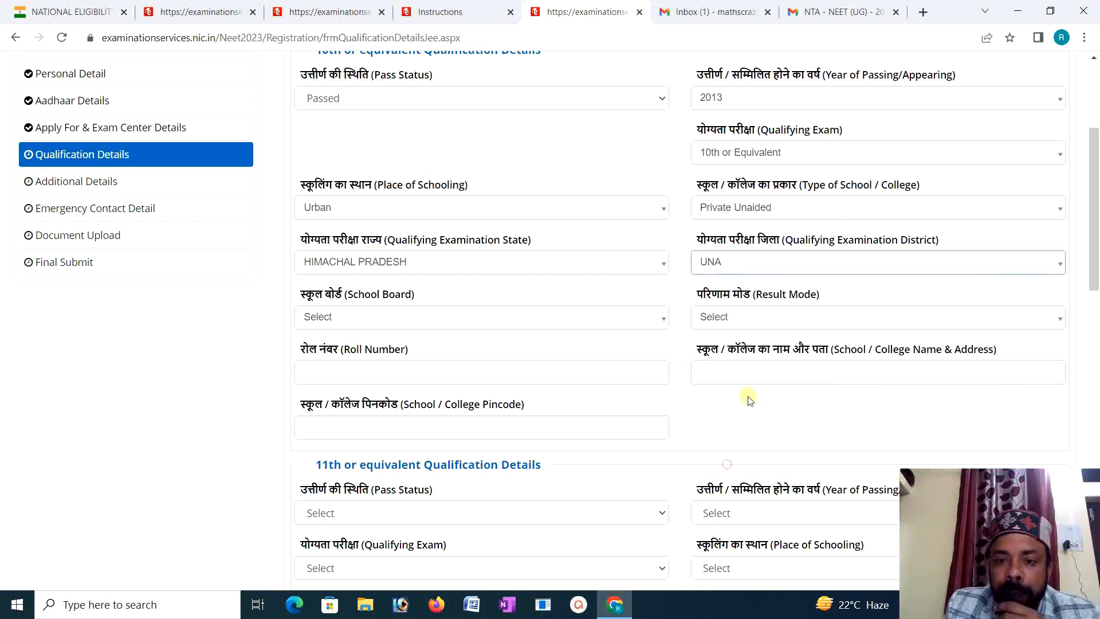
- Find and select H P BOARD OF SCHOOL EDUCATION as the school board for the 10th qualification
left_click(352, 317)
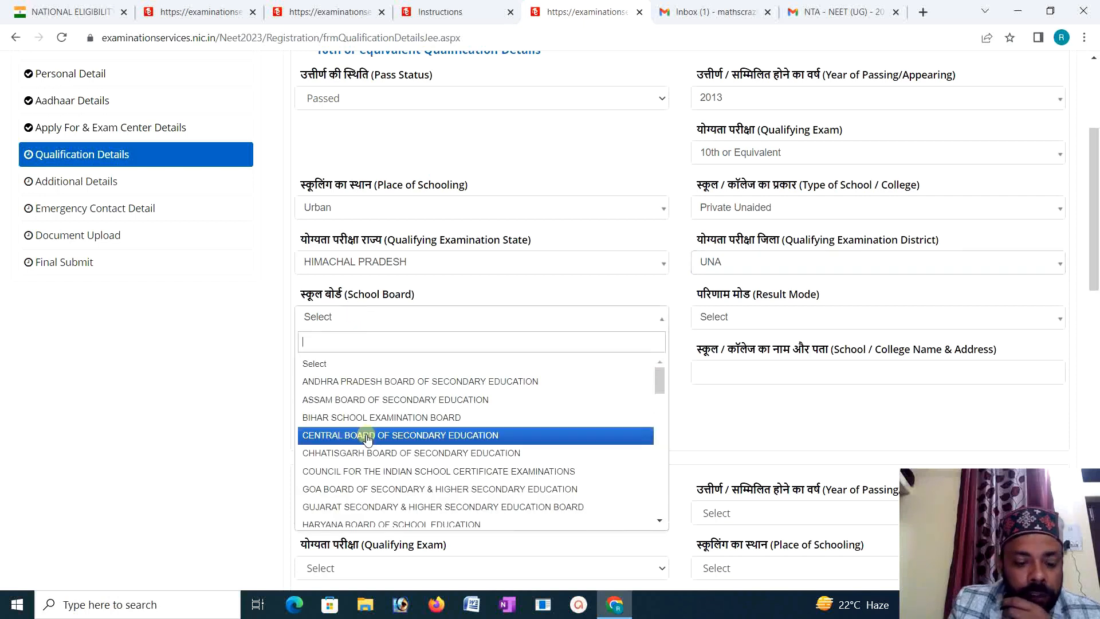
type("H P")
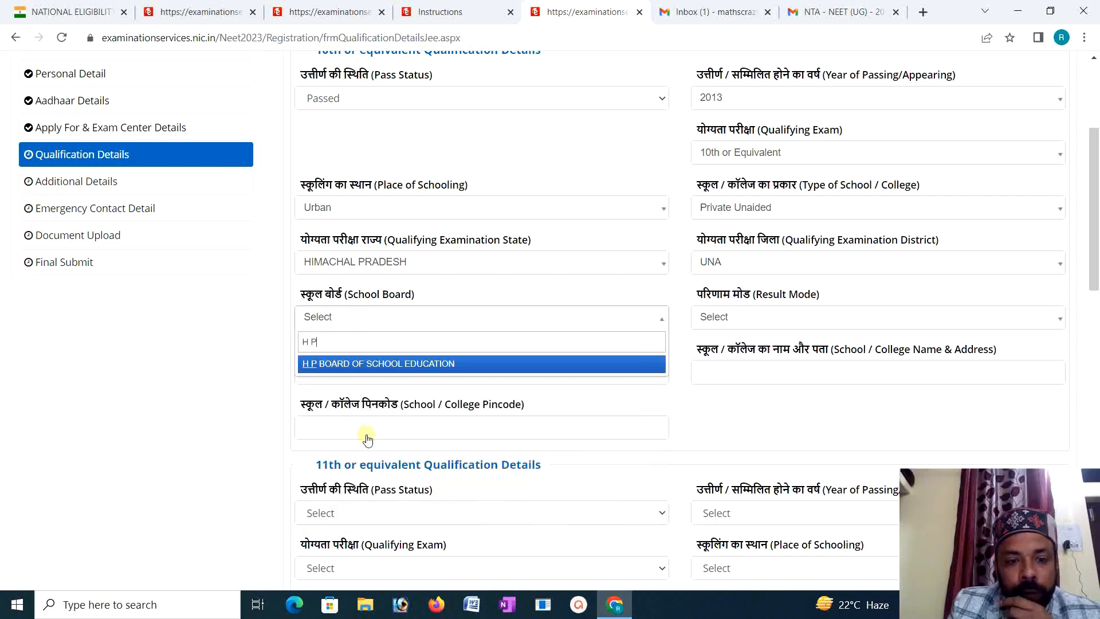
left_click(396, 364)
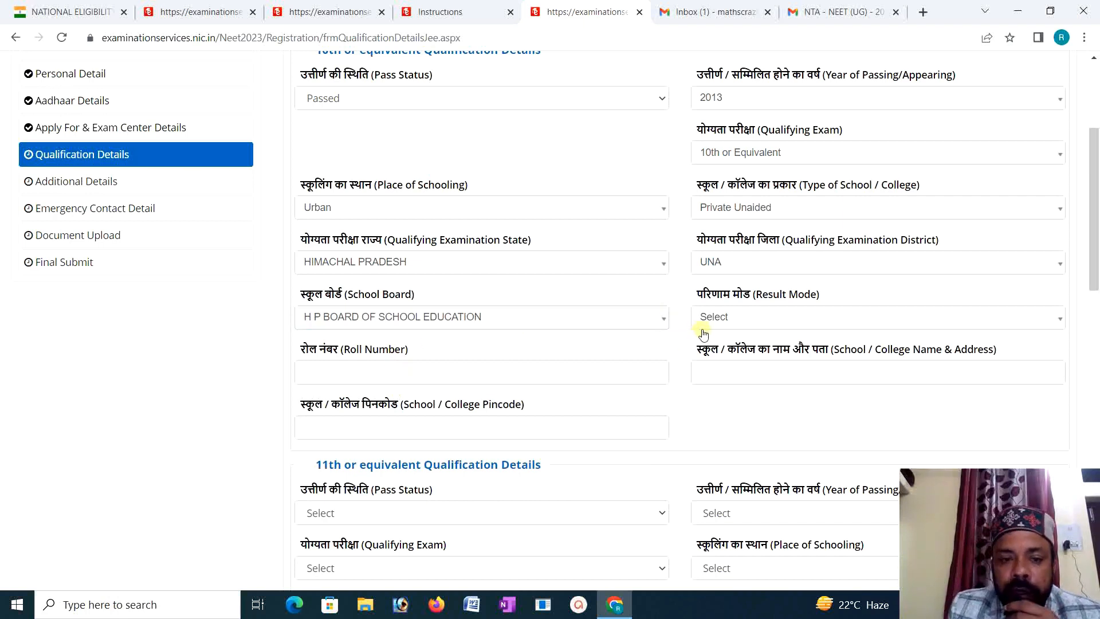
- Set the 10th result mode to Percentage, with total marks of 500 and obtained marks of 425
left_click(727, 318)
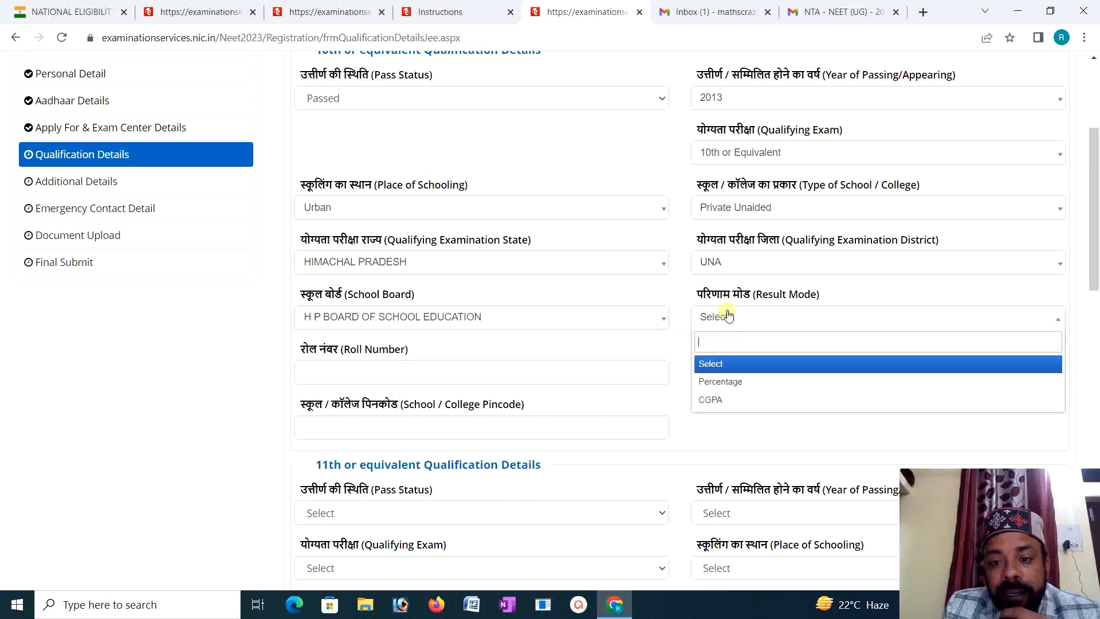
left_click(726, 383)
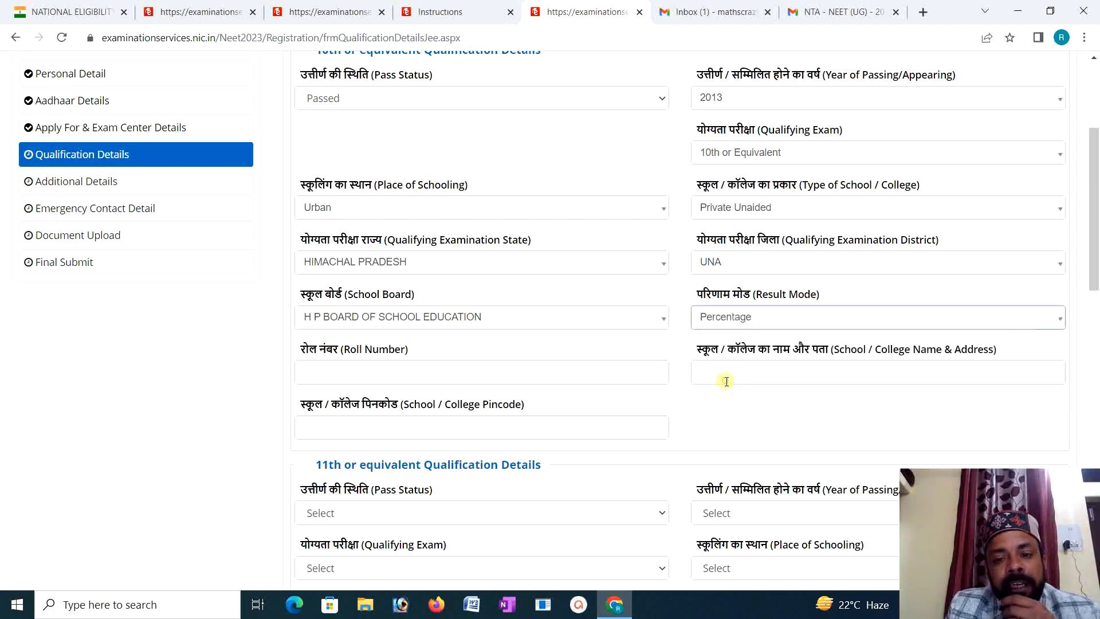
left_click(350, 371)
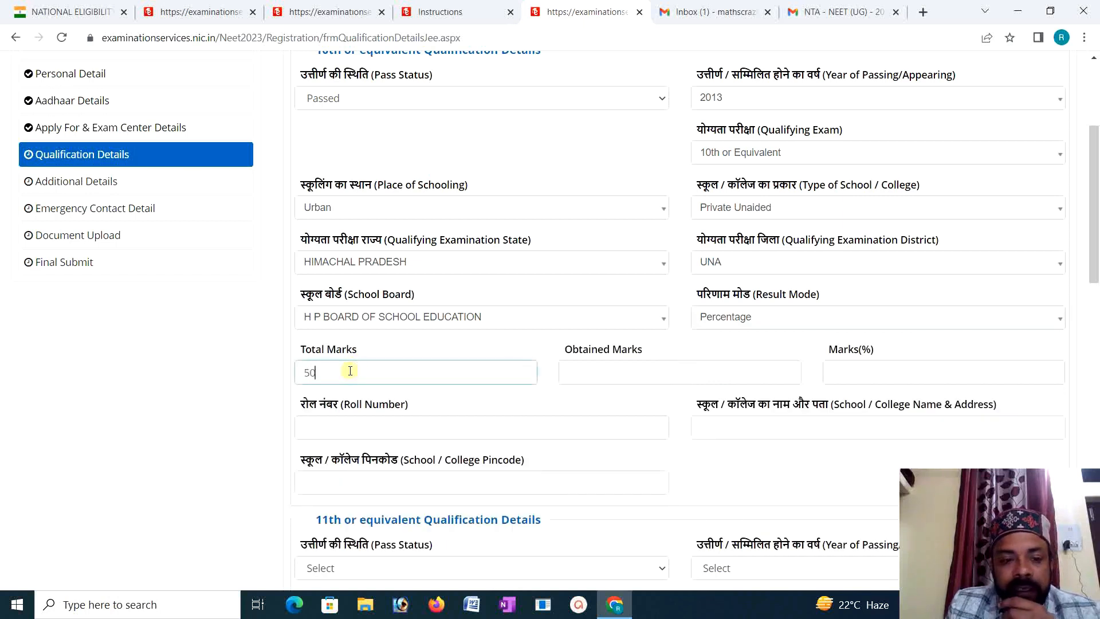
left_click(575, 371)
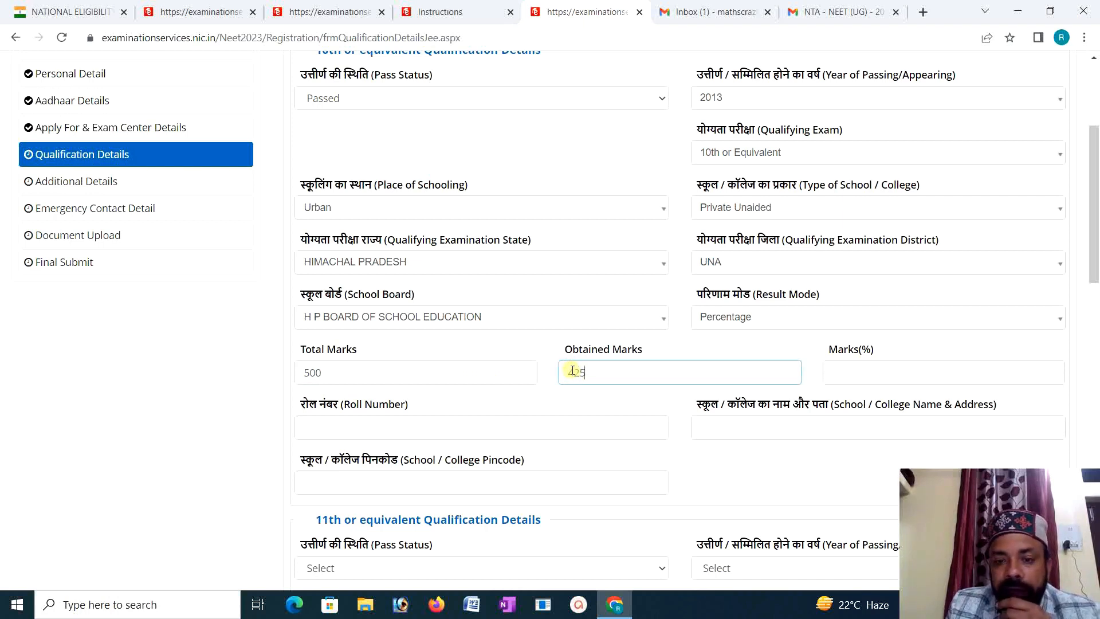
- Fill in the 10th roll number, the school's name and address, and the school's pincode
left_click(563, 432)
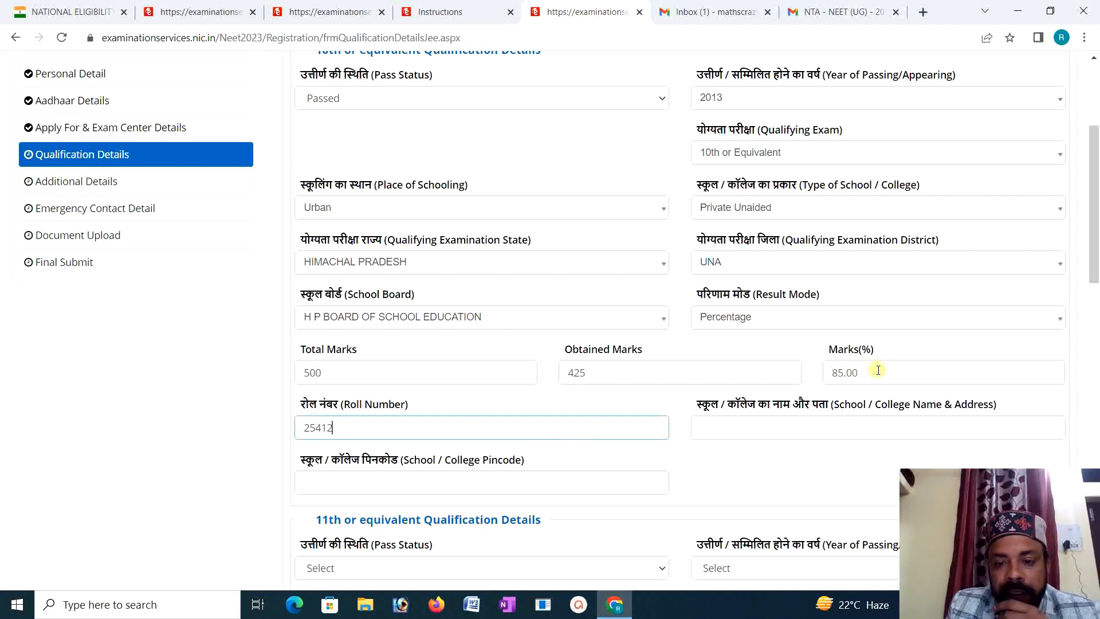
left_click(792, 432)
type("SSRVM, UNA")
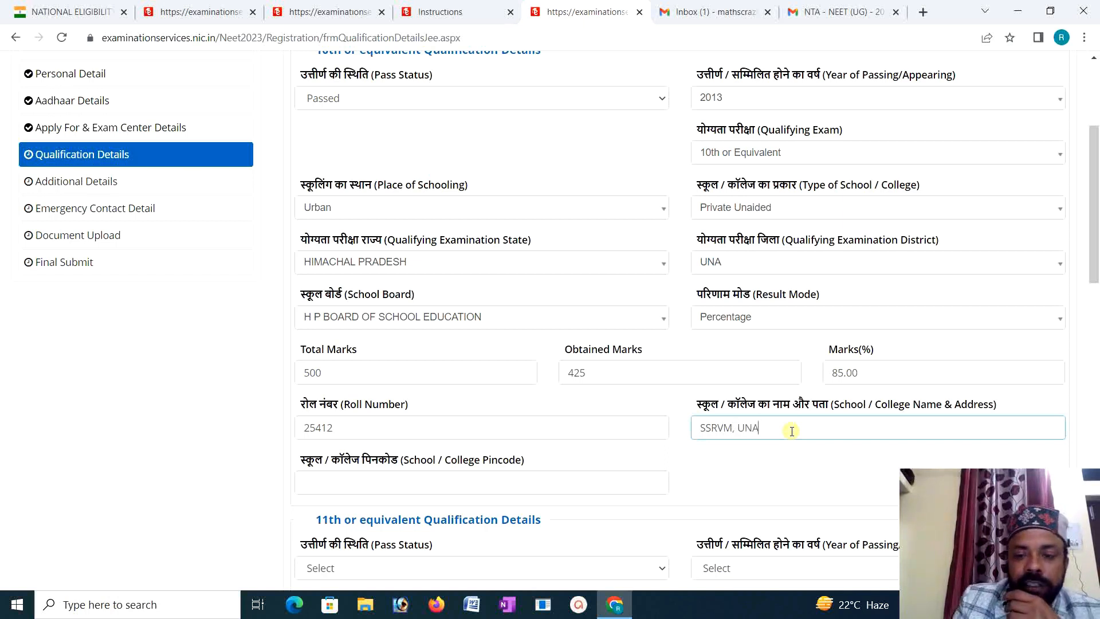
left_click(338, 477)
type("174303")
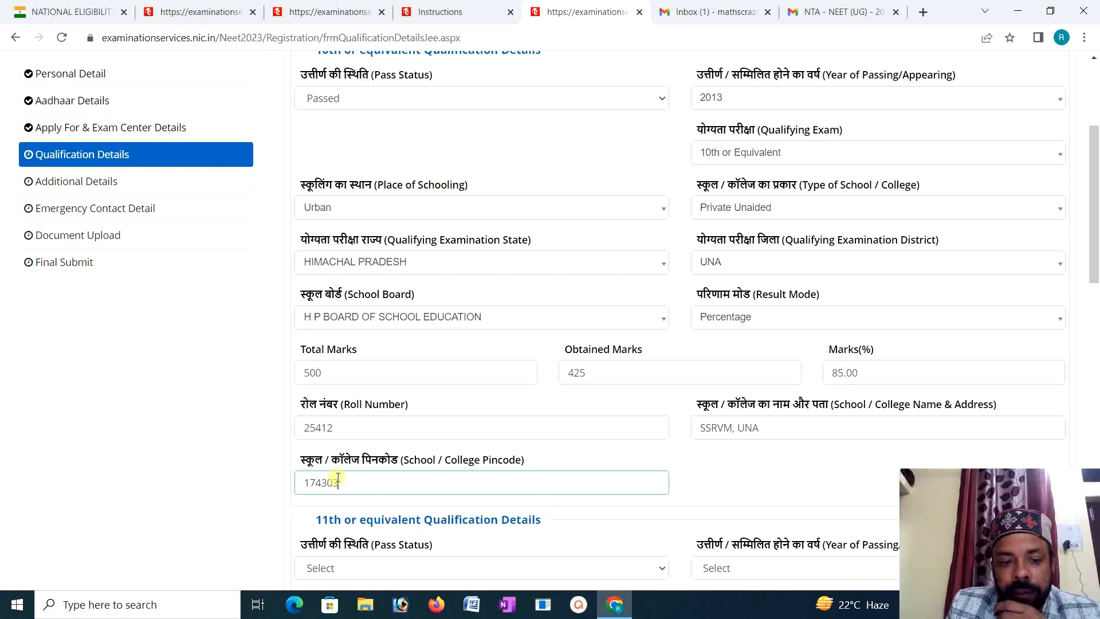
- Set the pass status in the 11th or equivalent qualification details to Not Applicable
scroll(435, 355, "down", 5)
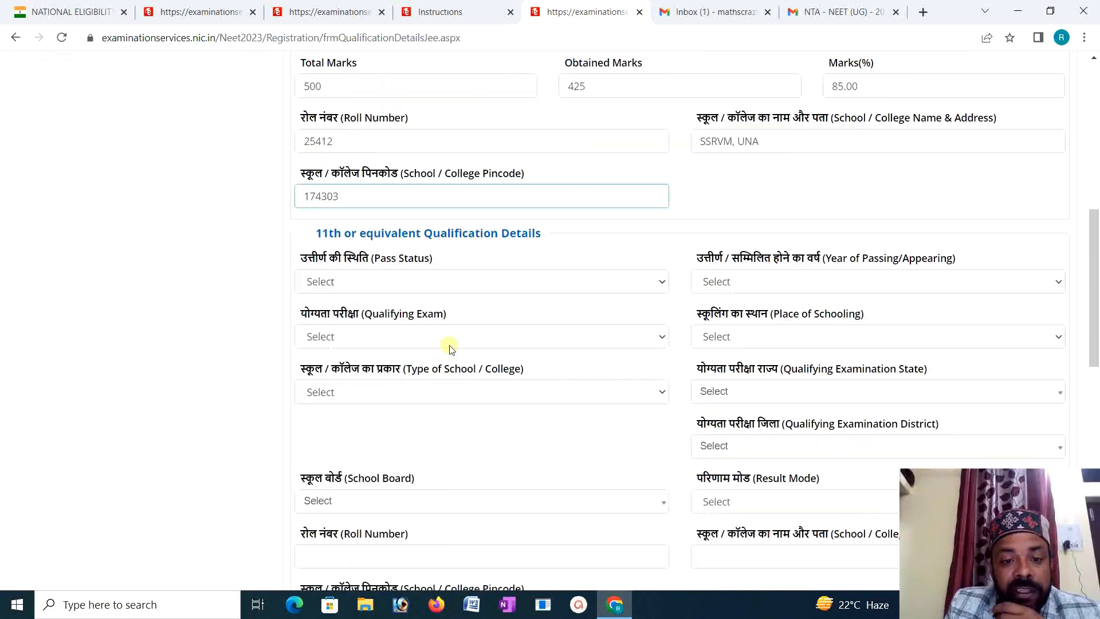
left_click(420, 282)
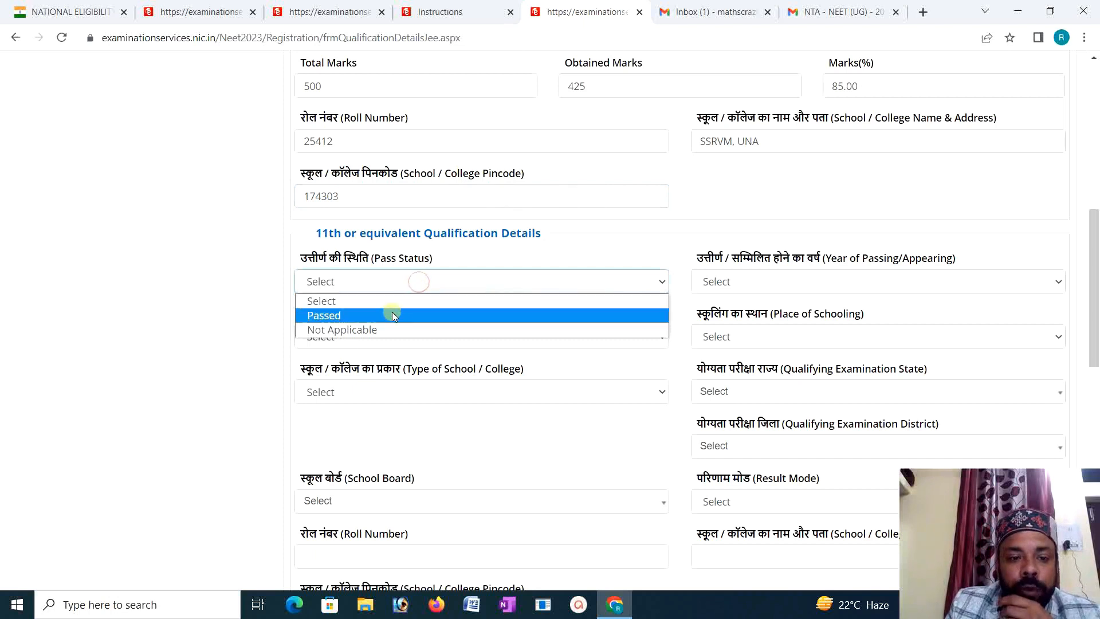
left_click(376, 328)
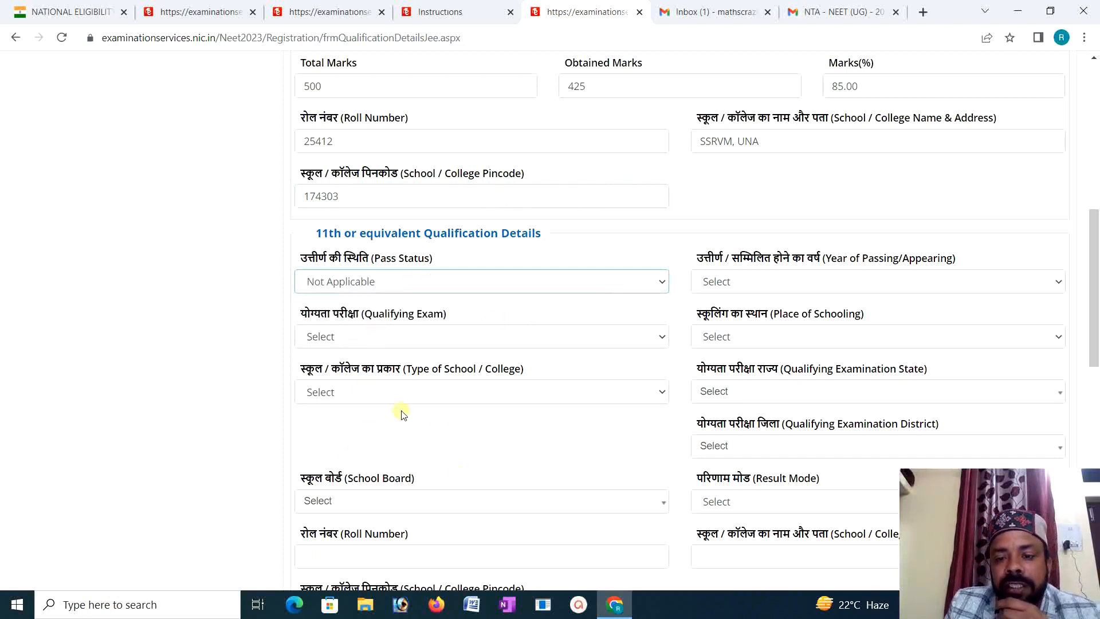
- Set the 12th qualification's pass status to Appearing and open its year choices
scroll(461, 390, "down", 6)
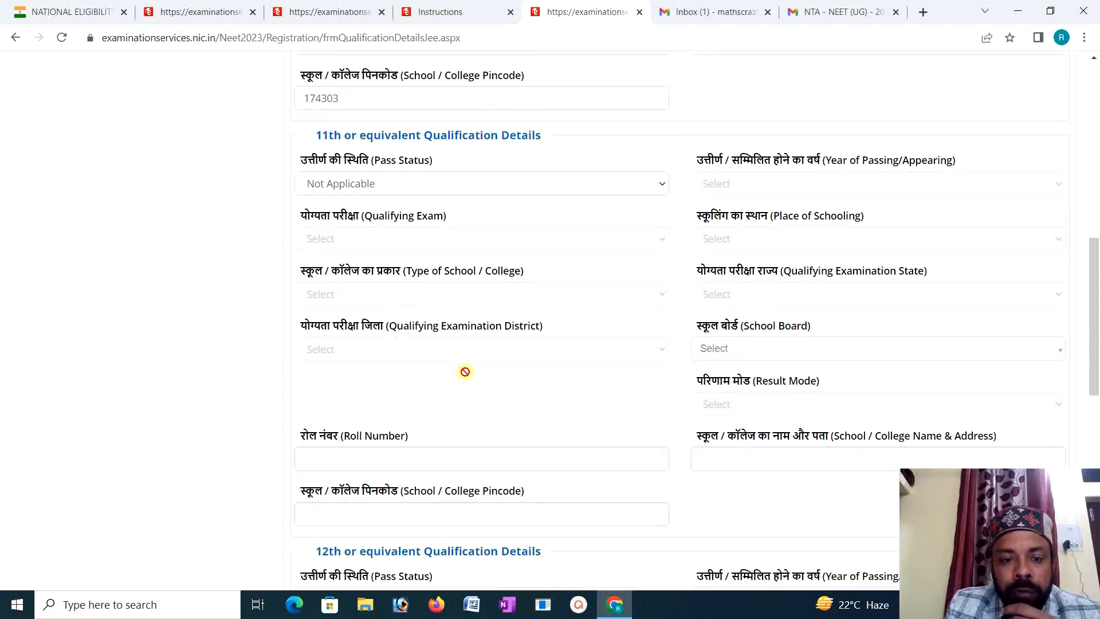
left_click(318, 338)
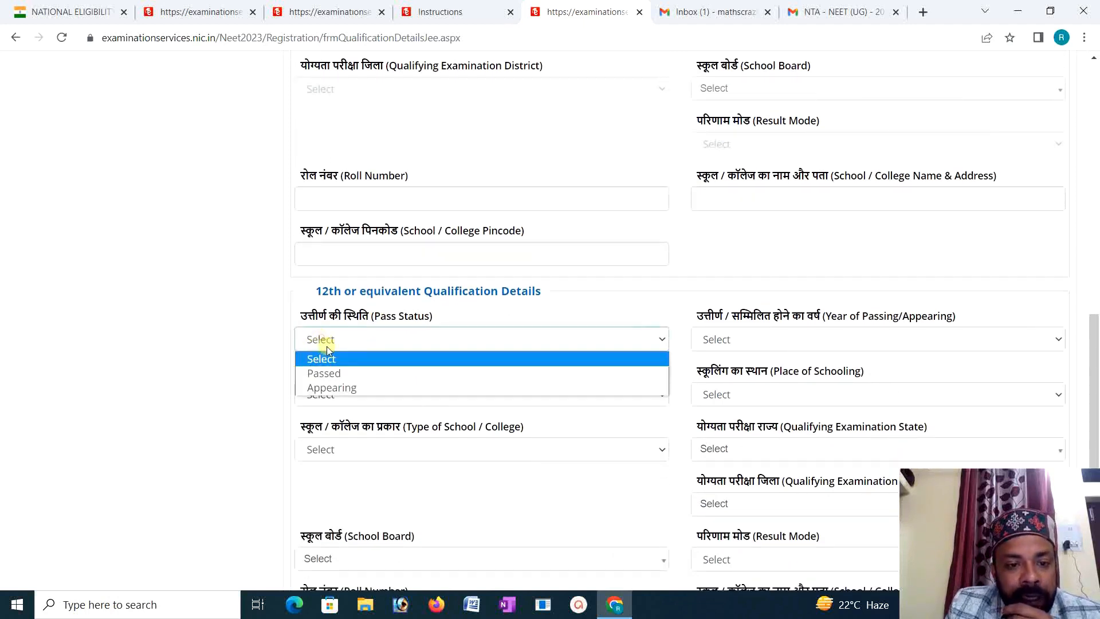
left_click(331, 387)
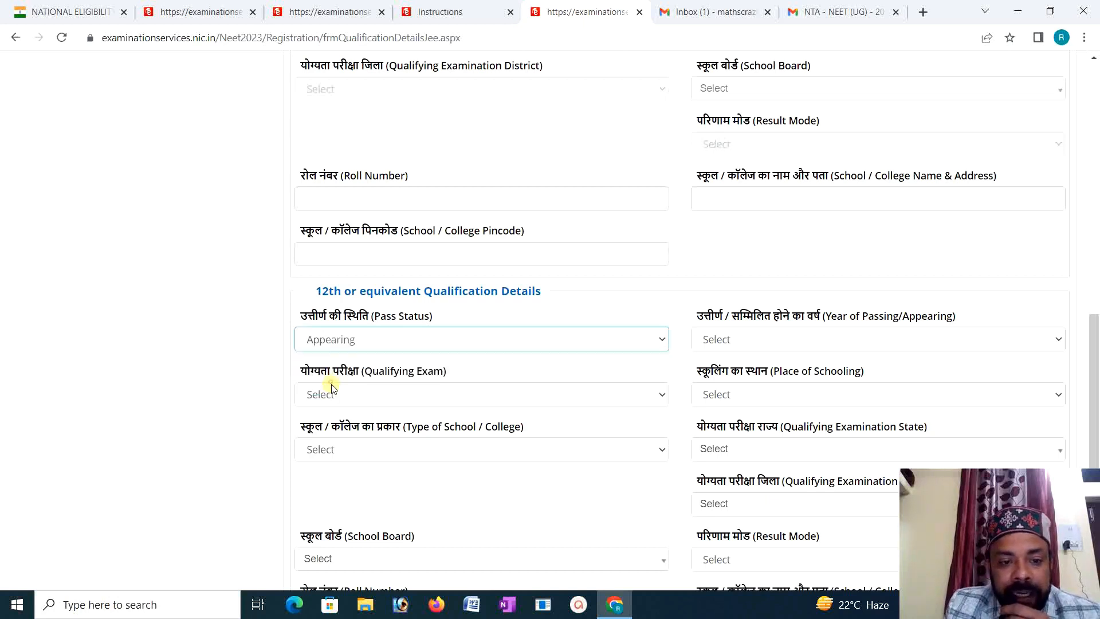
left_click(717, 344)
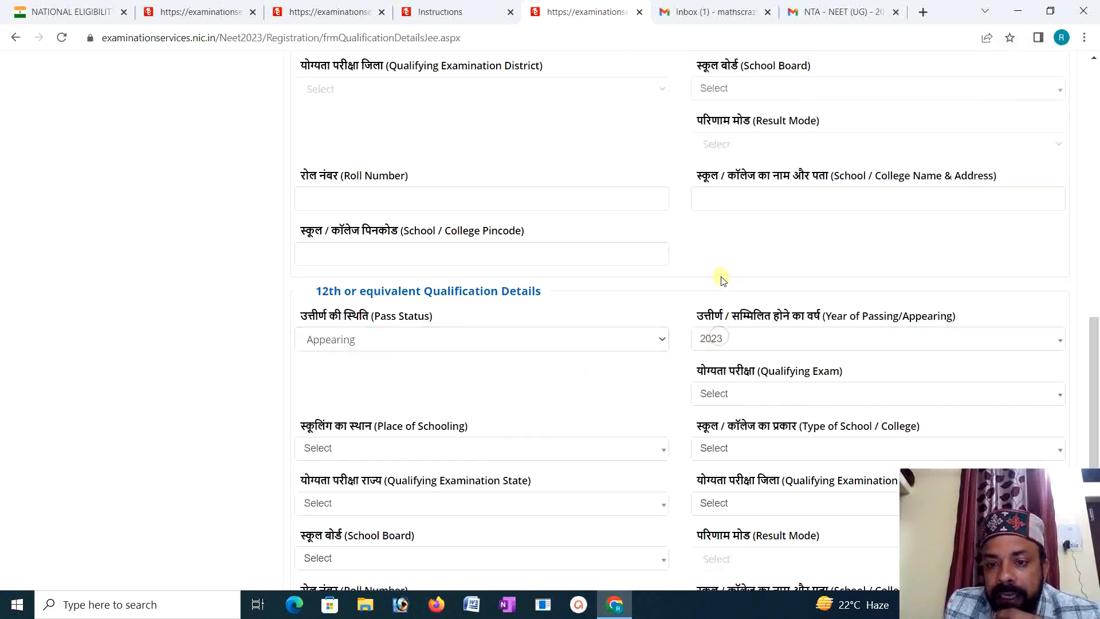
left_click(754, 342)
- Set the 12th qualification's pass status to Passed and its year of passing to 2018
left_click(577, 341)
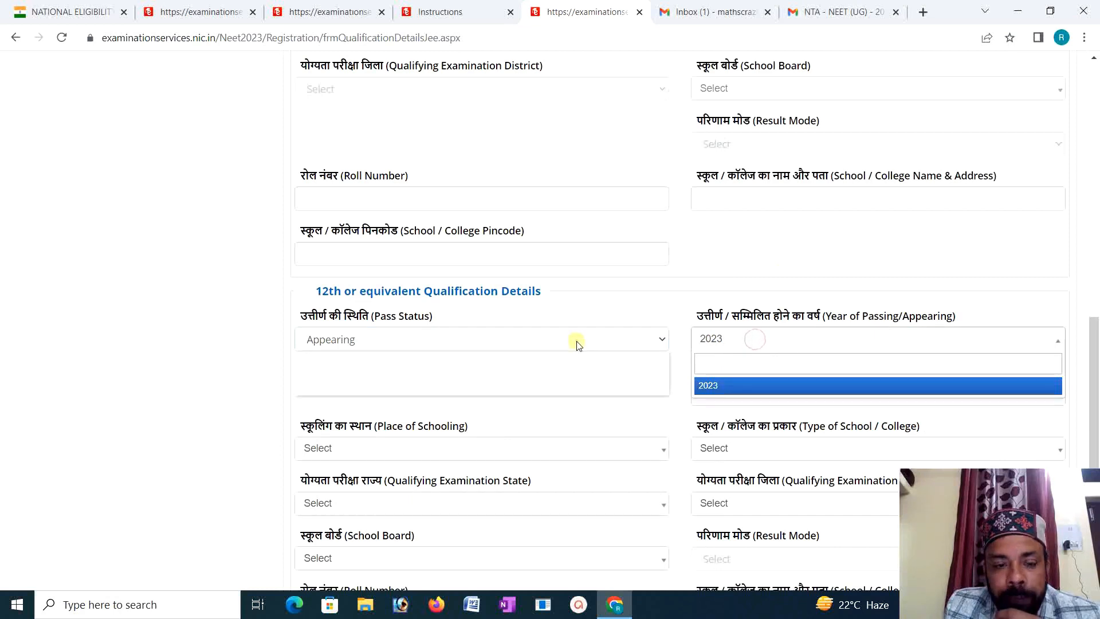
left_click(351, 374)
left_click(743, 343)
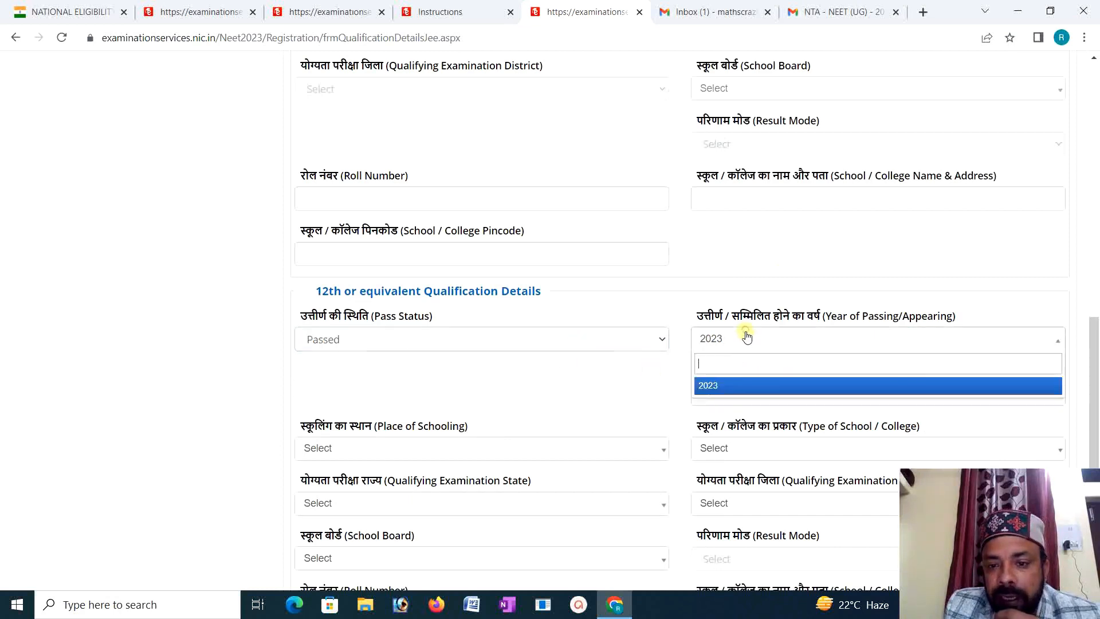
left_click(745, 343)
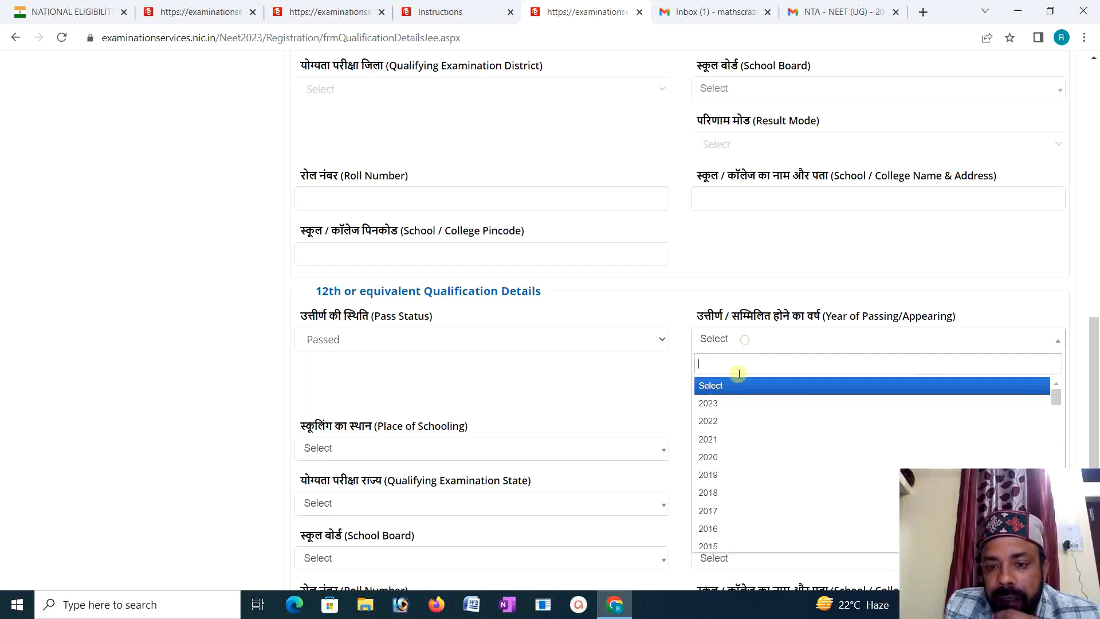
scroll(727, 439, "down", 2)
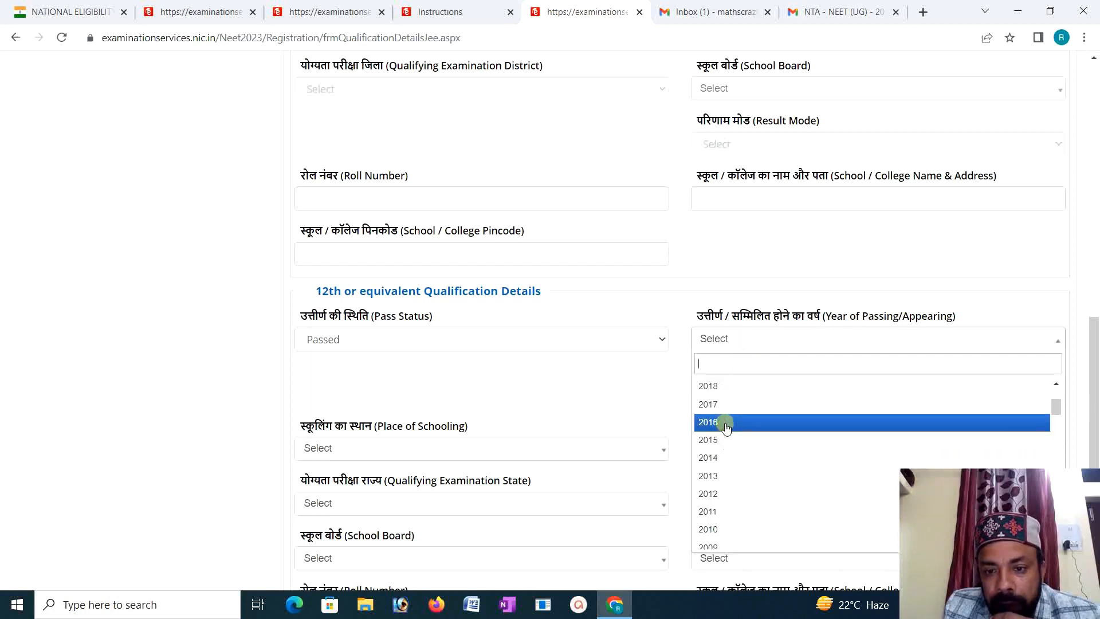
left_click(723, 386)
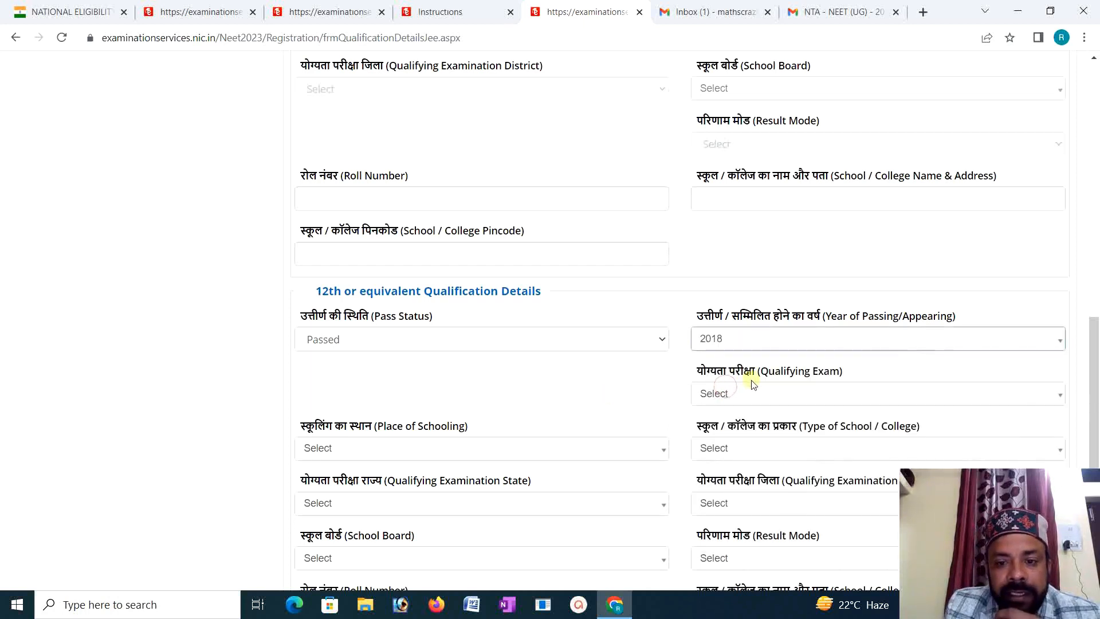
- Review the qualifying exam codes offered for a candidate who has passed the 12th
left_click(739, 391)
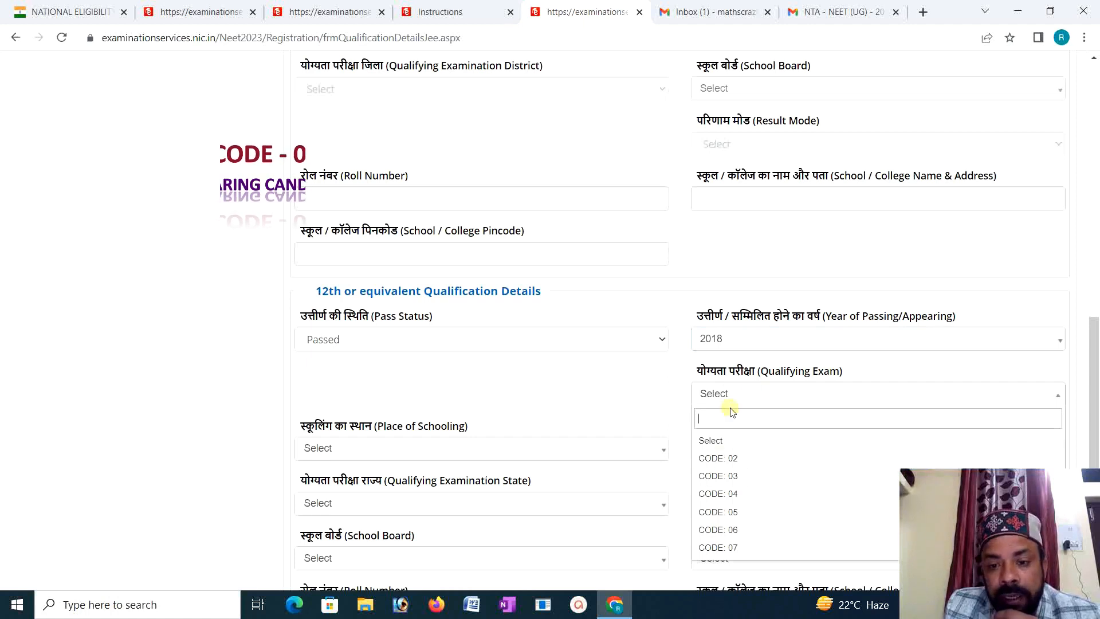
left_click(735, 394)
left_click(734, 395)
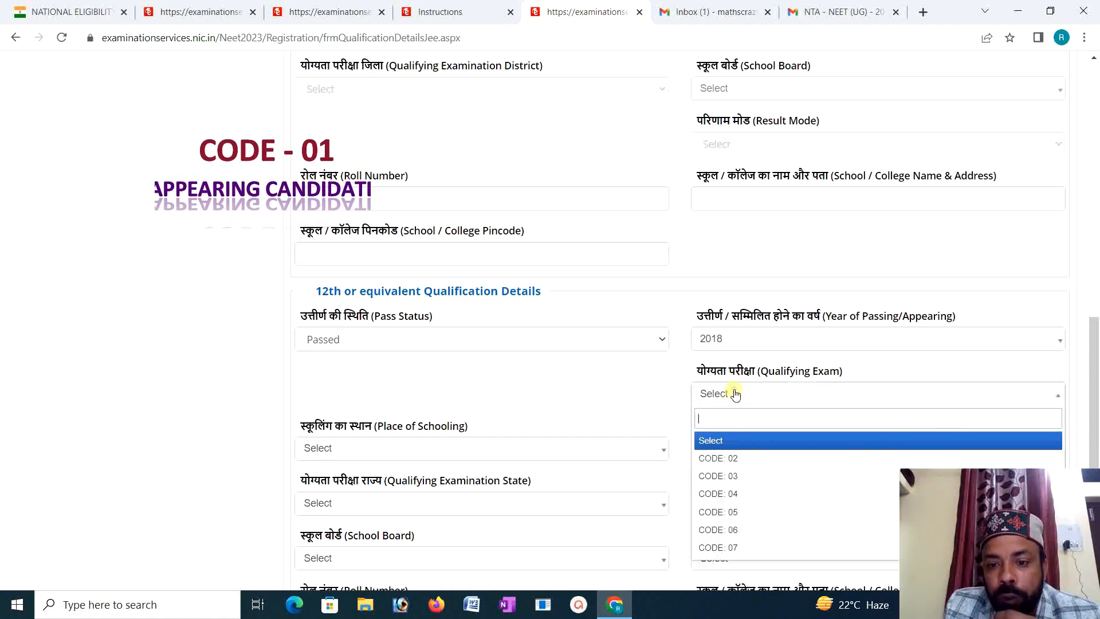
- Set the 12th qualification's pass status to Appearing, year to 2023 and qualifying exam to CODE: 01
left_click(475, 338)
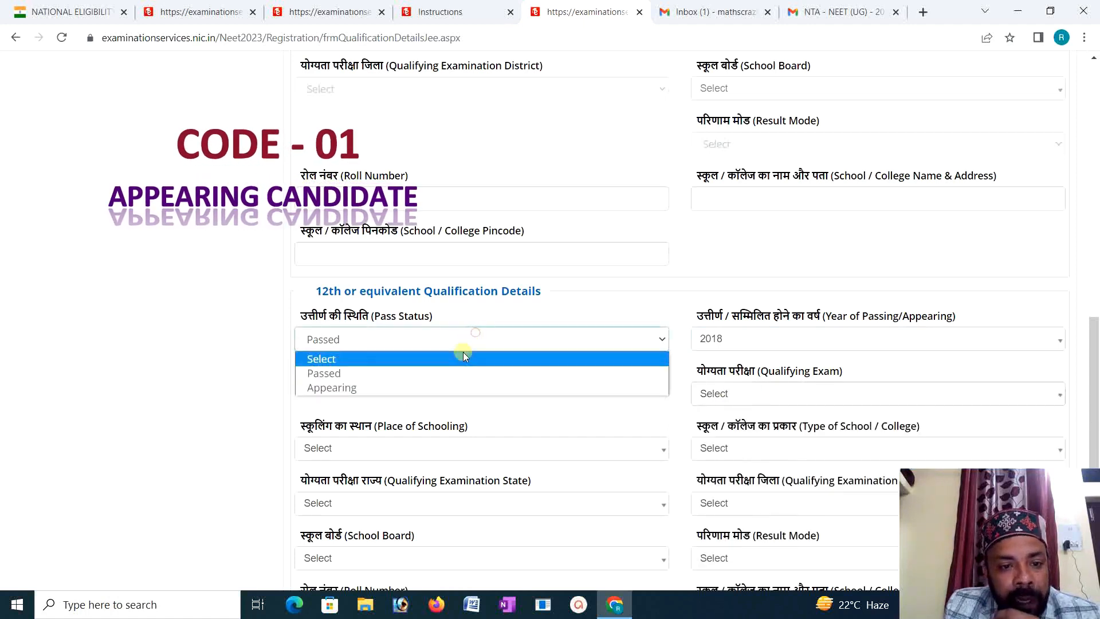
left_click(437, 388)
left_click(736, 347)
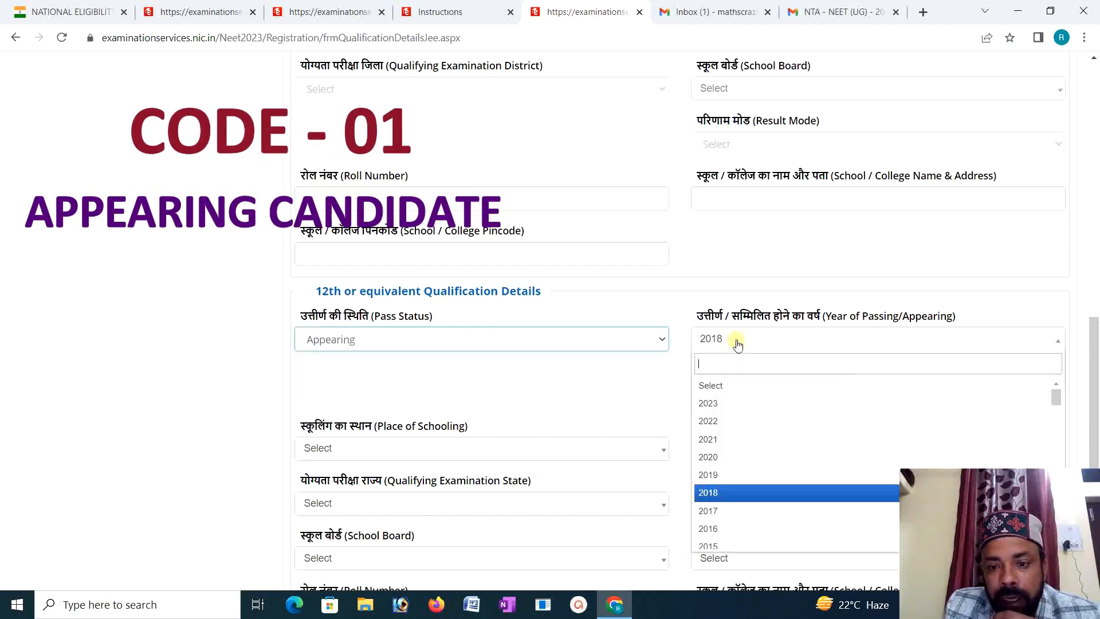
left_click(736, 340)
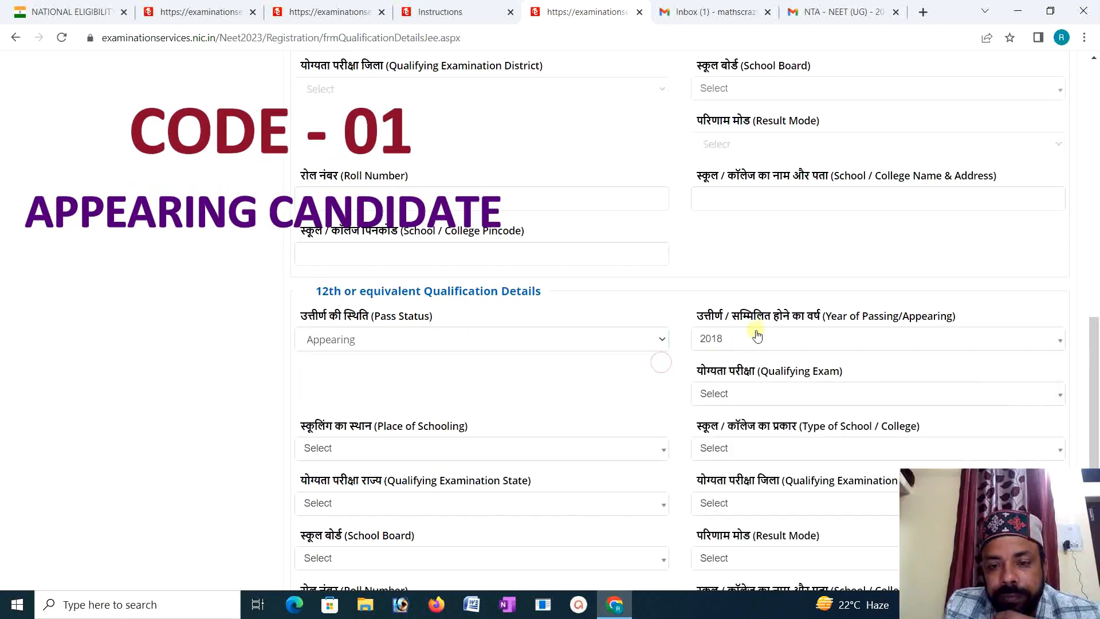
left_click(725, 395)
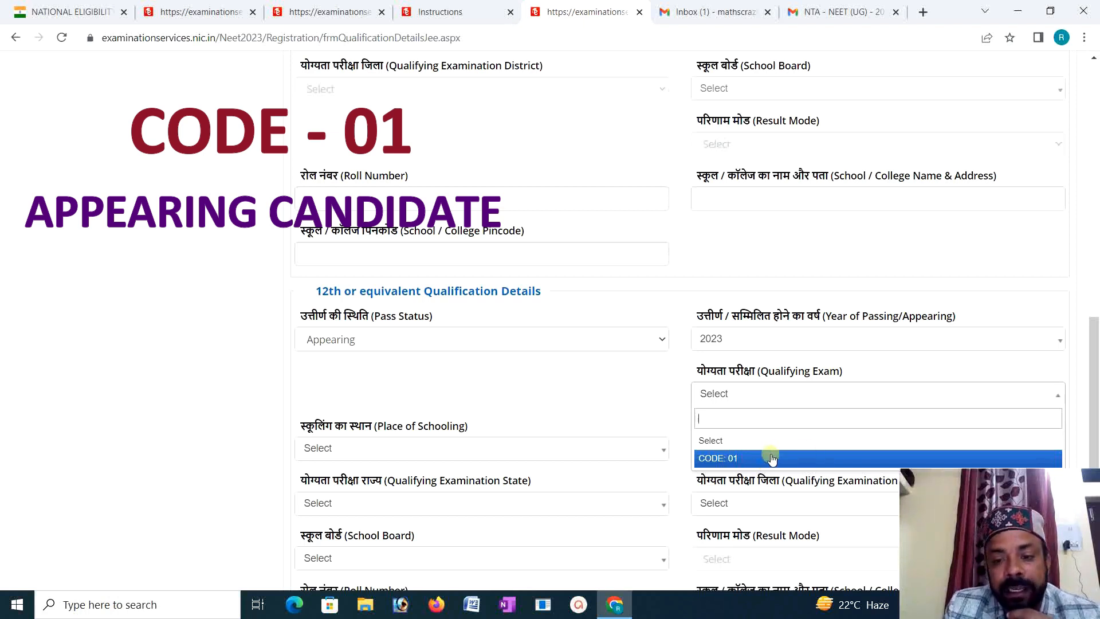
left_click(767, 457)
- Set the 12th qualification's pass status to Passed and its year of passing to 2017
left_click(496, 339)
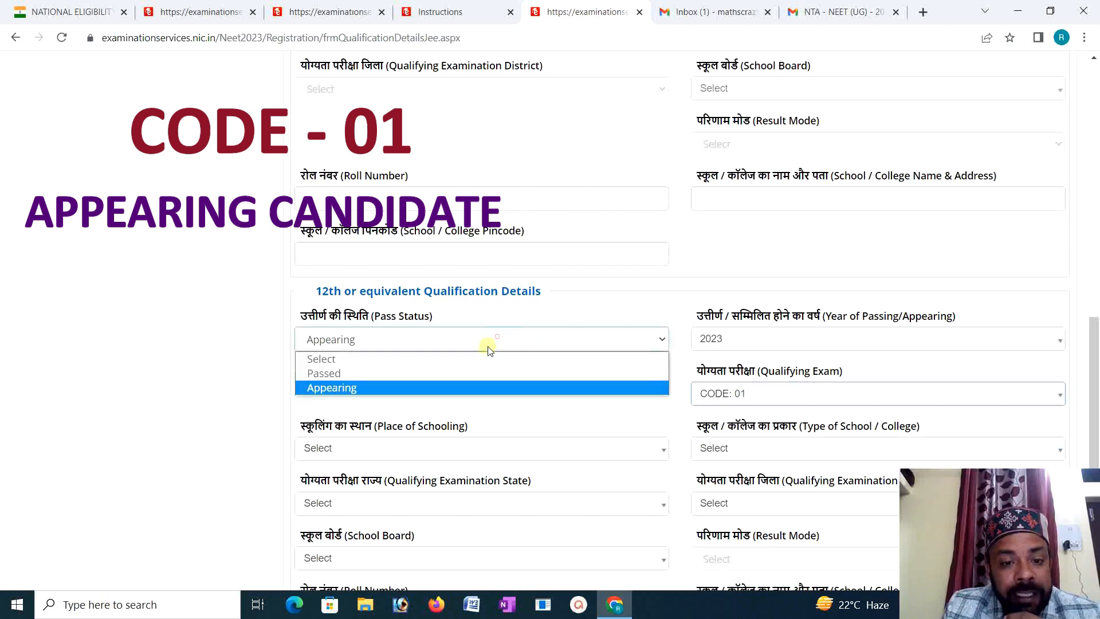
left_click(409, 378)
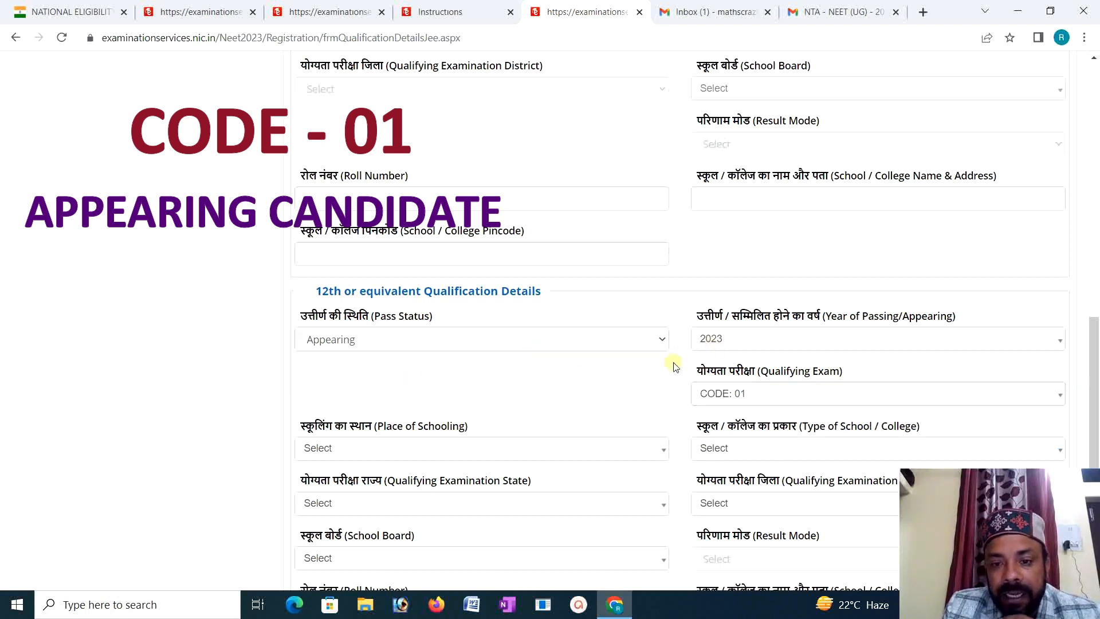
left_click(663, 339)
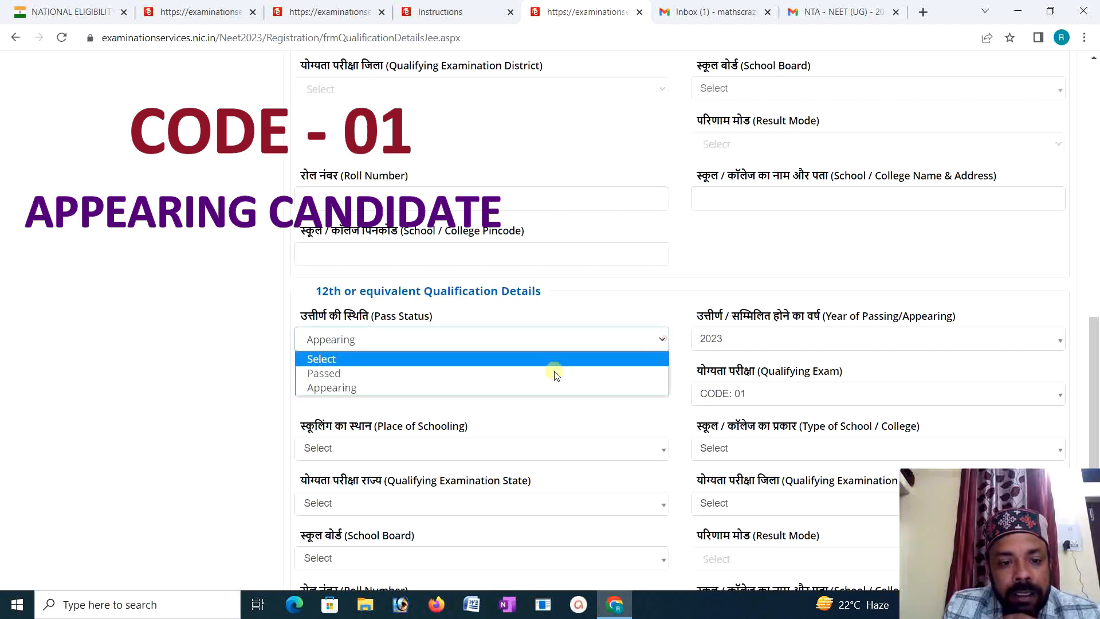
left_click(484, 373)
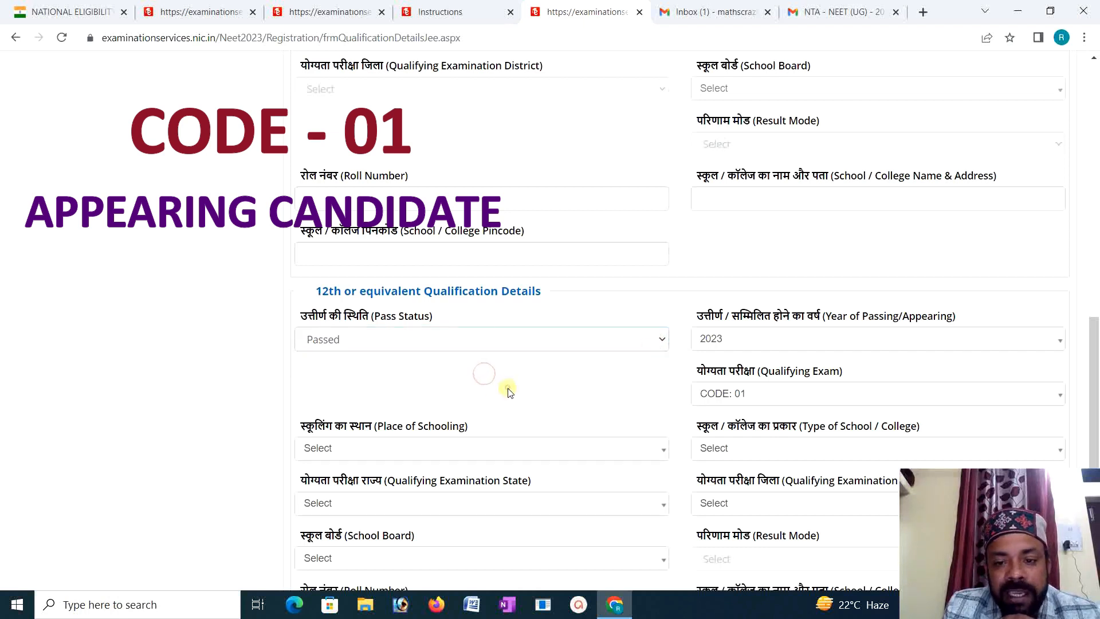
left_click(719, 342)
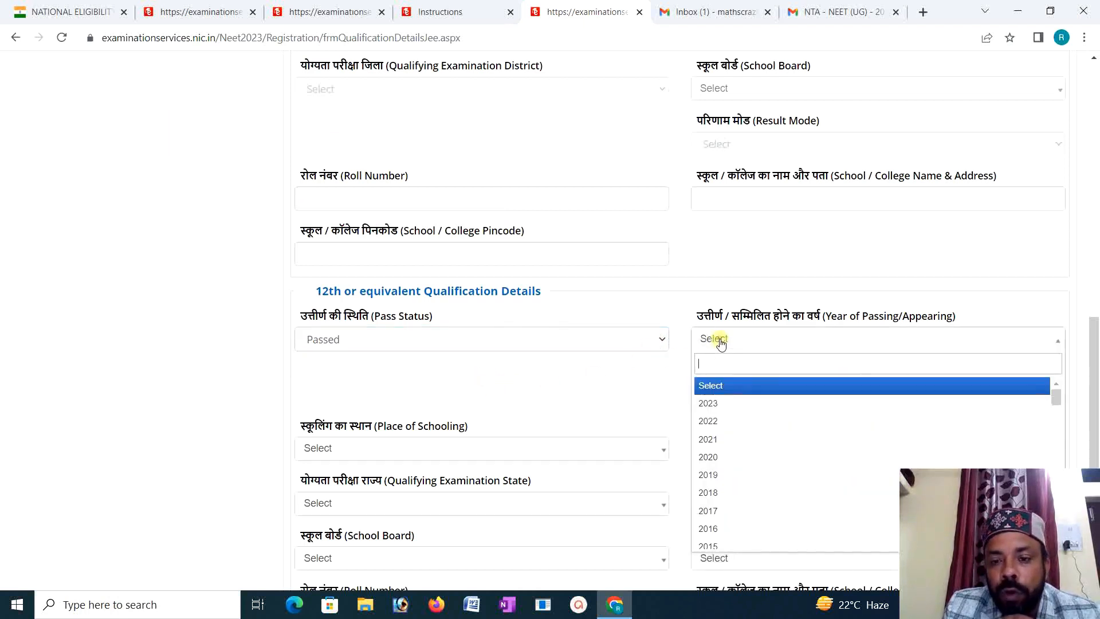
scroll(716, 487, "down", 2)
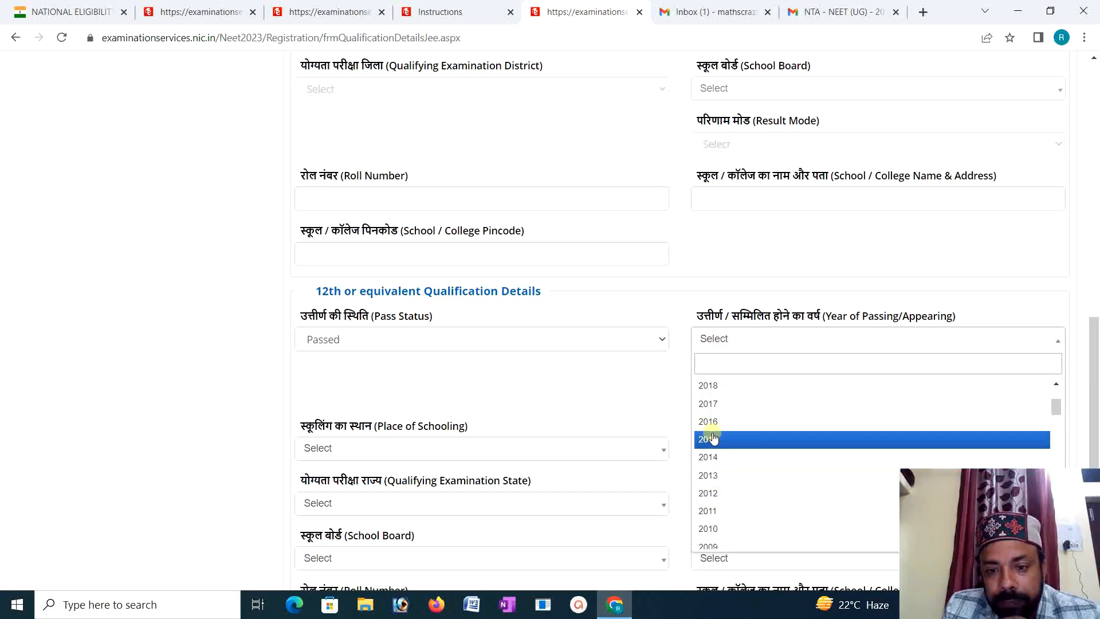
left_click(721, 403)
- Set the qualifying exam for the 12th qualification to CODE: 03
left_click(727, 395)
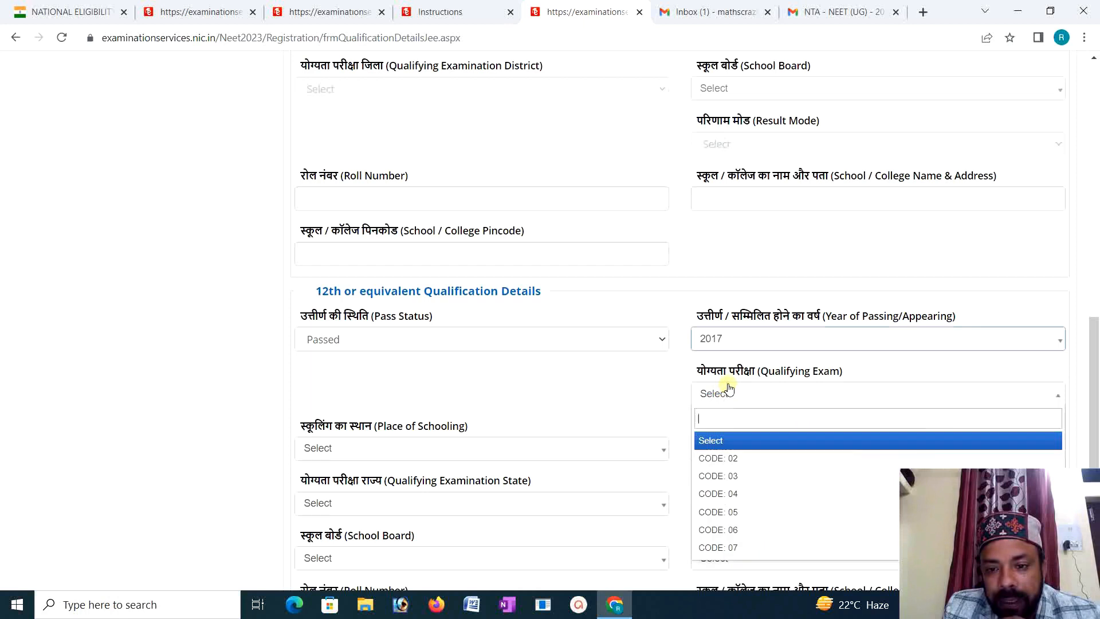
left_click(735, 470)
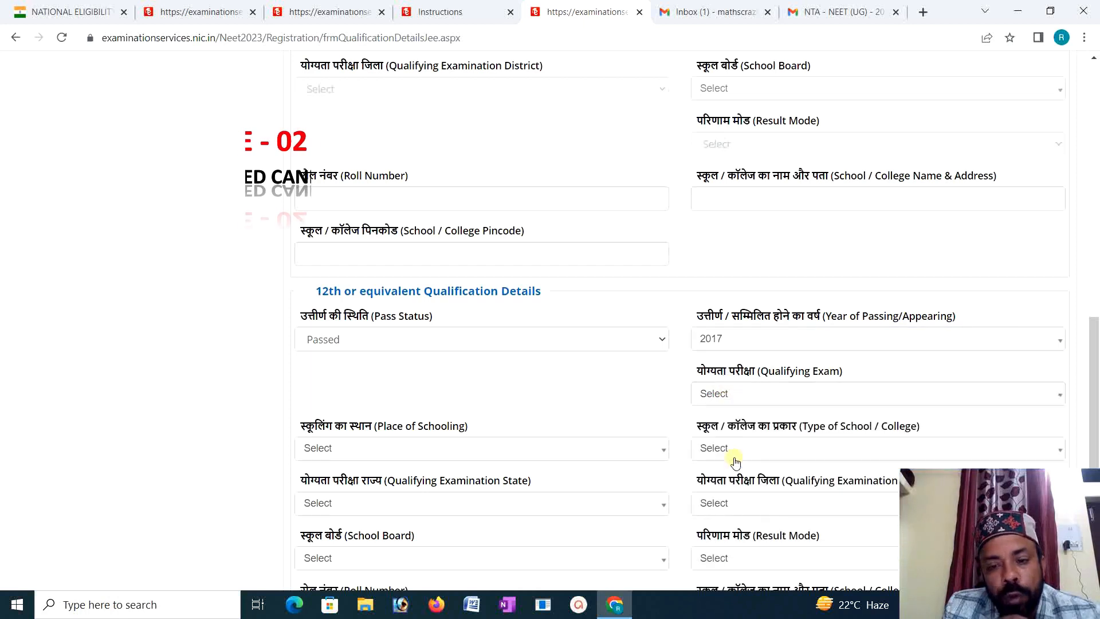
left_click(740, 394)
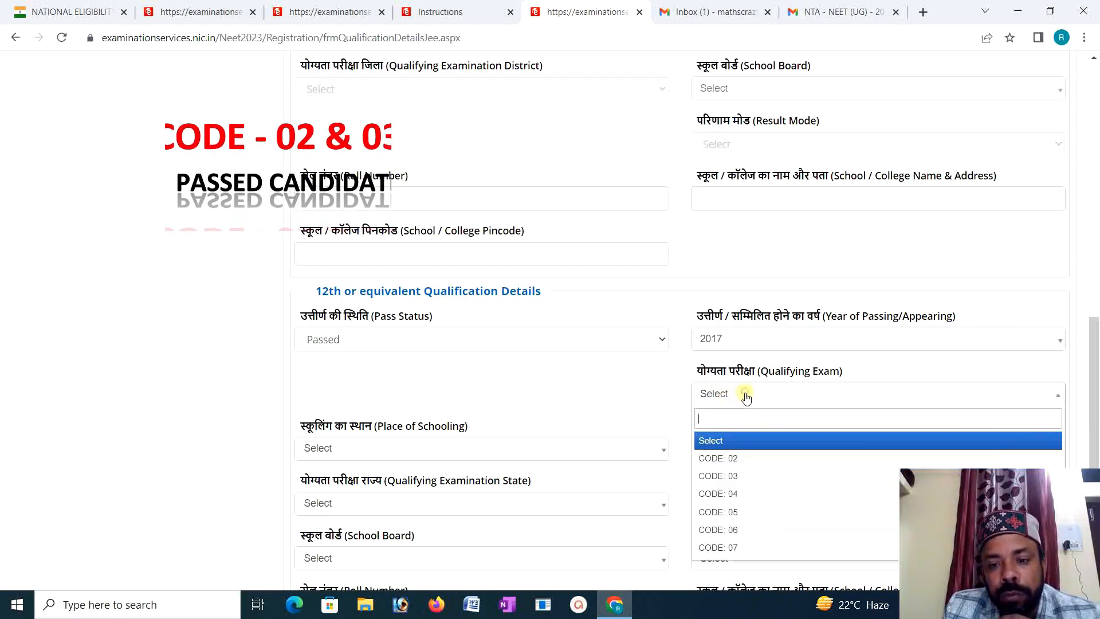
left_click(736, 477)
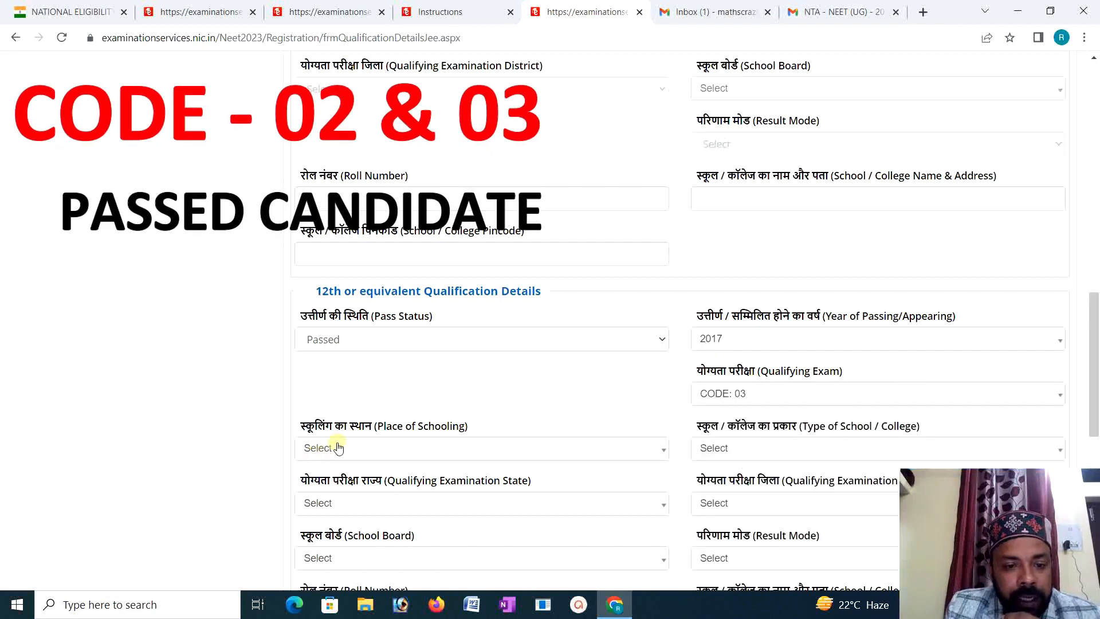
scroll(337, 447, "down", 3)
left_click(382, 304)
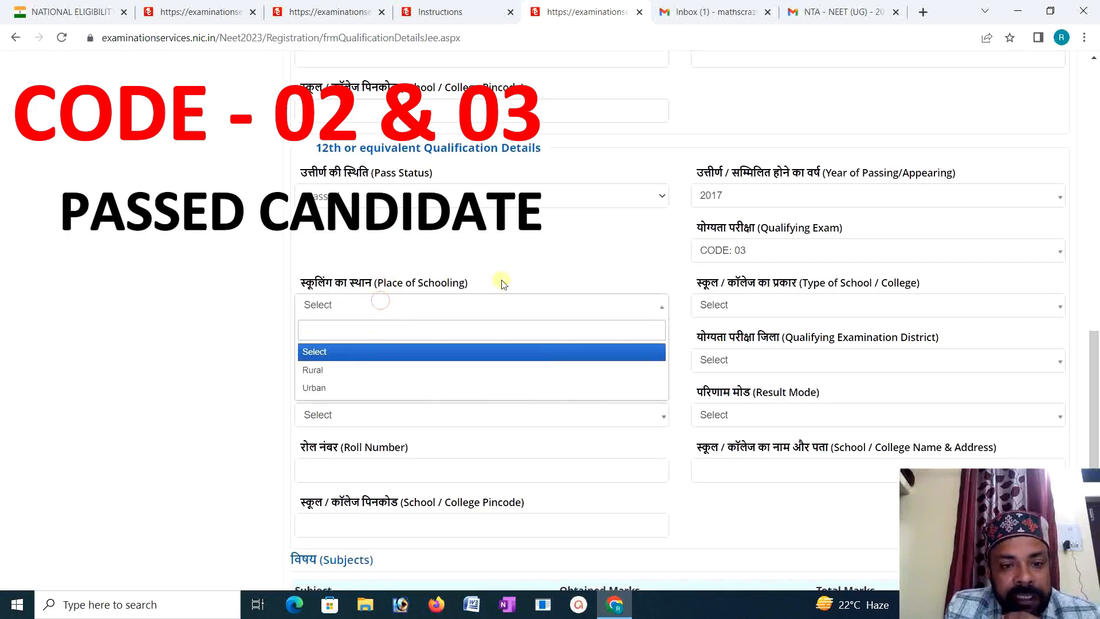
left_click(724, 258)
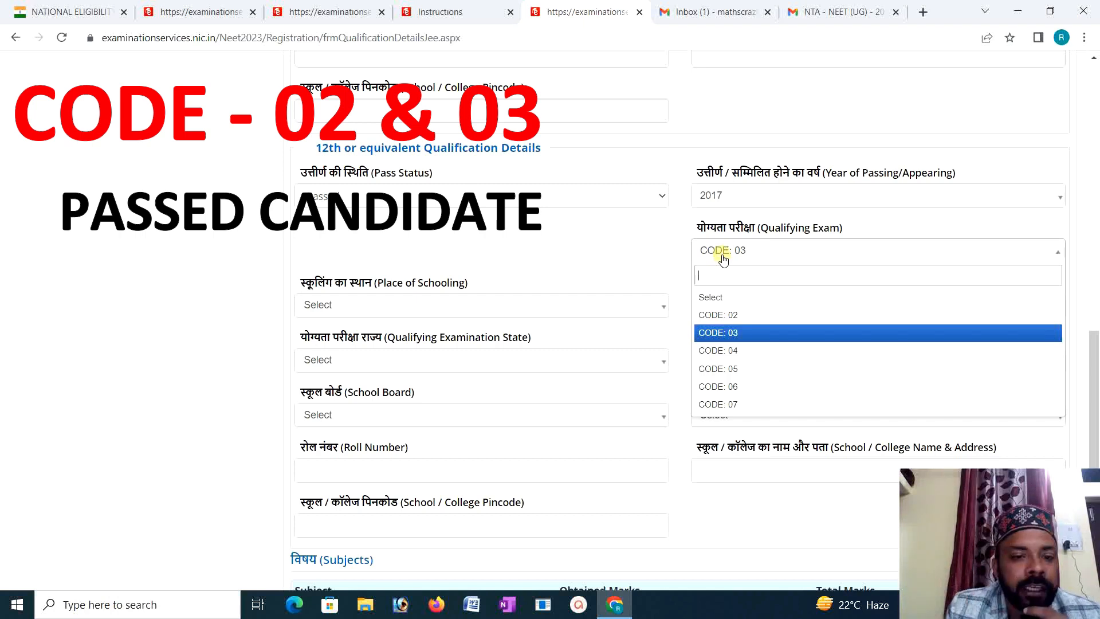
- Set the 12th qualification's place of schooling to Urban and its school type to Private Unaided
left_click(350, 308)
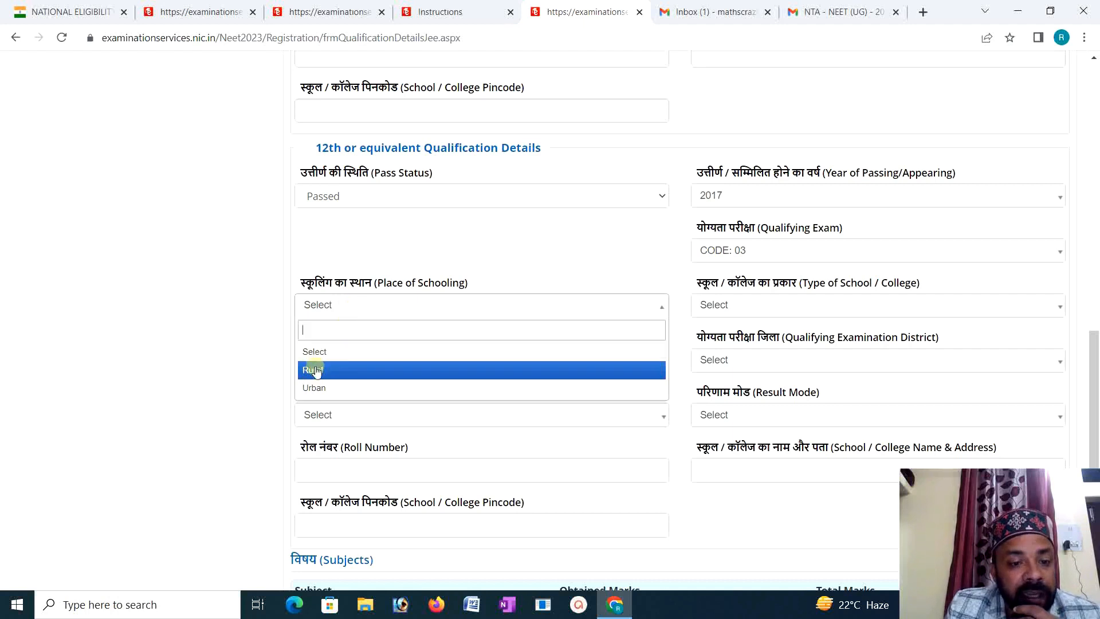
left_click(317, 388)
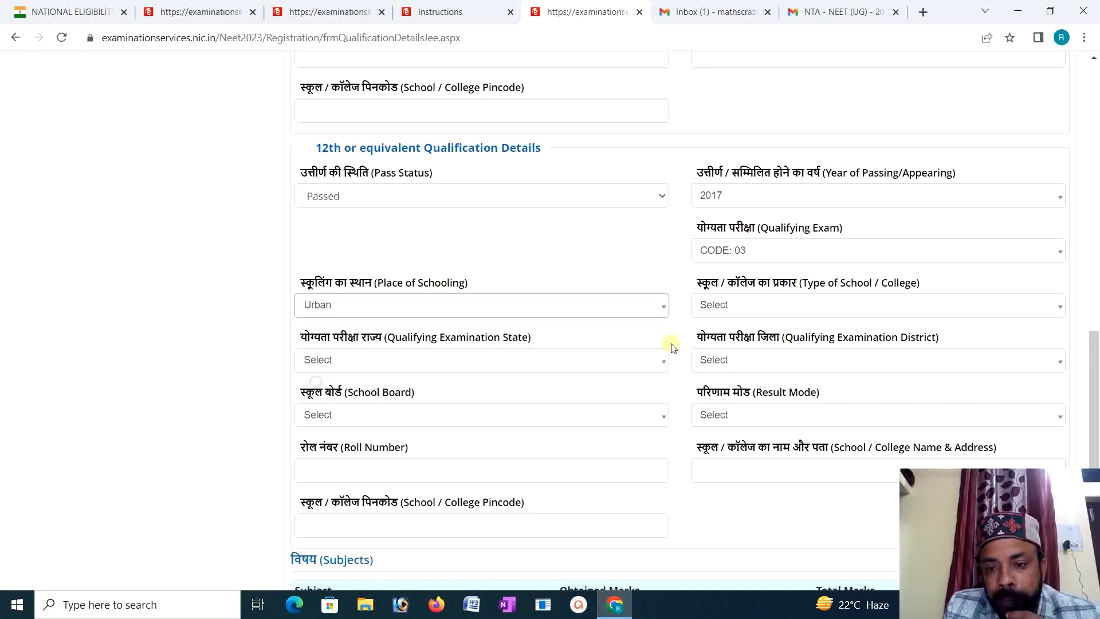
left_click(725, 310)
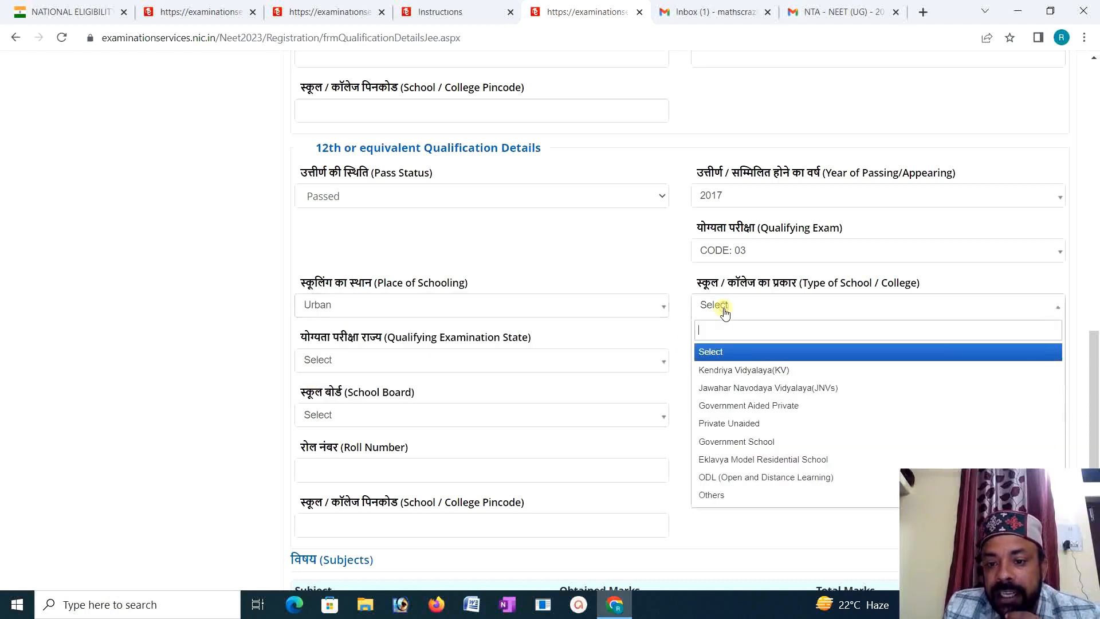
left_click(727, 423)
- Set the 12th qualifying examination state to HIMACHAL PRADESH and its district to UNA
left_click(355, 359)
left_click(356, 358)
left_click(342, 365)
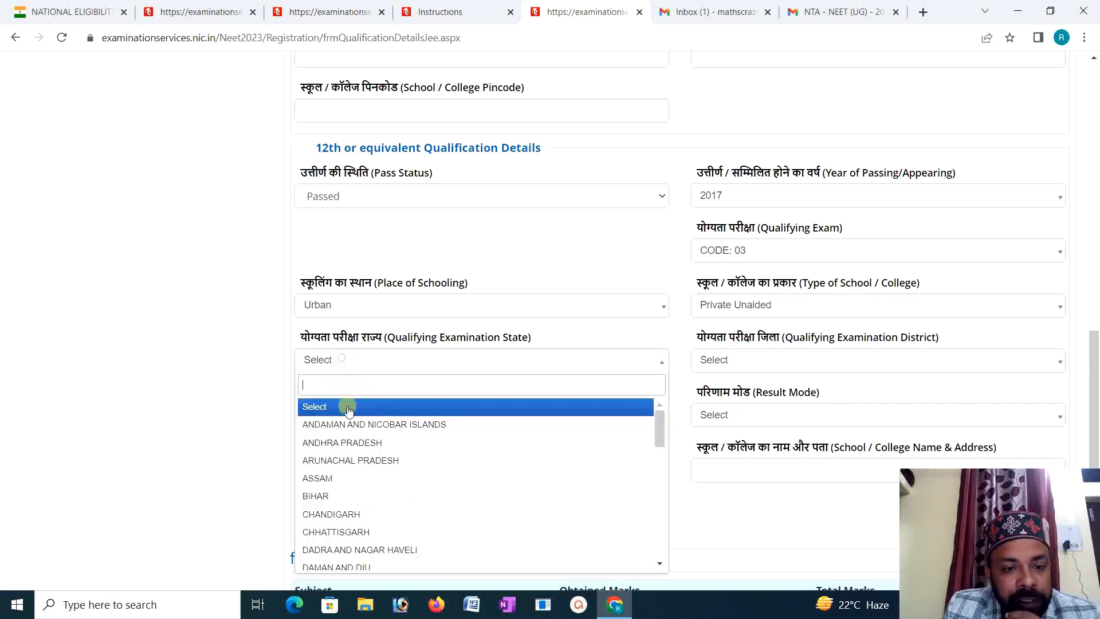
scroll(344, 436, "down", 3)
left_click(346, 446)
scroll(620, 424, "down", 2)
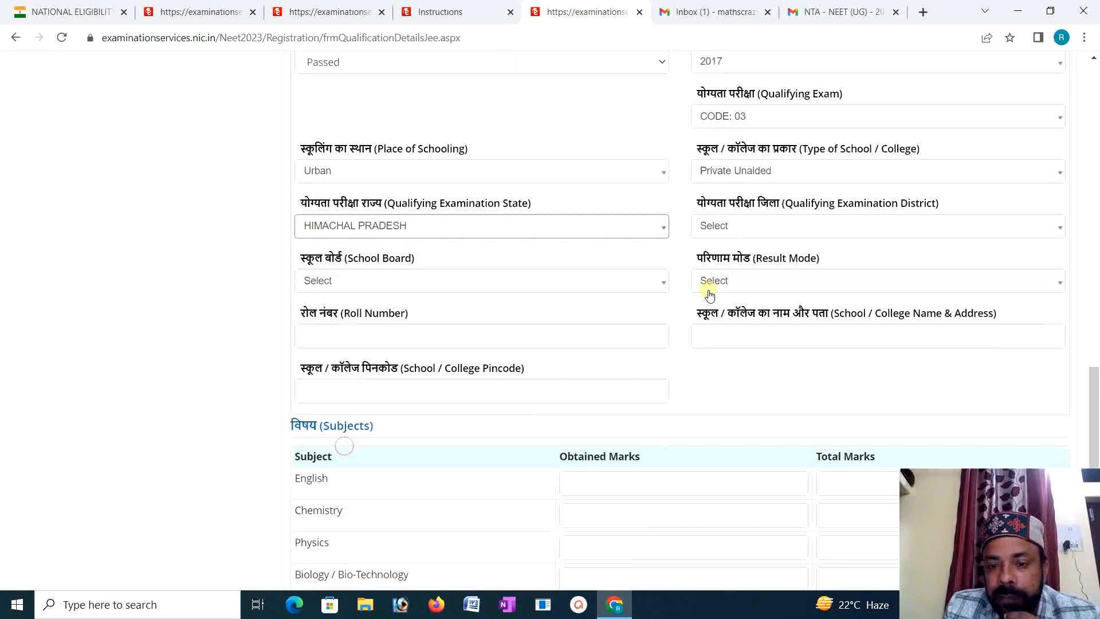
left_click(721, 217)
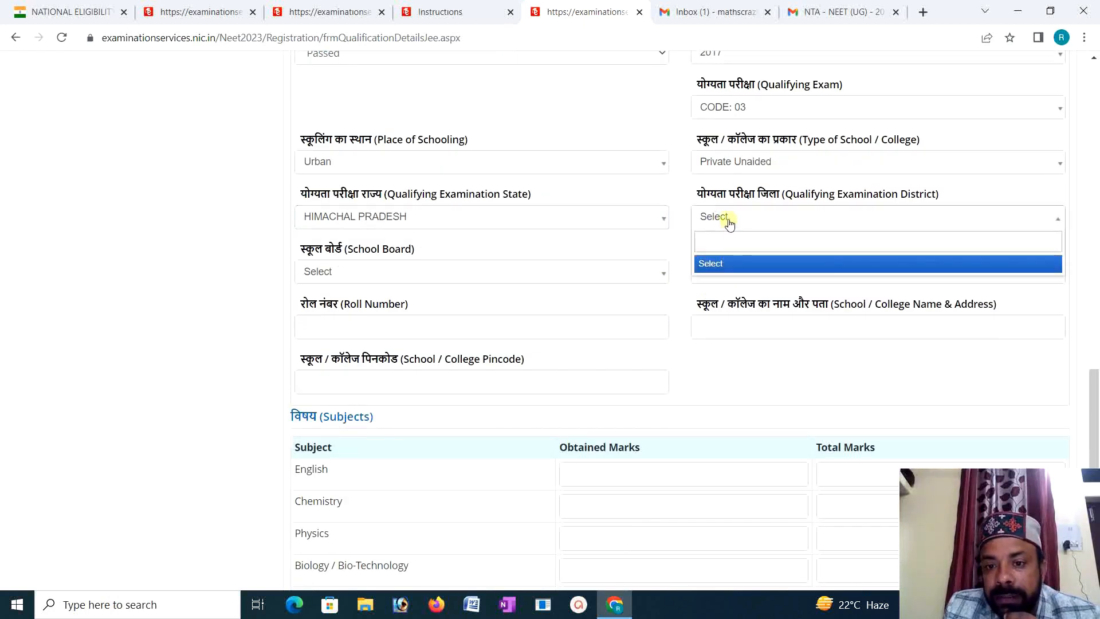
left_click(726, 221)
scroll(726, 229, "up", 2)
left_click(727, 351)
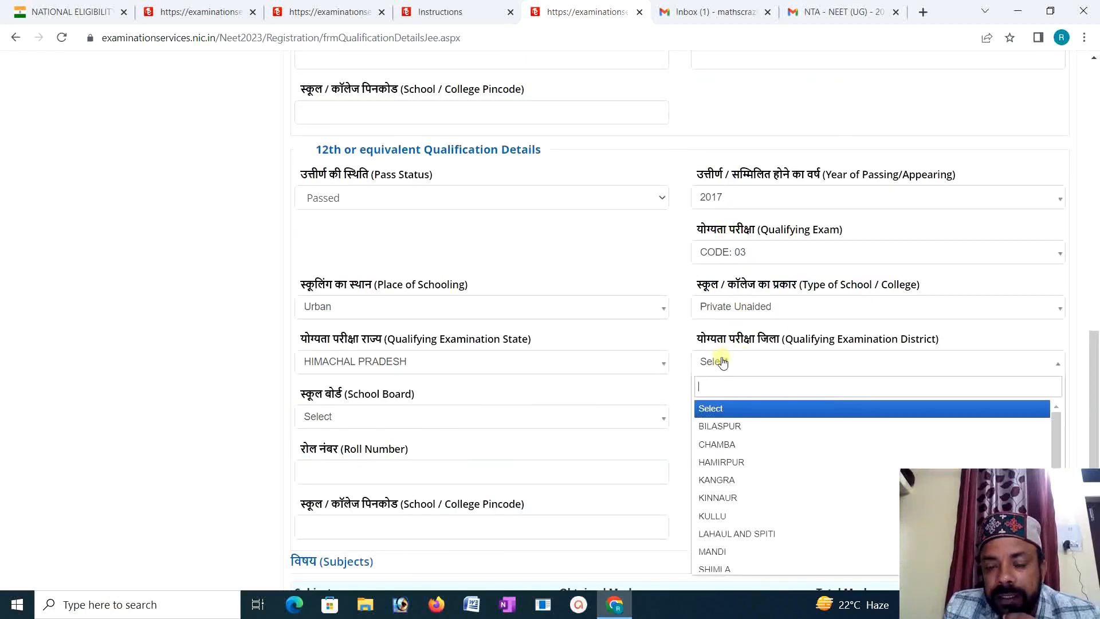
scroll(723, 544, "down", 2)
left_click(723, 563)
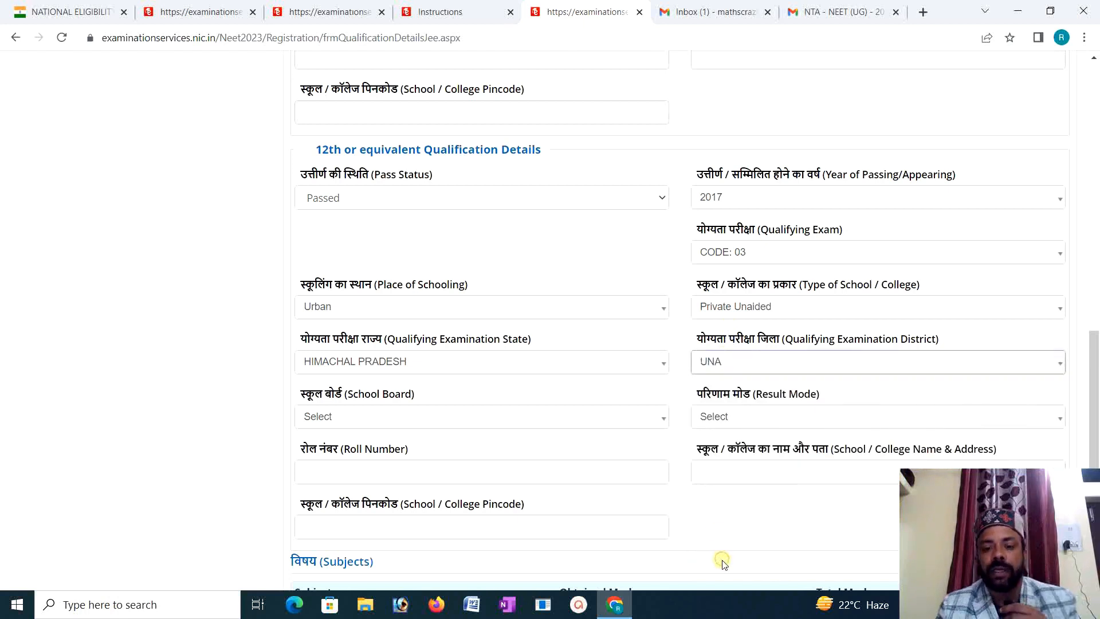
- Set the 12th school board to H P BOARD OF SCHOOL EDUCATION and the result mode to Percentage
left_click(400, 416)
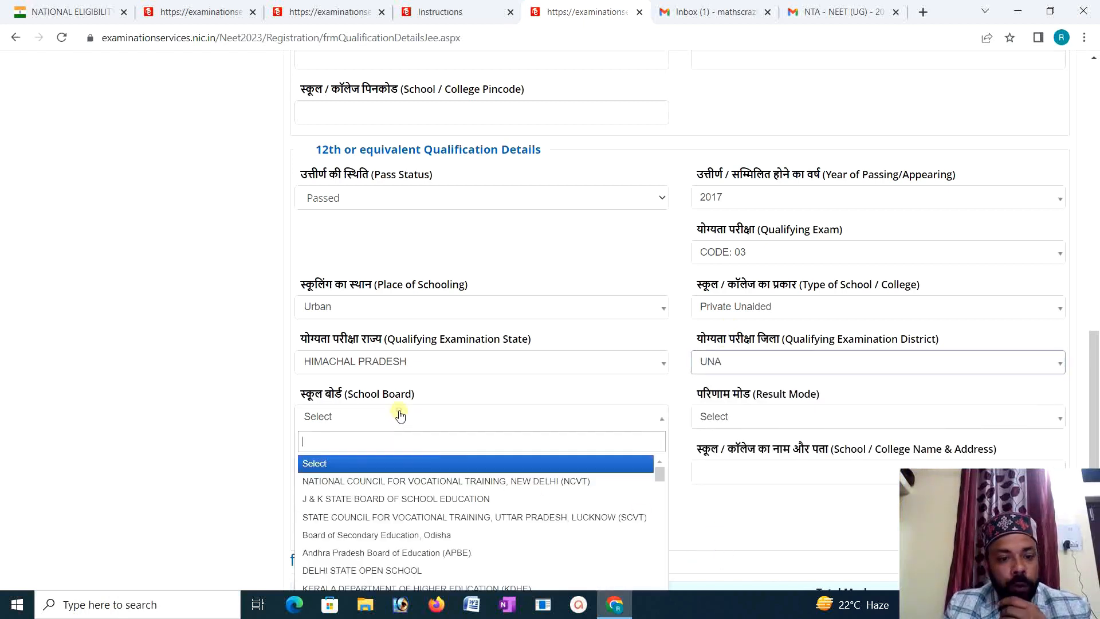
type("H P")
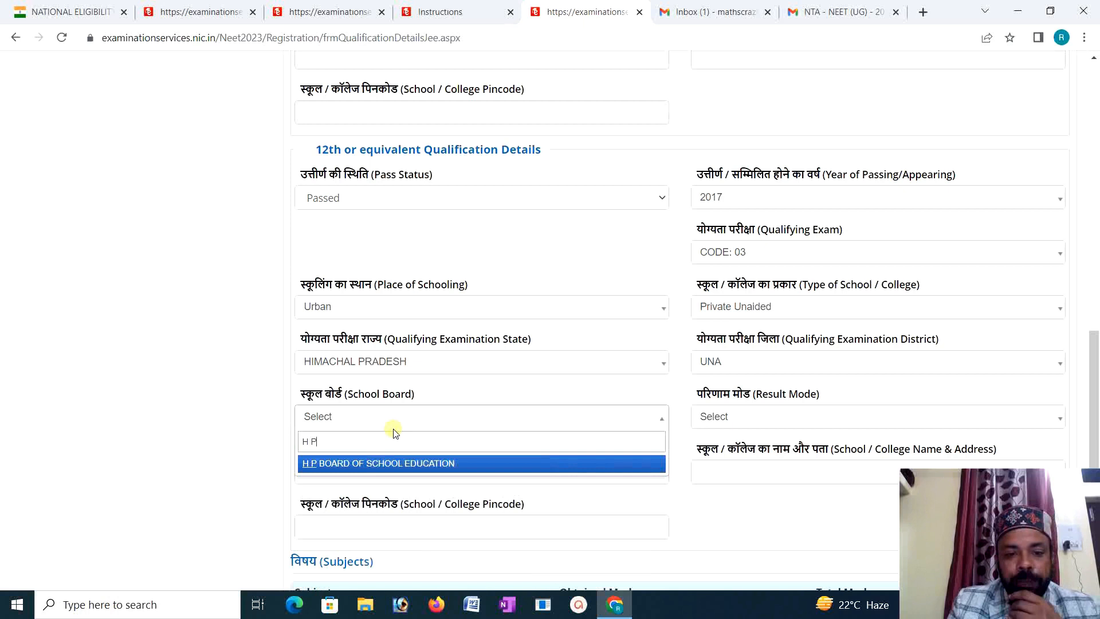
left_click(389, 465)
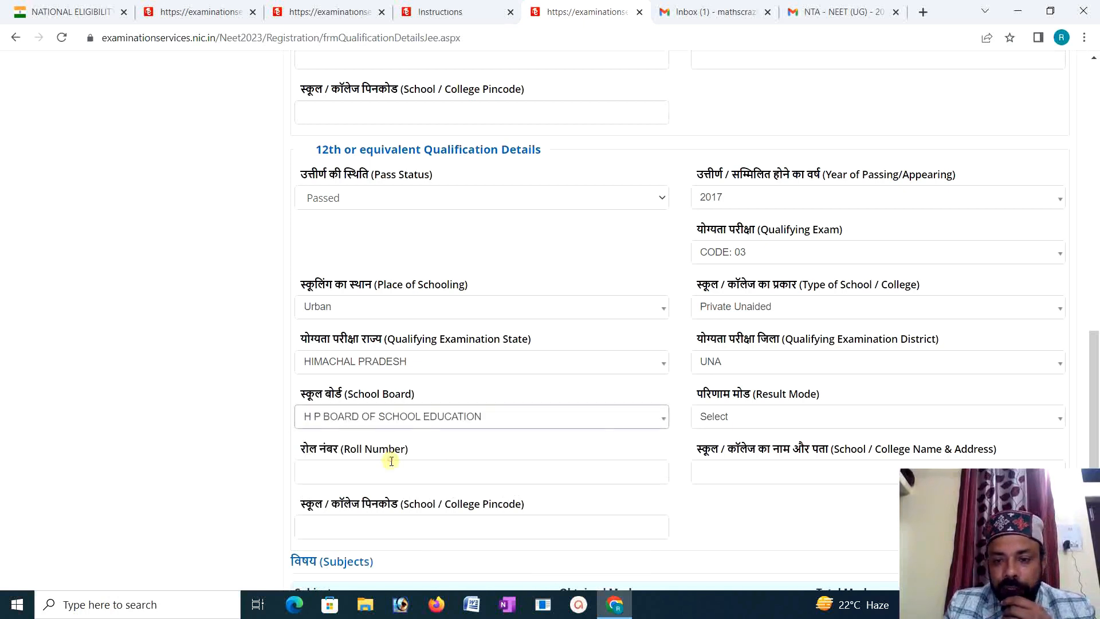
left_click(806, 416)
left_click(737, 480)
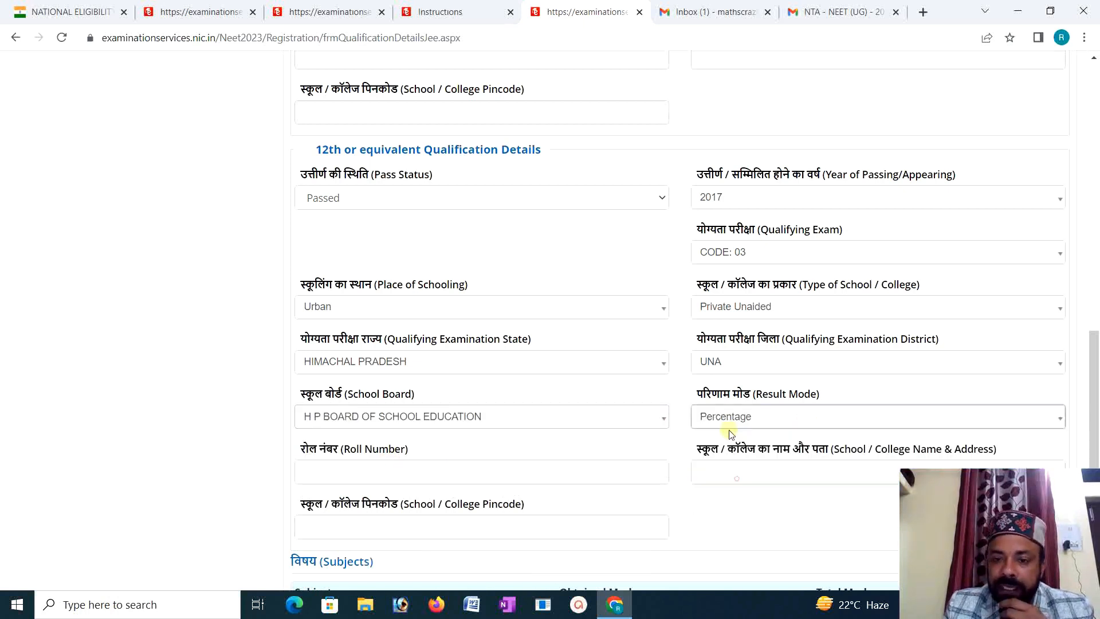
- Enter 400 total marks and 280 obtained marks for the 12th qualification
scroll(372, 375, "down", 3)
scroll(310, 304, "down", 1)
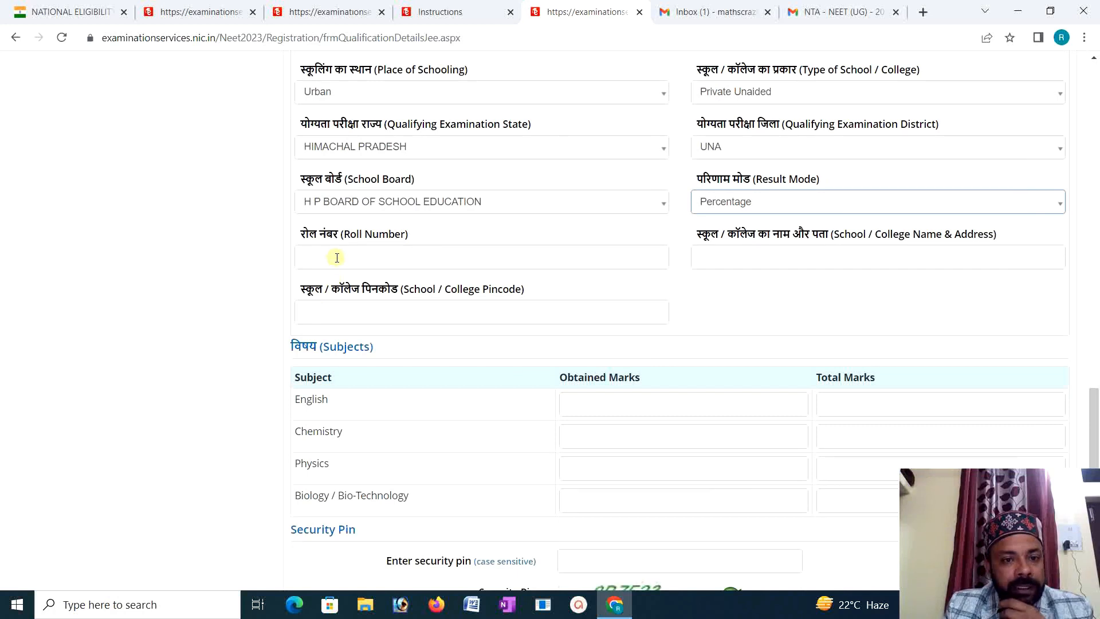
scroll(337, 275, "down", 4)
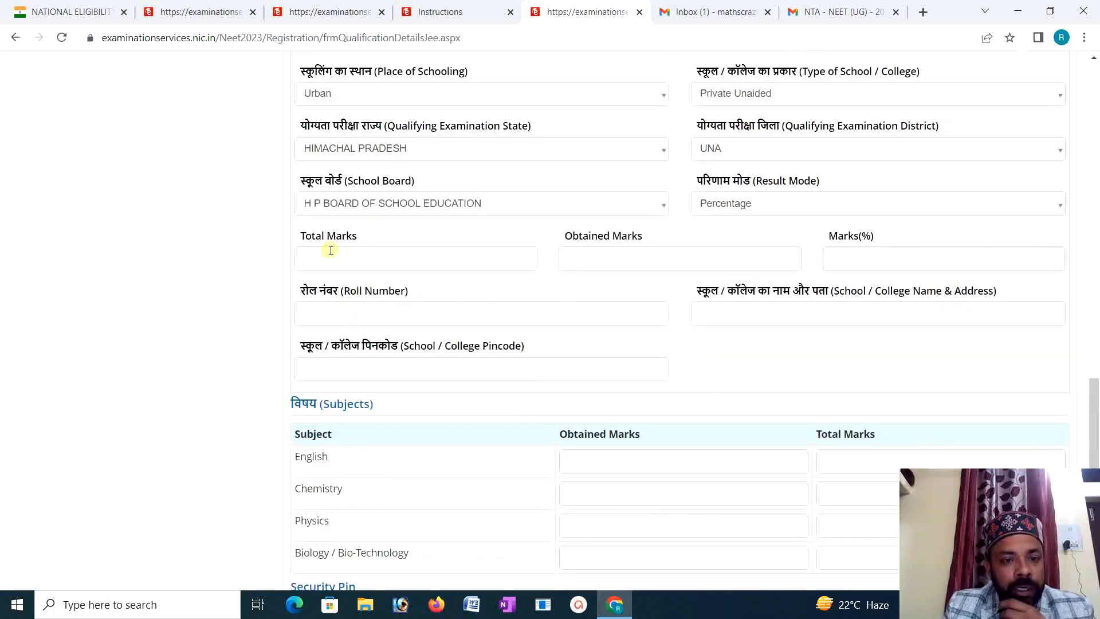
left_click(331, 251)
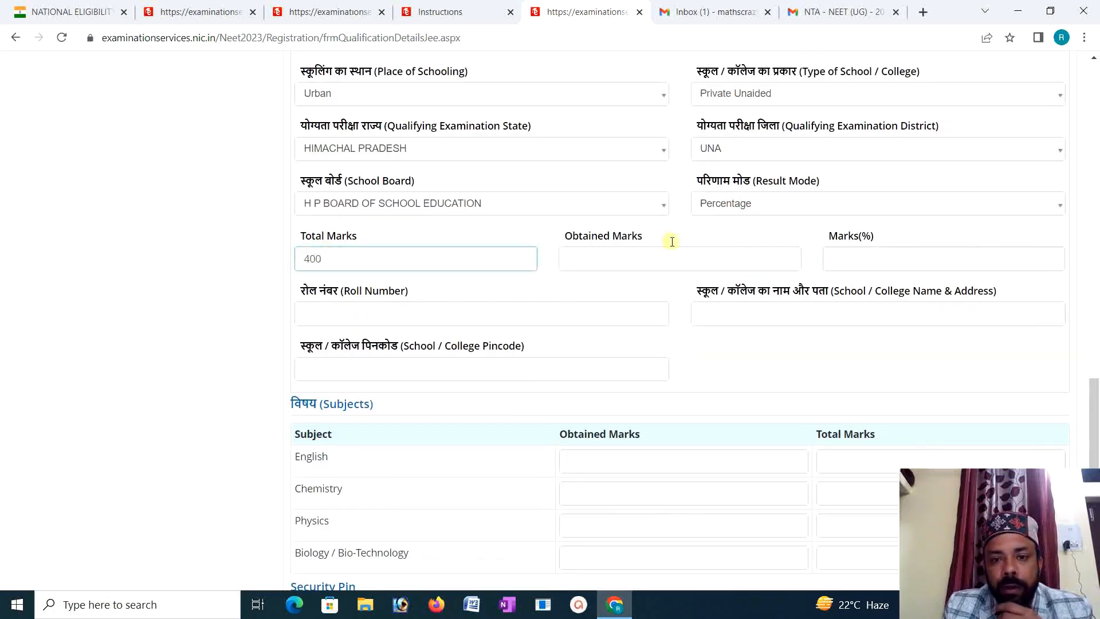
left_click(688, 251)
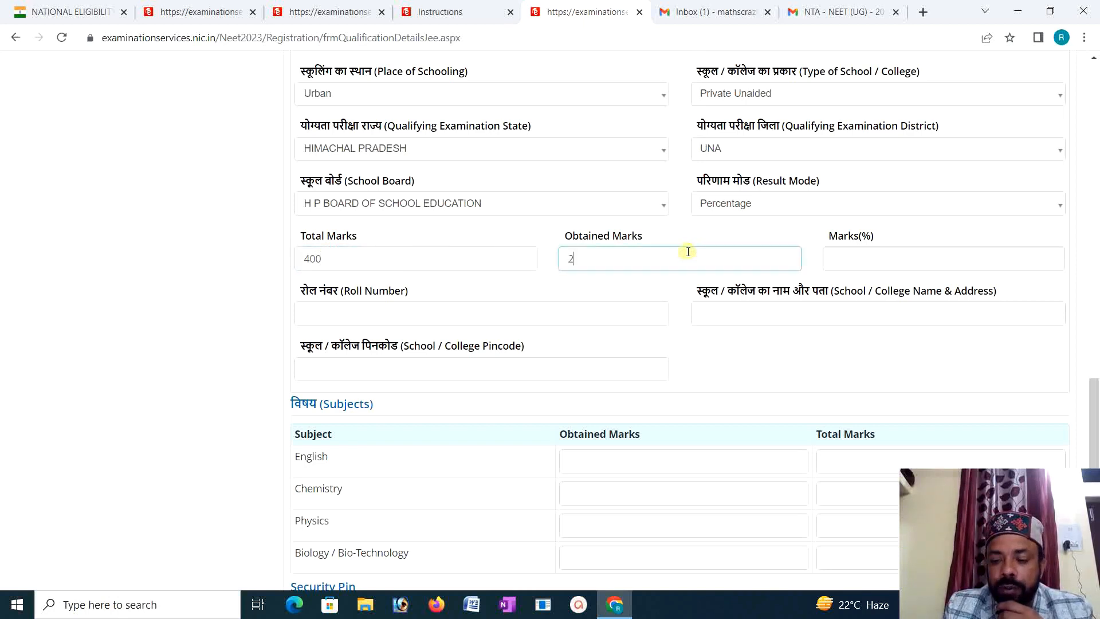
type("80")
left_click(614, 284)
- Fill in the 12th roll number, the school's name and address, and the school's pincode
left_click(404, 305)
type("36524")
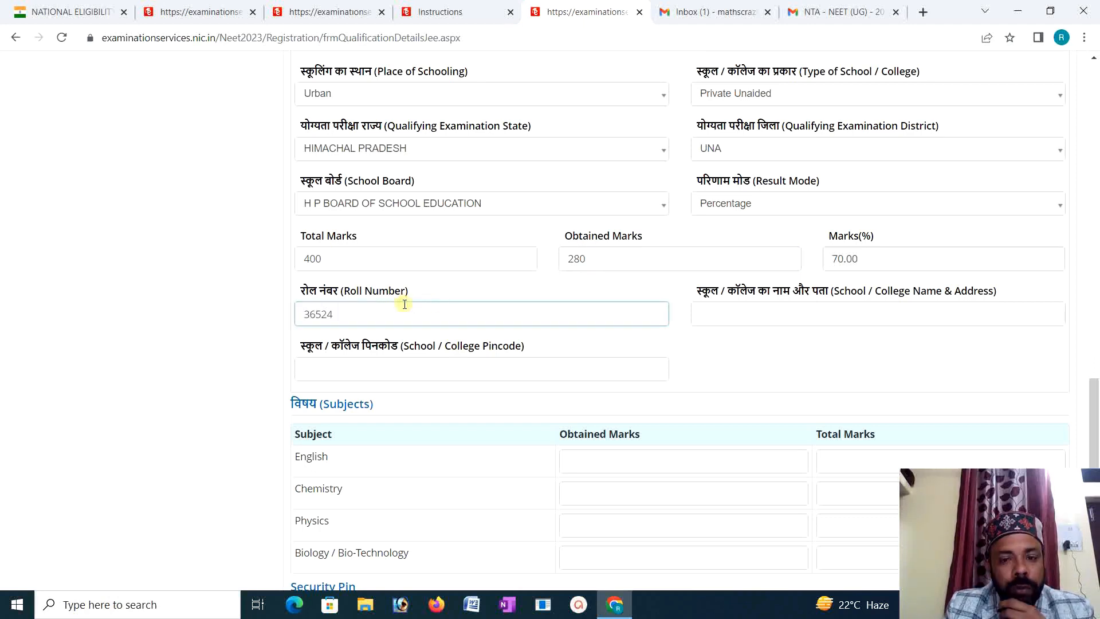
left_click(842, 314)
type("SSRVM, UNA")
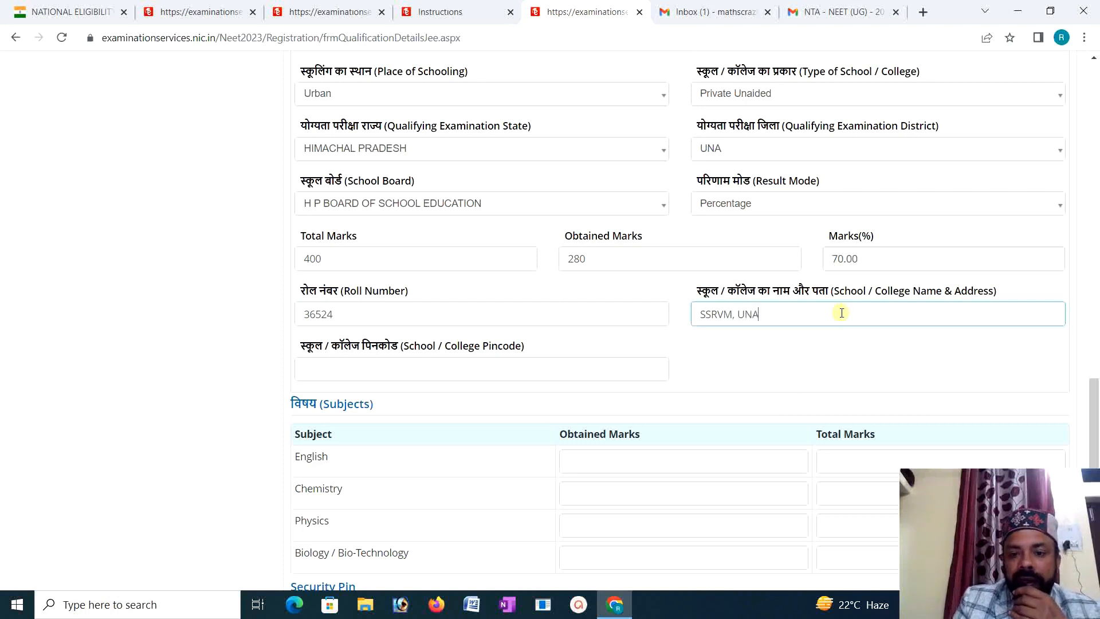
left_click(494, 365)
type("174303")
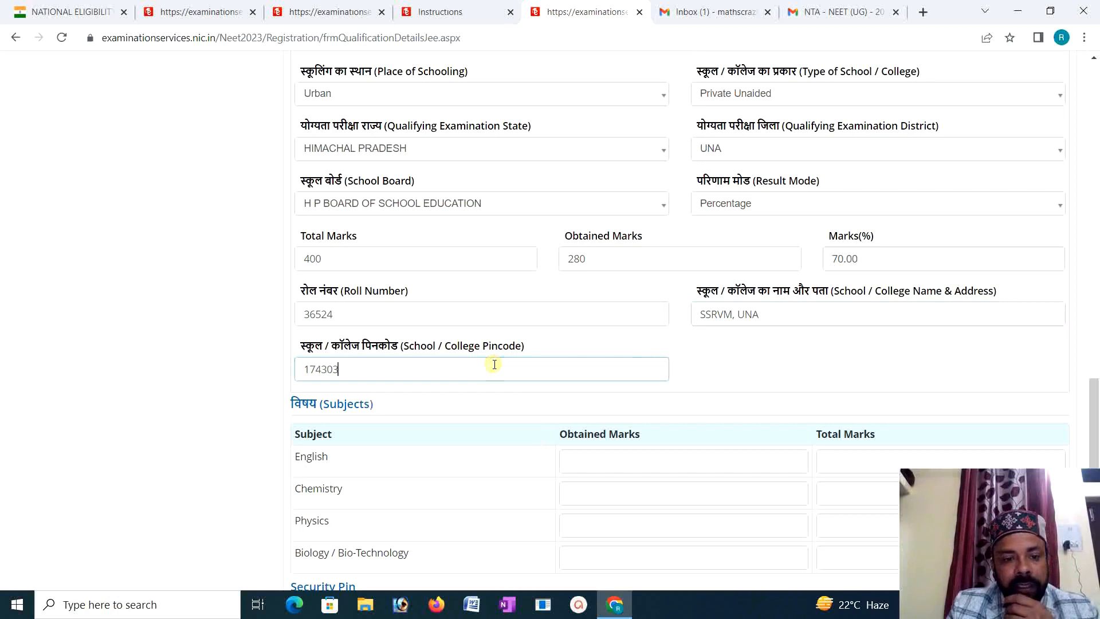
- Enter the 12th subject marks for English as 75 out of 100 and for Chemistry as 72 out of 100
scroll(480, 389, "down", 1)
left_click(590, 392)
type("75")
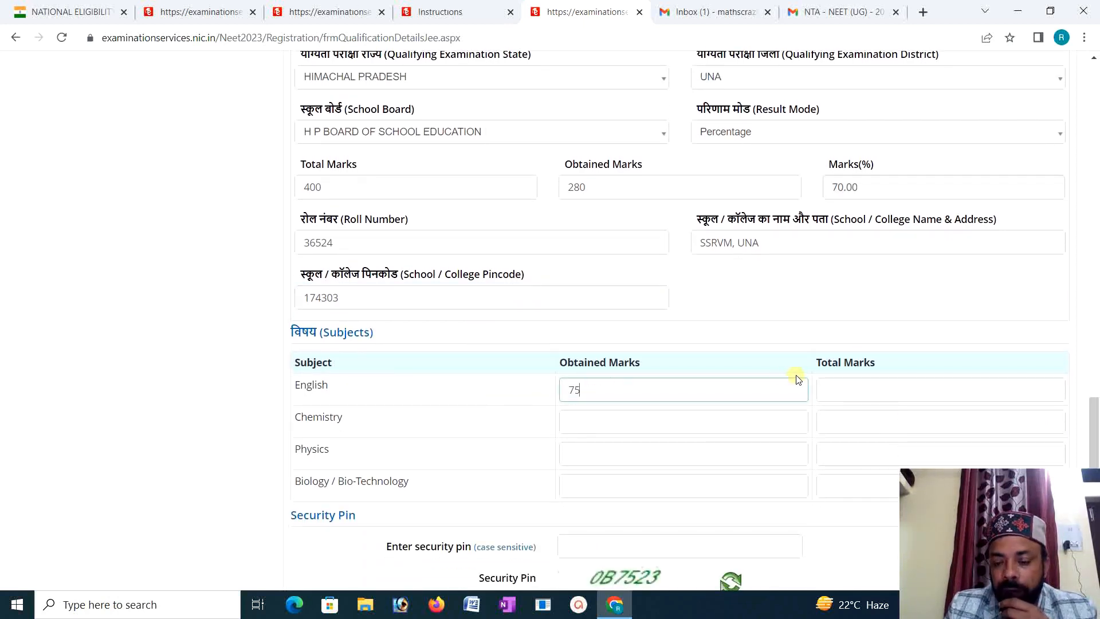
left_click(844, 396)
type("100")
key("Tab")
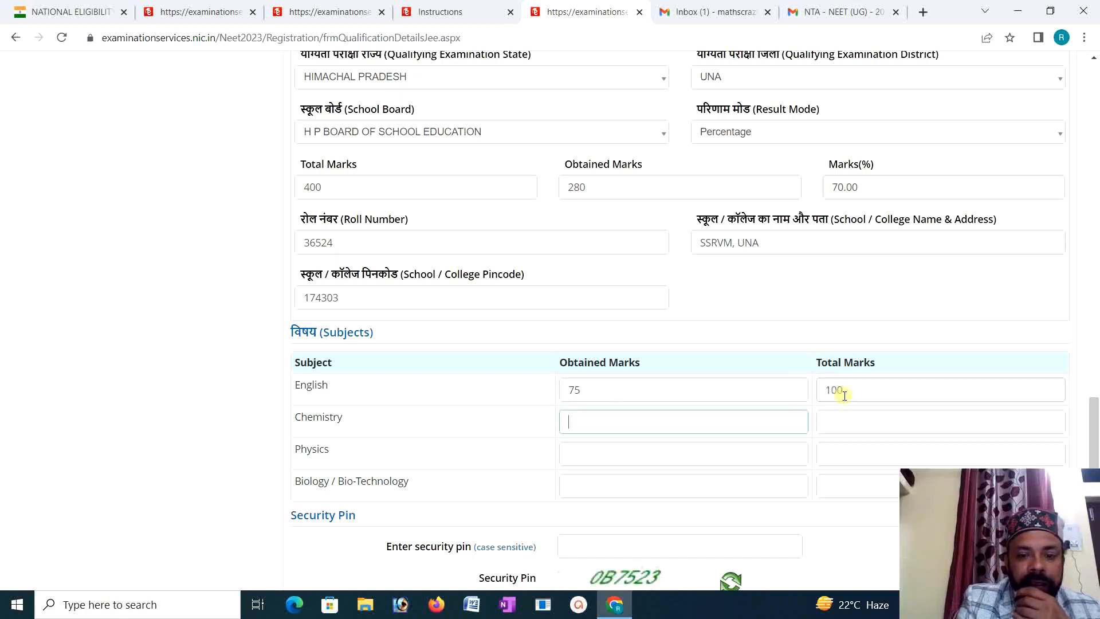
type("72")
key("Tab")
type("100")
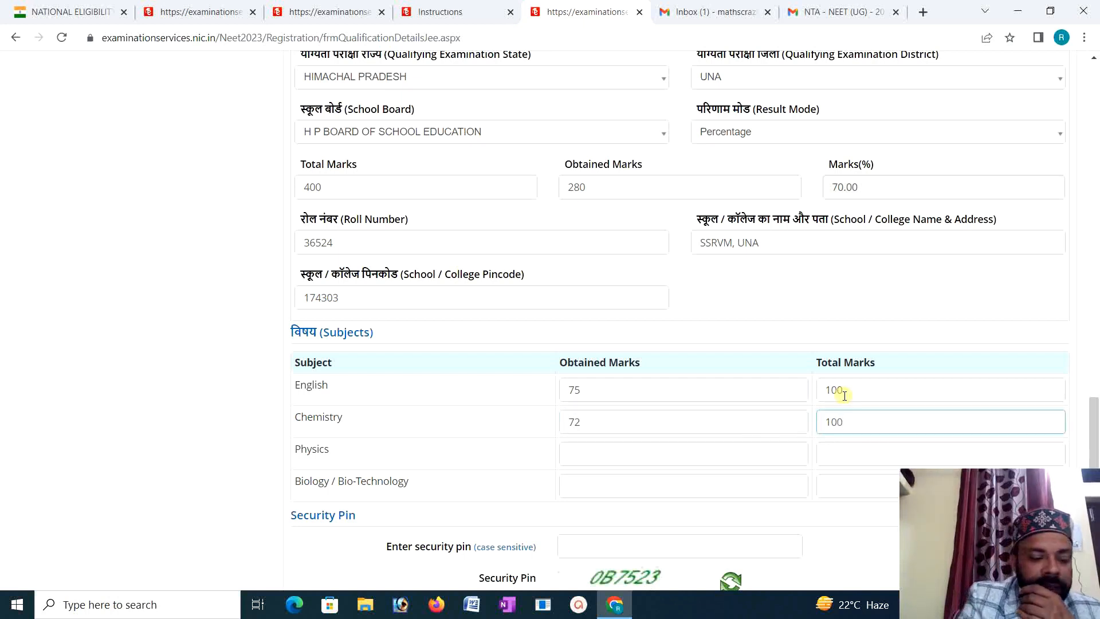
key("Tab")
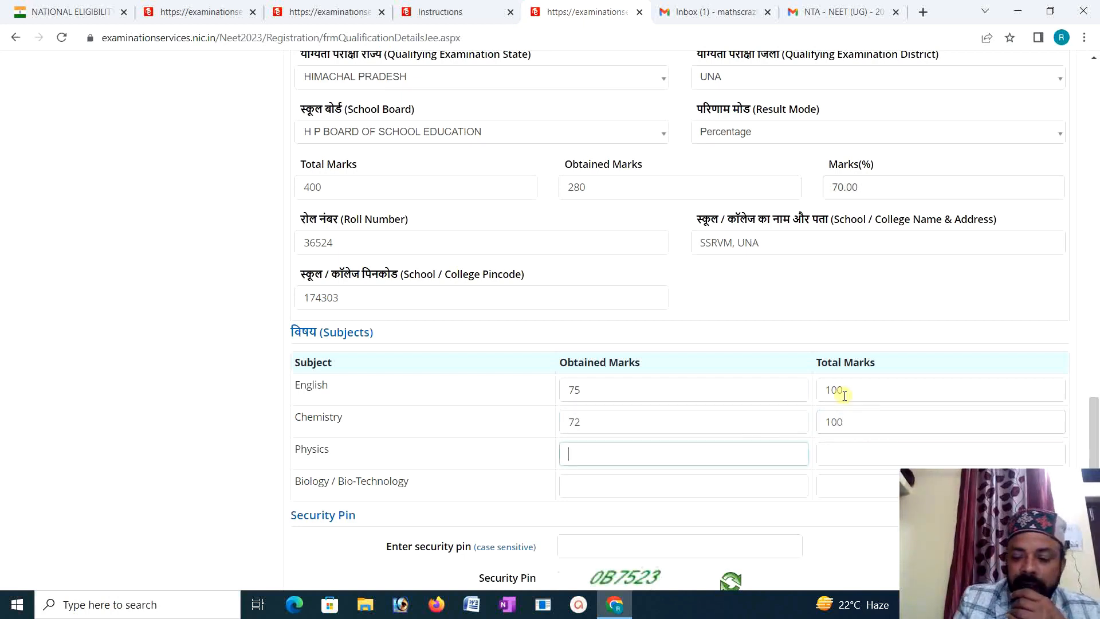
- Enter the 12th subject marks for Physics as 68 out of 100 and for Biology / Bio-Technology as 65 out of 100
type("68")
key("Tab")
type("100")
key("Tab")
type("65")
key("Tab")
type("100")
- Enter the displayed security pin, then save and confirm submission of the Qualification Details section
scroll(548, 466, "down", 3)
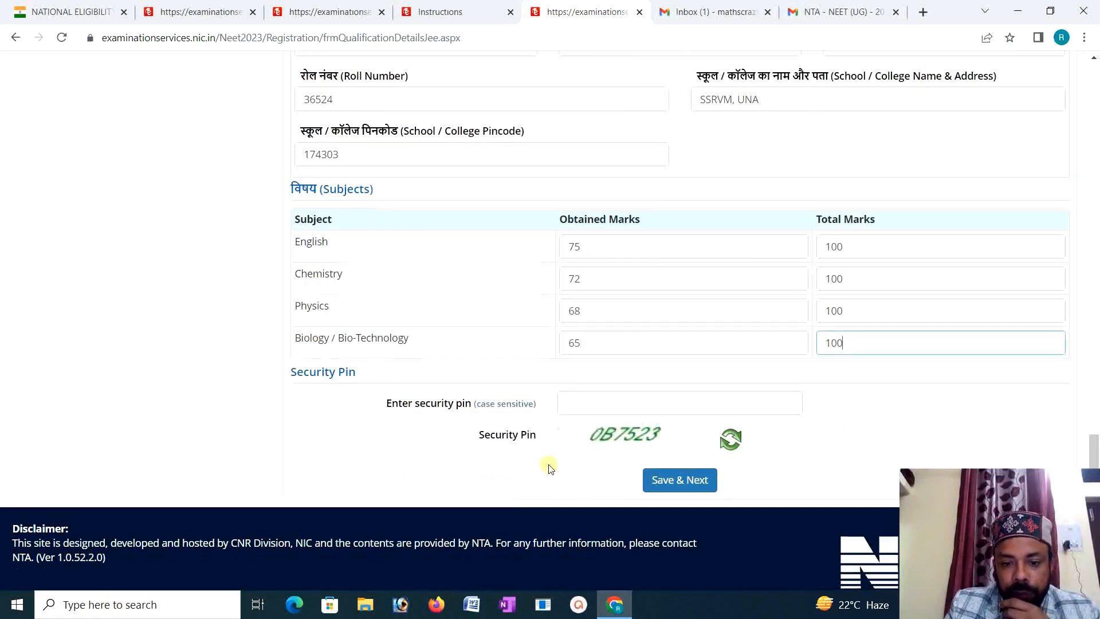
left_click(599, 406)
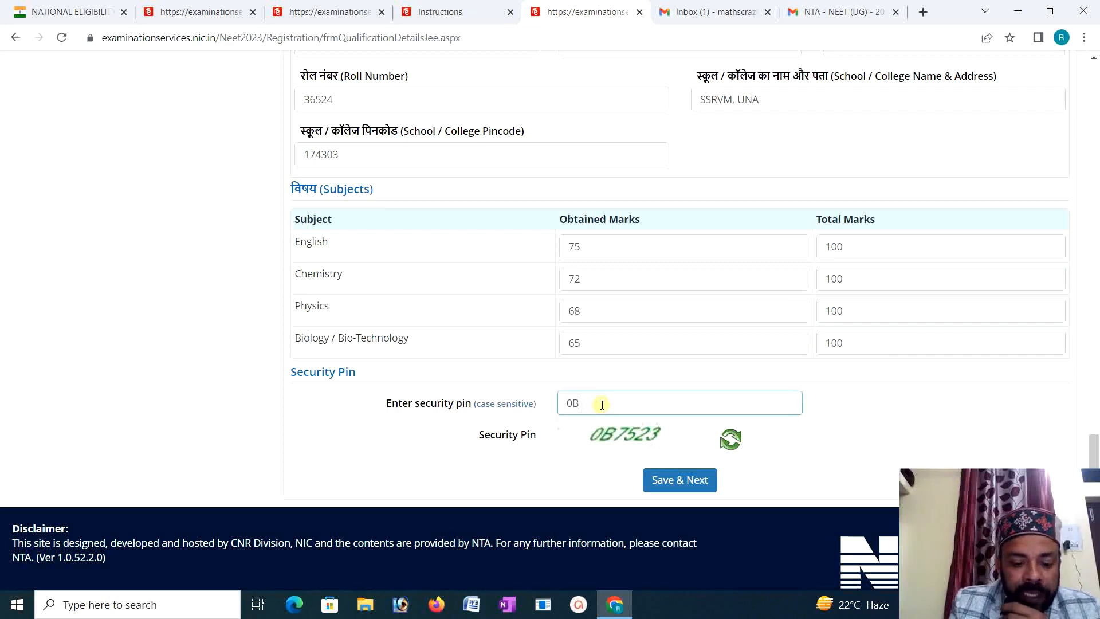
type("0B7523")
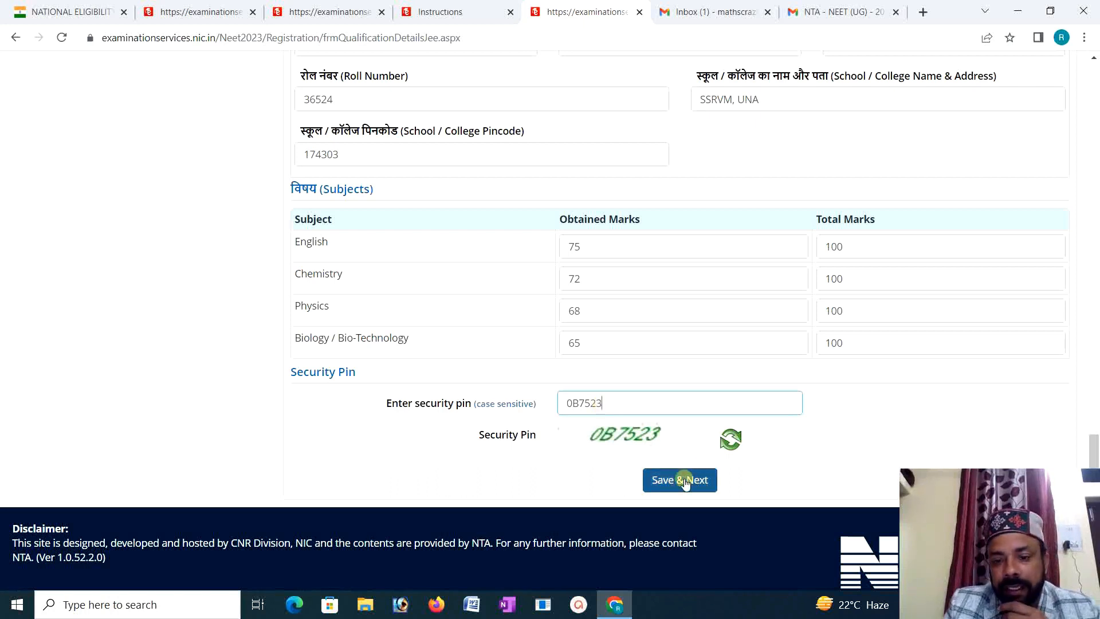
left_click(684, 481)
left_click(529, 355)
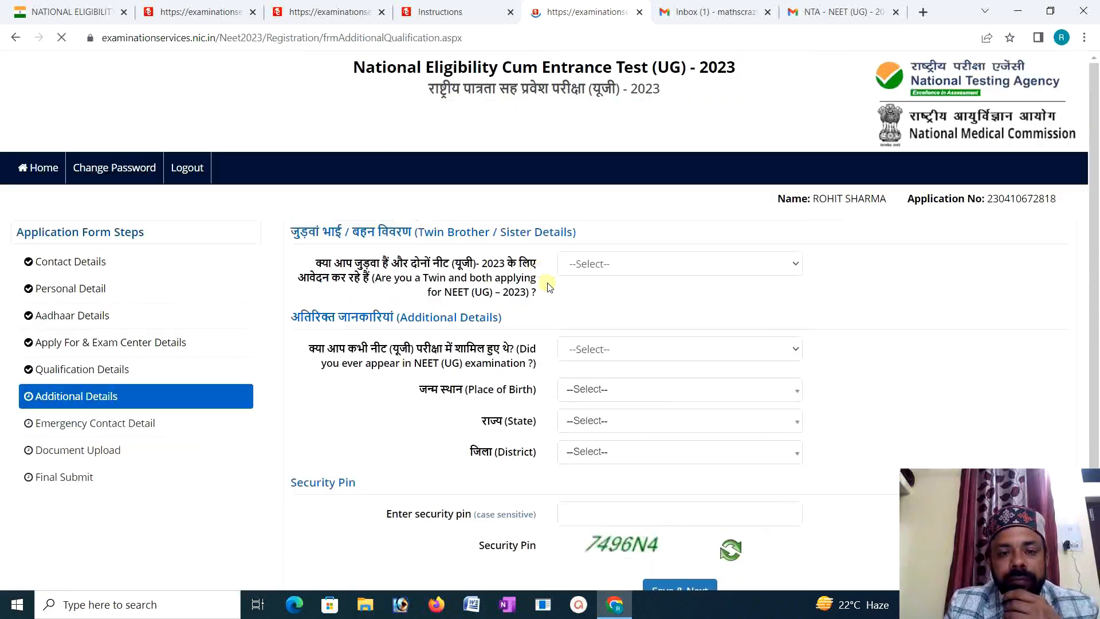
- Answer No to being a twin with both applying and No to having ever appeared in the NEET (UG) examination
left_click(663, 263)
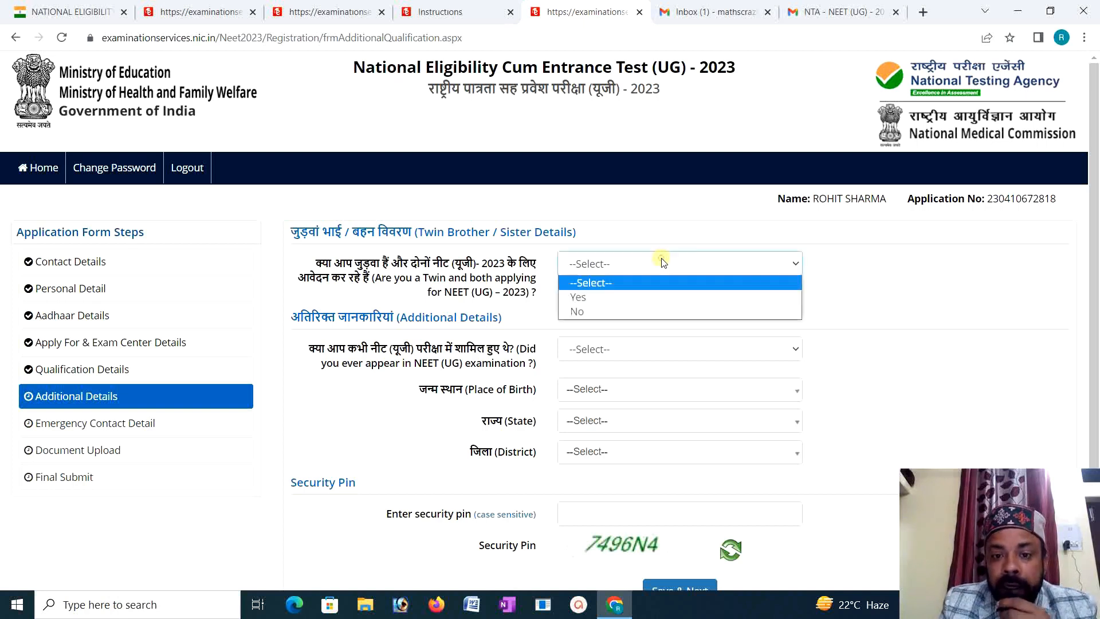
left_click(616, 313)
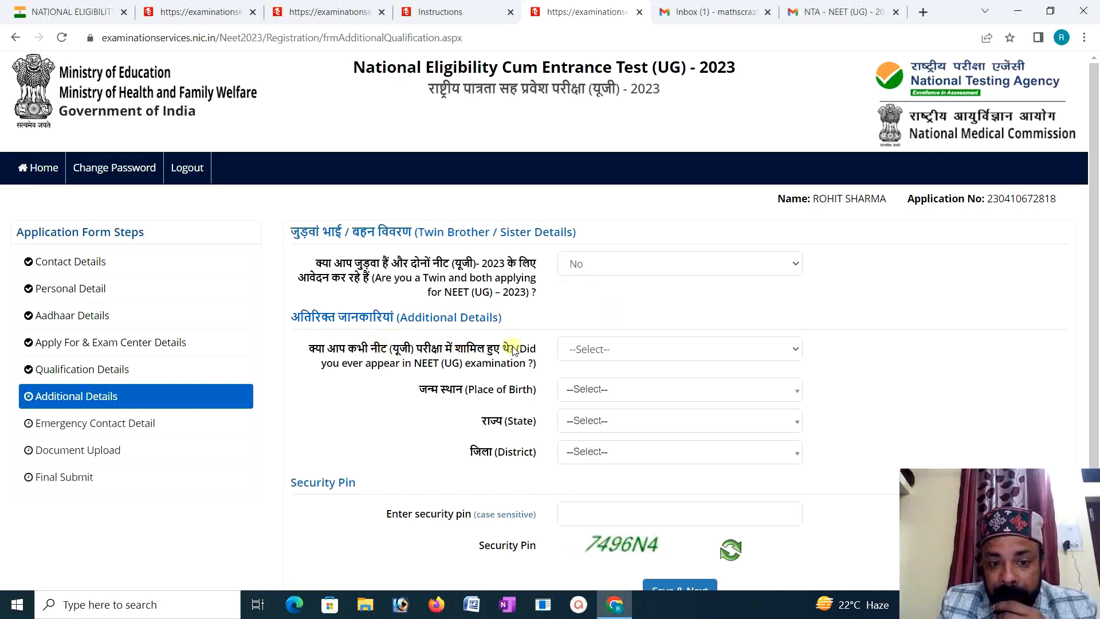
left_click(600, 344)
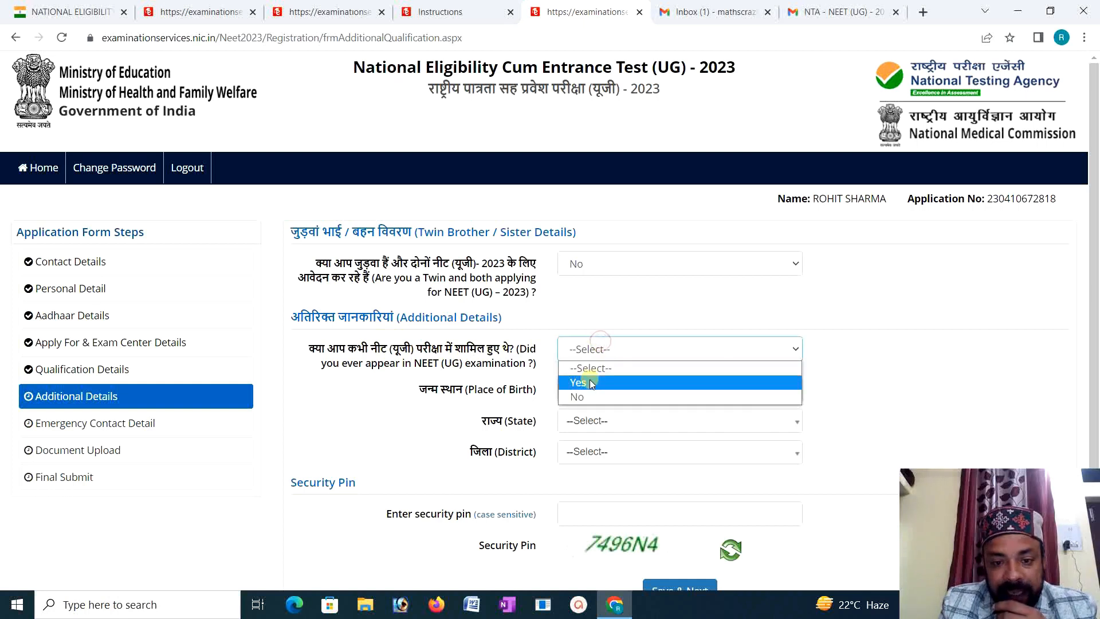
left_click(587, 397)
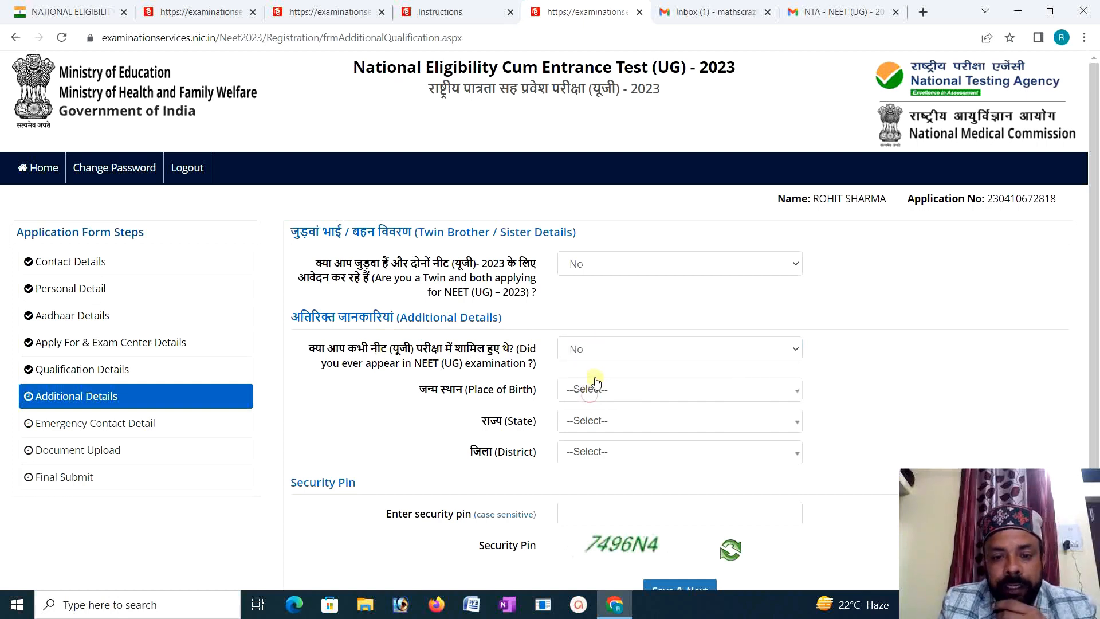
- Set the place of birth to India, with the state HIMACHAL PRADESH and the district UNA
scroll(596, 382, "down", 1)
left_click(599, 320)
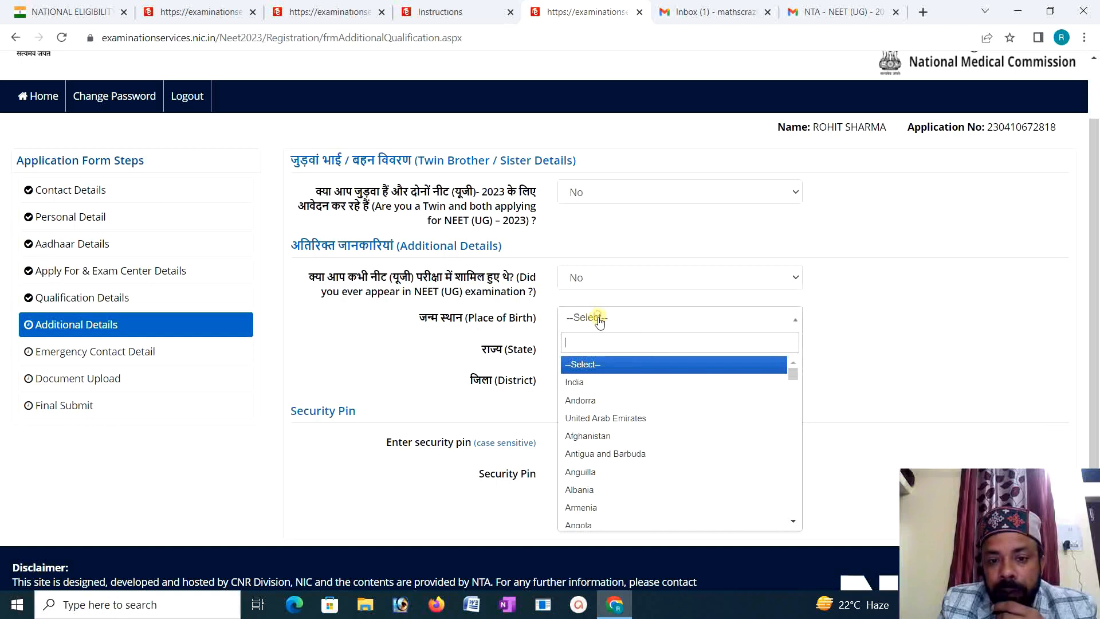
left_click(602, 383)
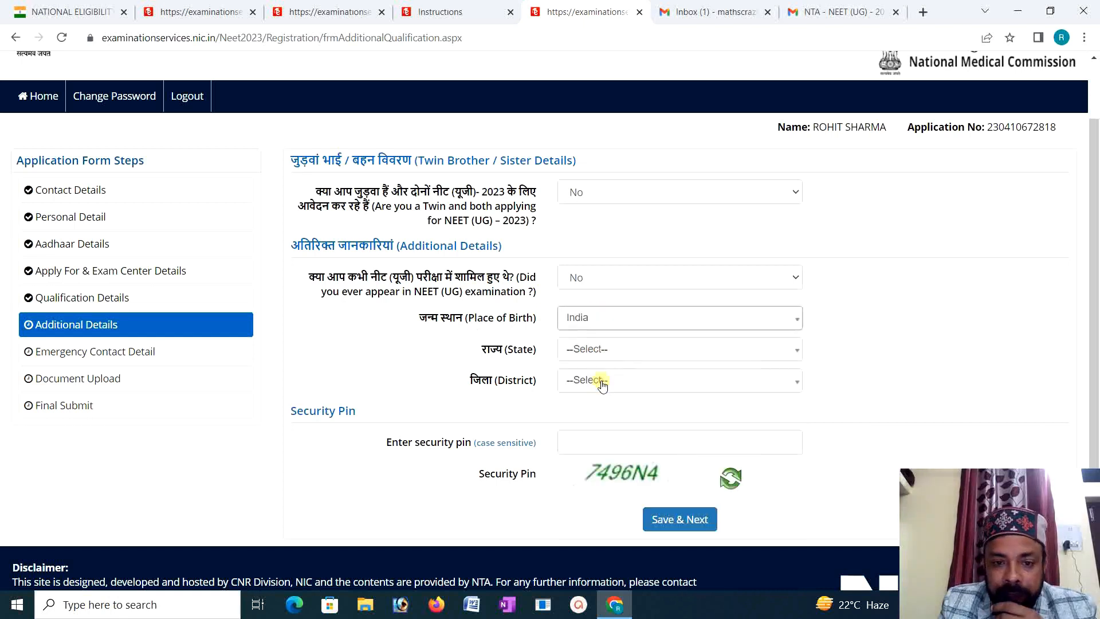
left_click(586, 350)
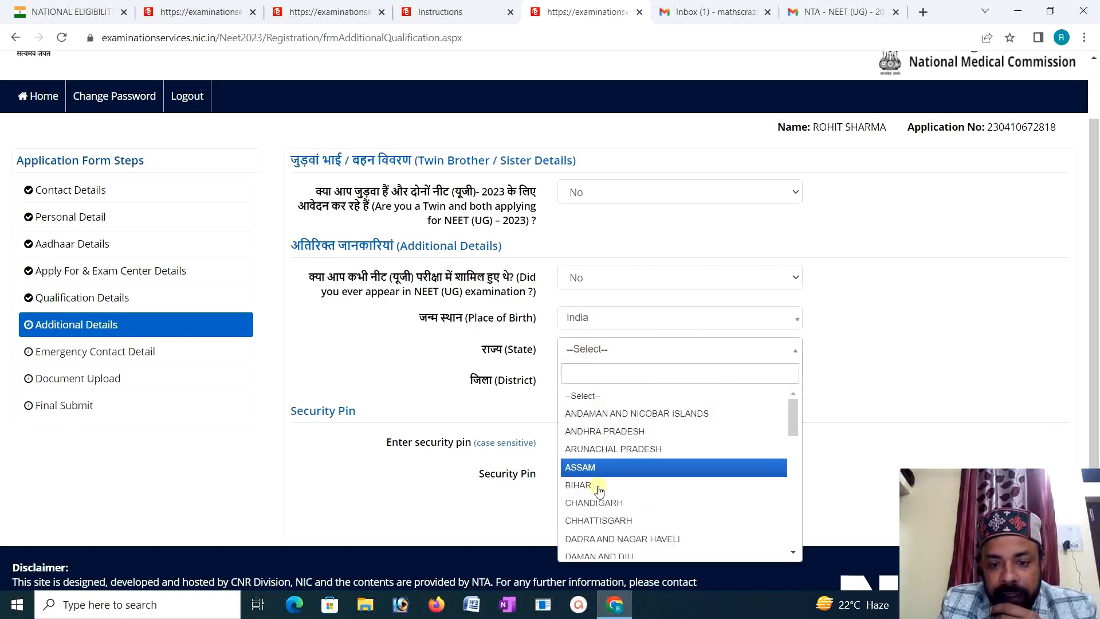
scroll(599, 504, "down", 3)
left_click(615, 435)
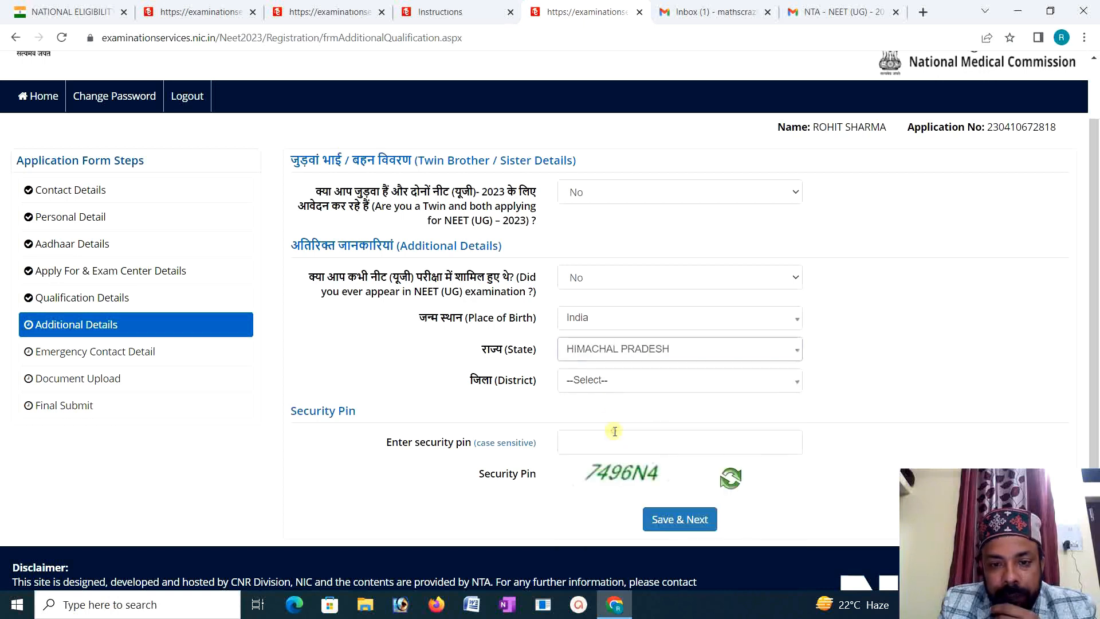
left_click(598, 380)
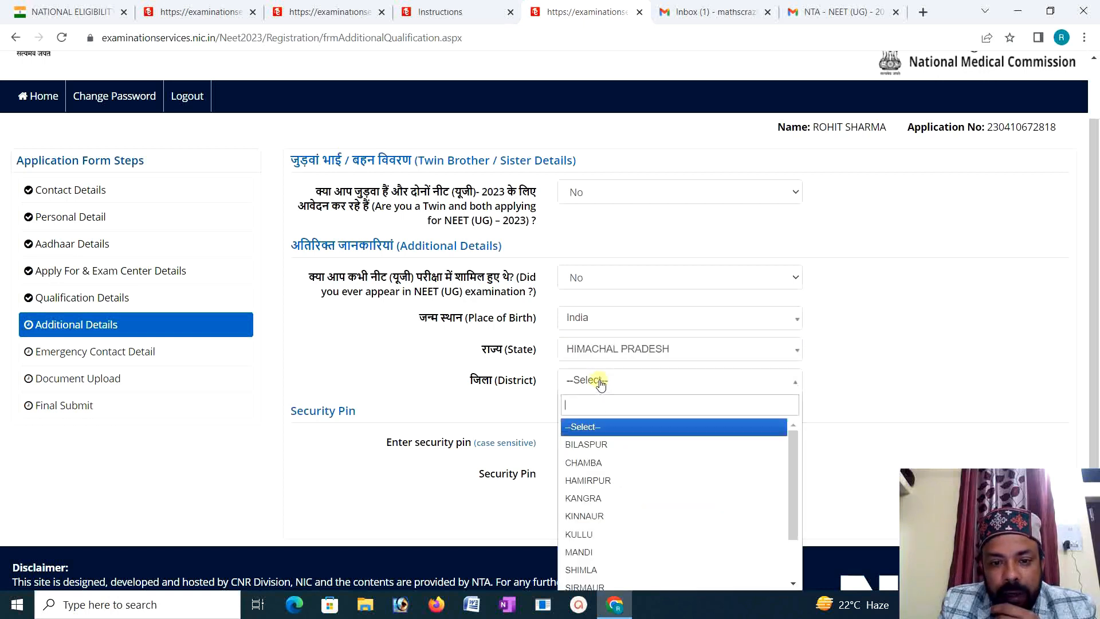
scroll(603, 568, "down", 2)
left_click(604, 566)
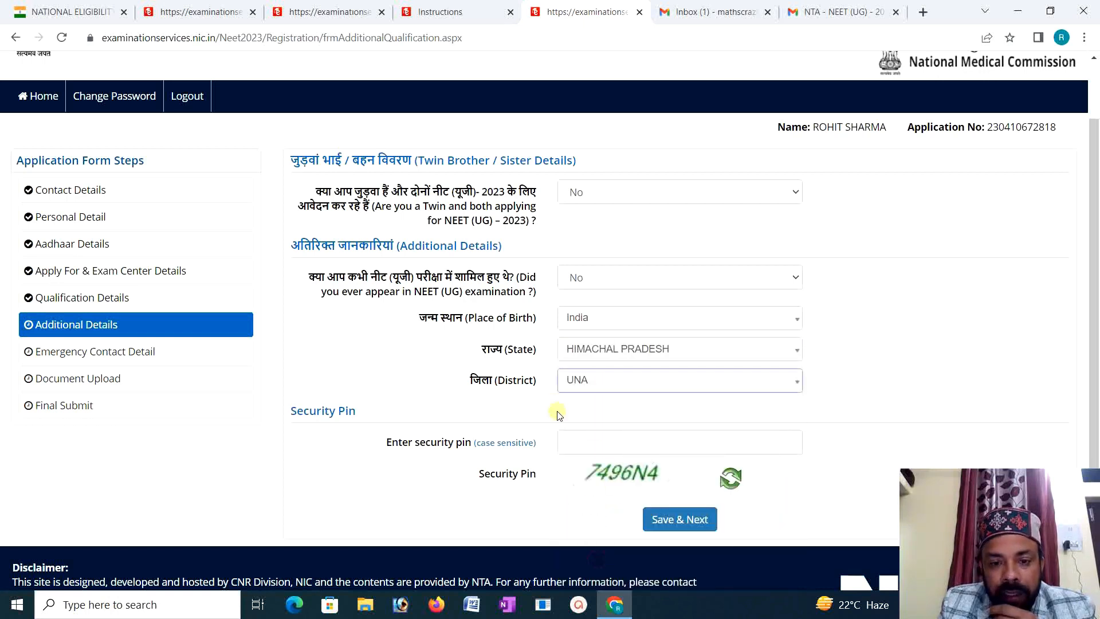
- Enter the displayed security pin and submit the Additional Details section, declining the browser's offer to save the address
left_click(593, 445)
type("74")
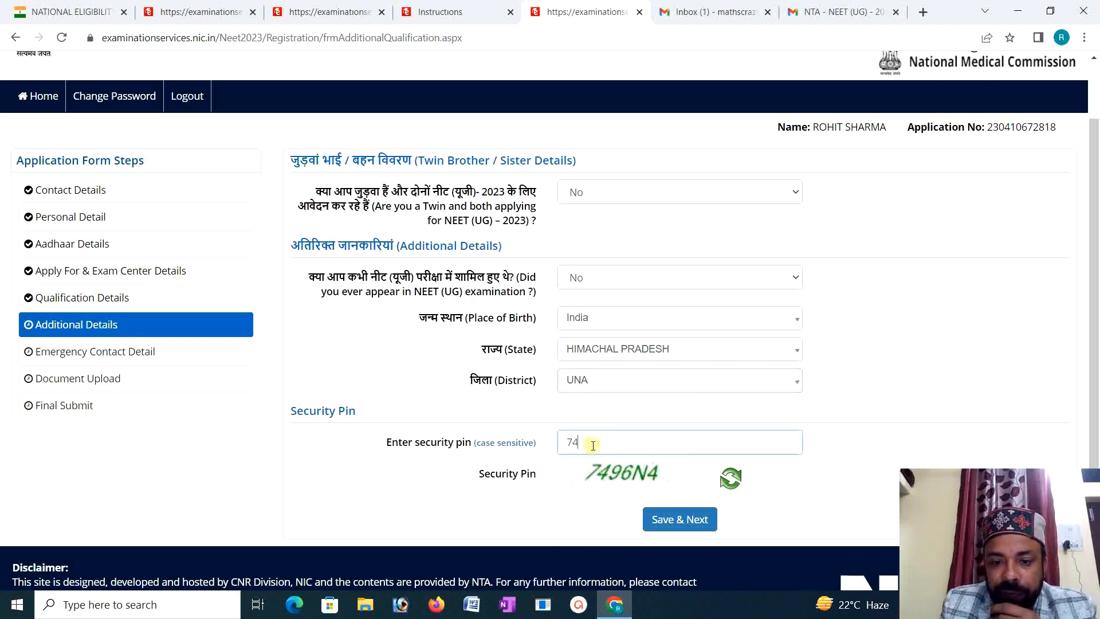
type("96N4")
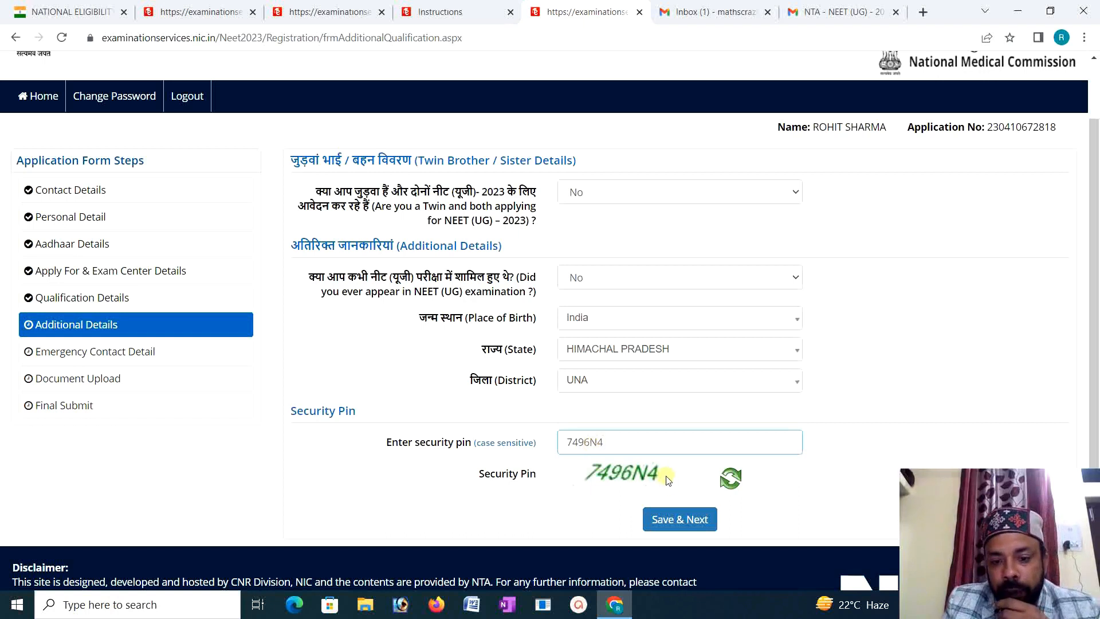
left_click(663, 520)
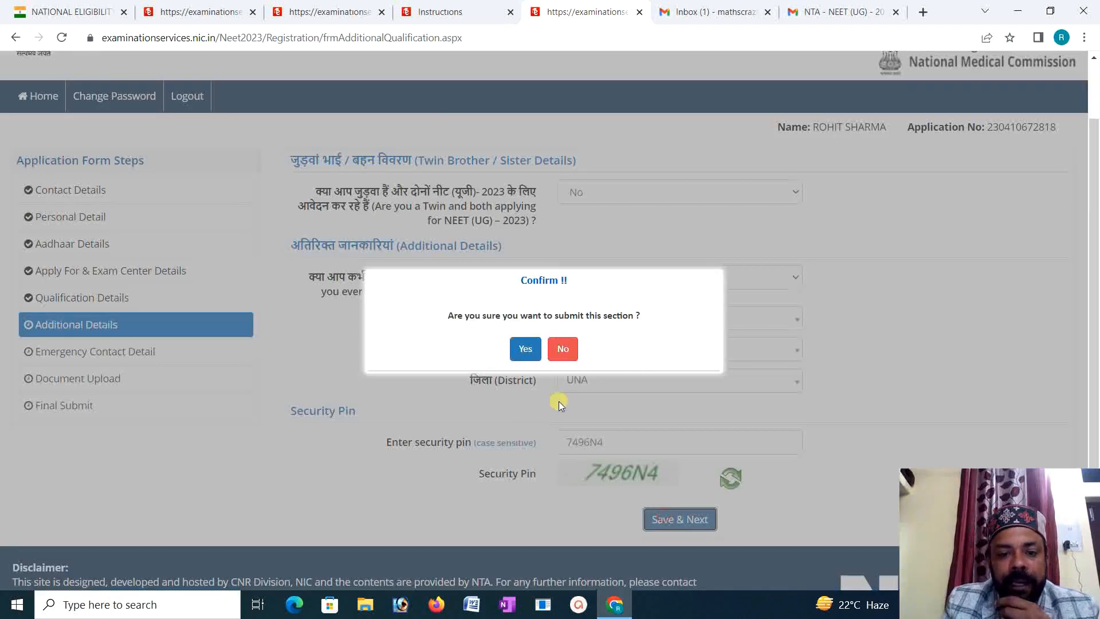
left_click(530, 352)
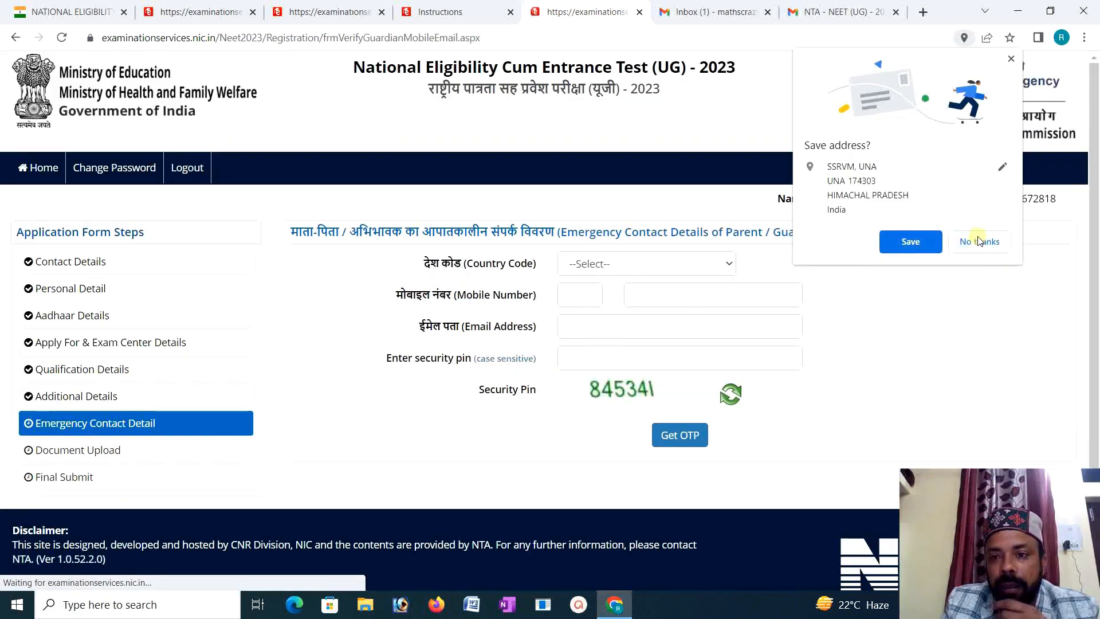
left_click(978, 240)
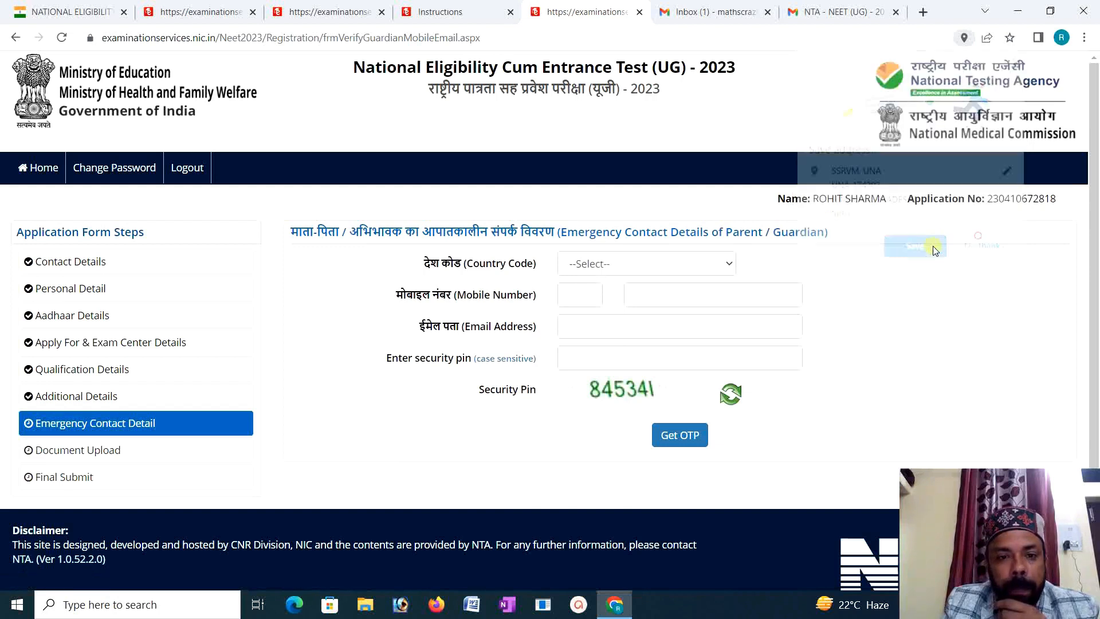
- Set the emergency contact's country code to India and enter the parent or guardian's mobile number
left_click(633, 263)
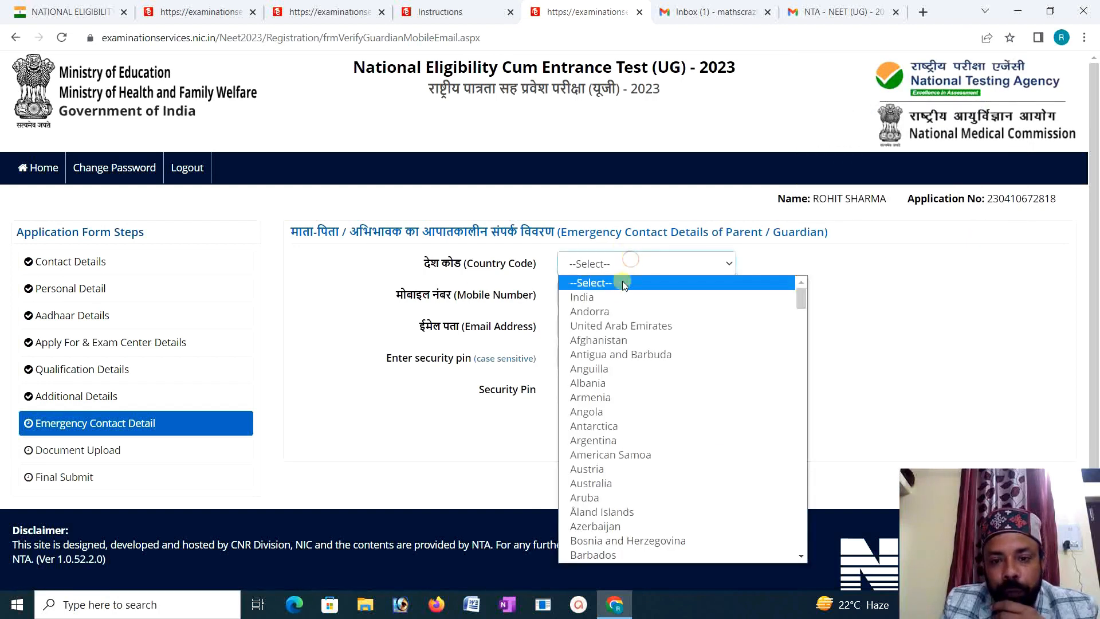
left_click(607, 294)
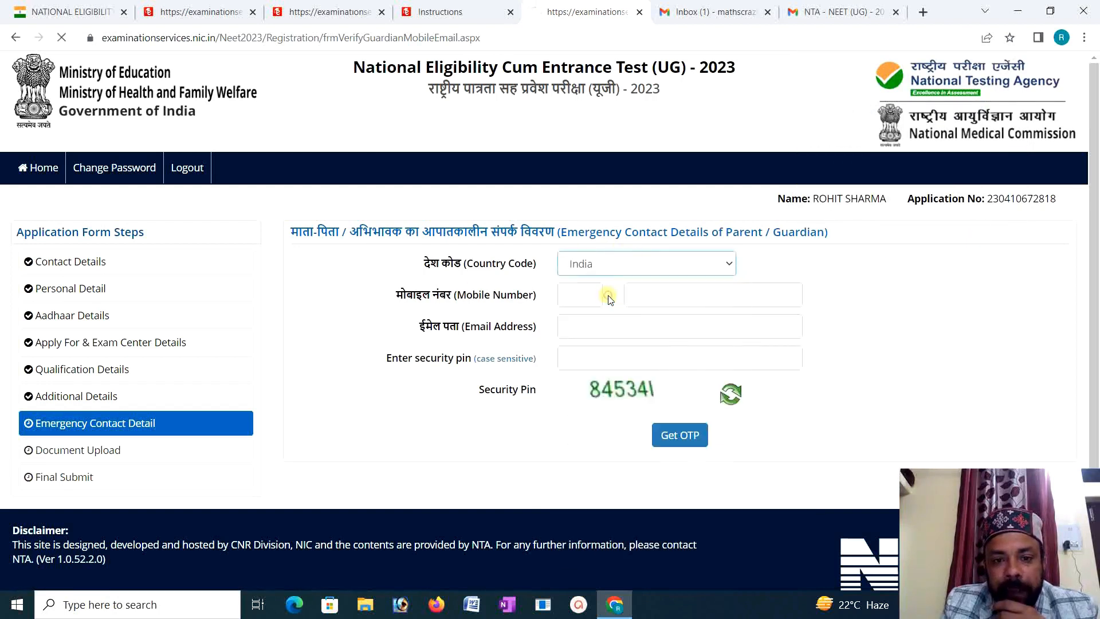
left_click(642, 292)
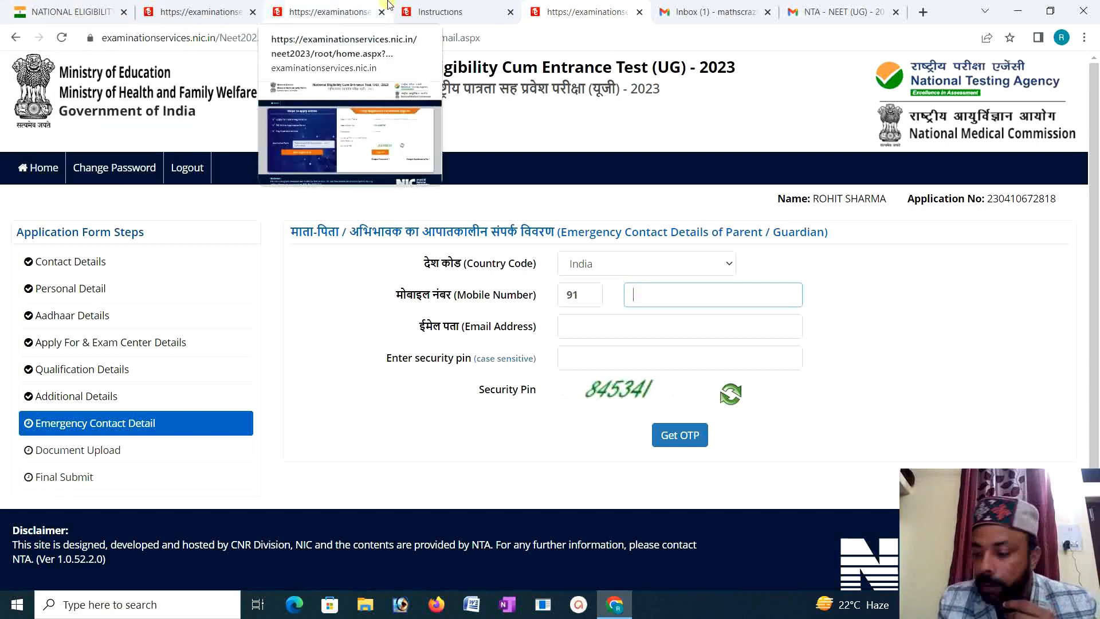
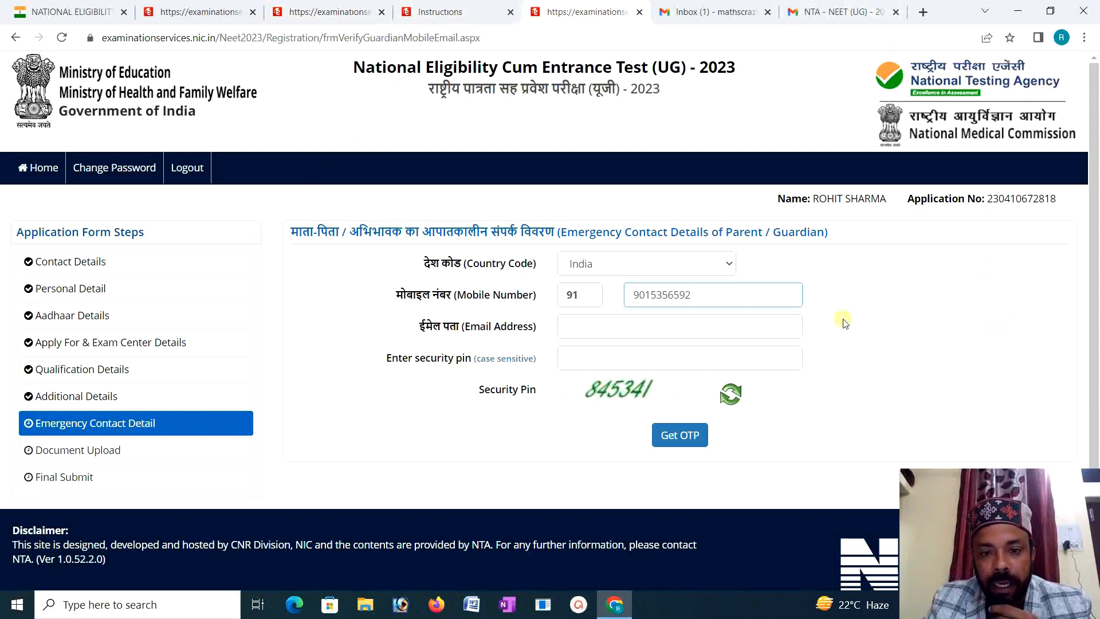
- Fill in the parent or guardian's e-mail address in the emergency contact details
left_click(756, 325)
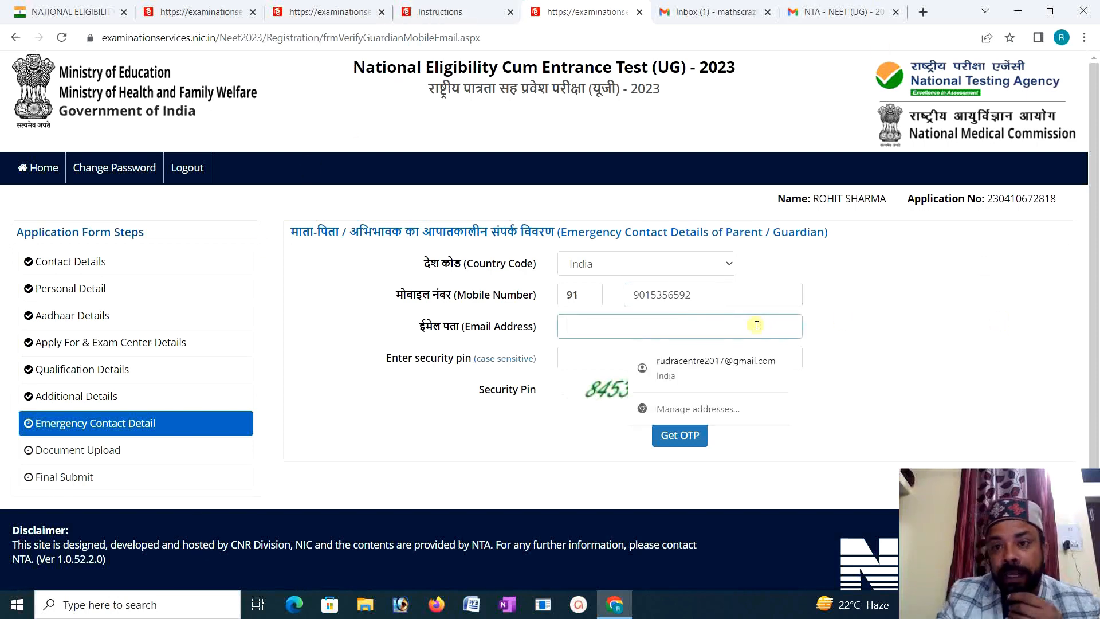
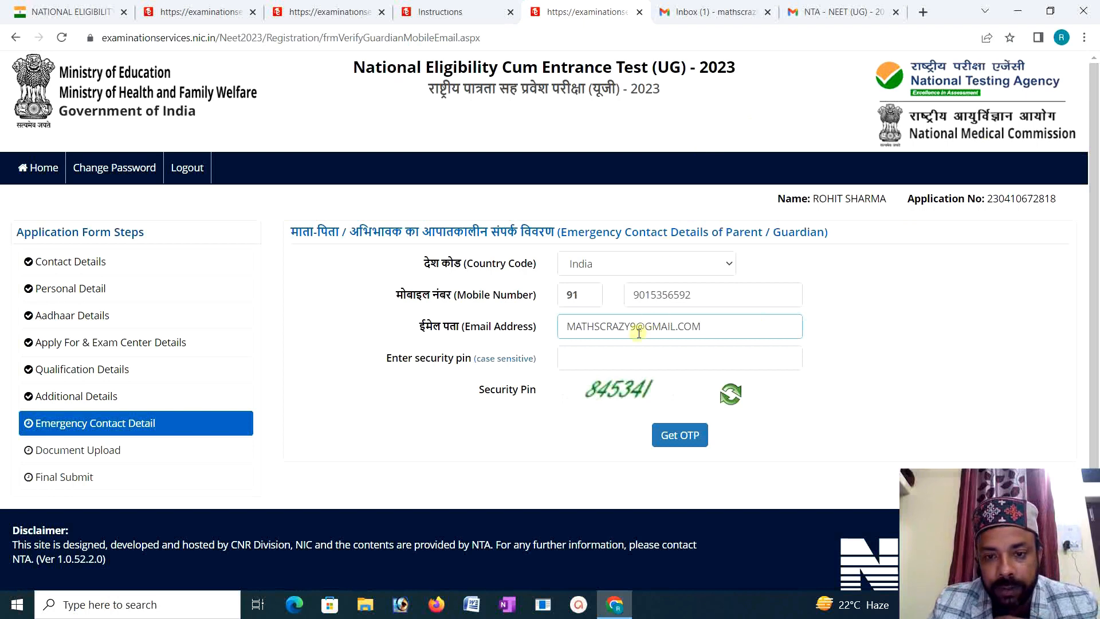
- Enter the displayed security pin for the emergency contact details
left_click(618, 363)
type("8")
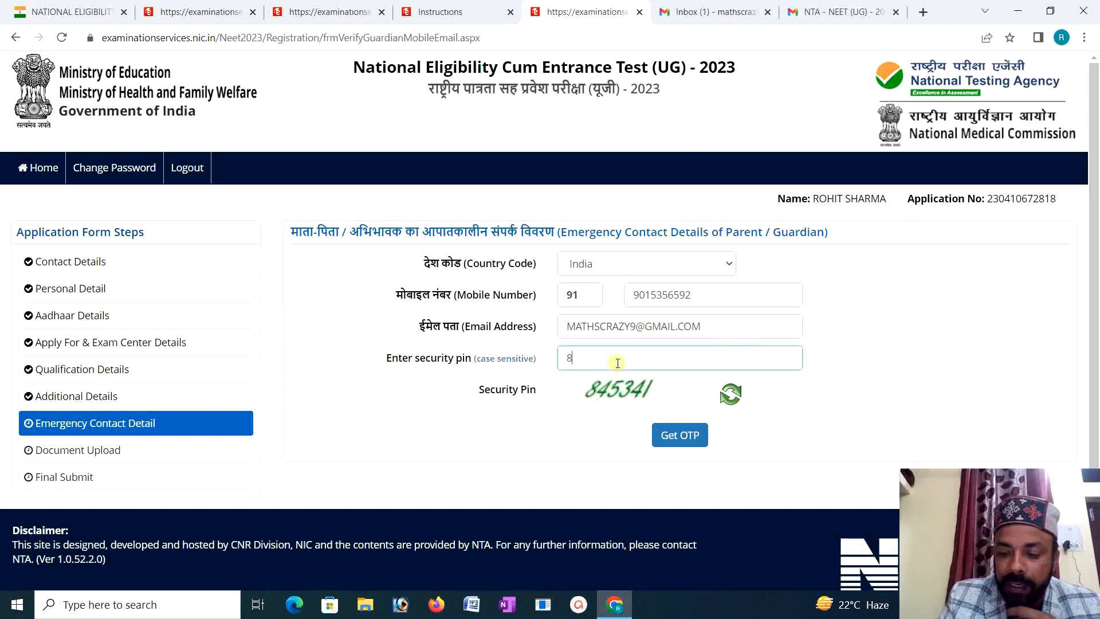
type("45341")
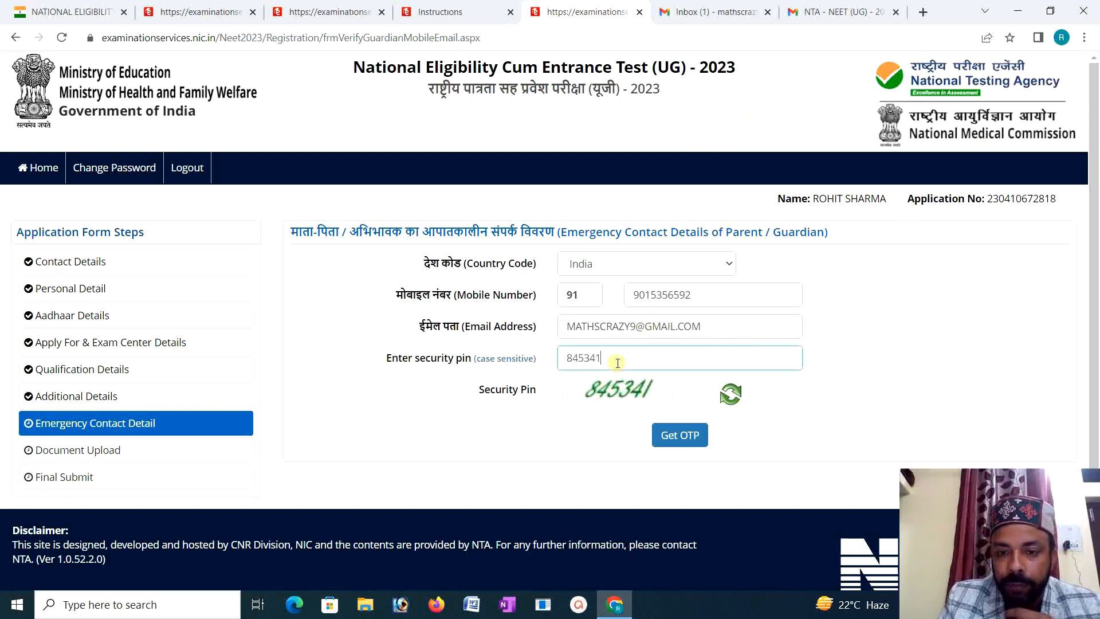
- Check which account the Gmail inbox uses and try to request the OTP with the entered security pin
left_click(709, 12)
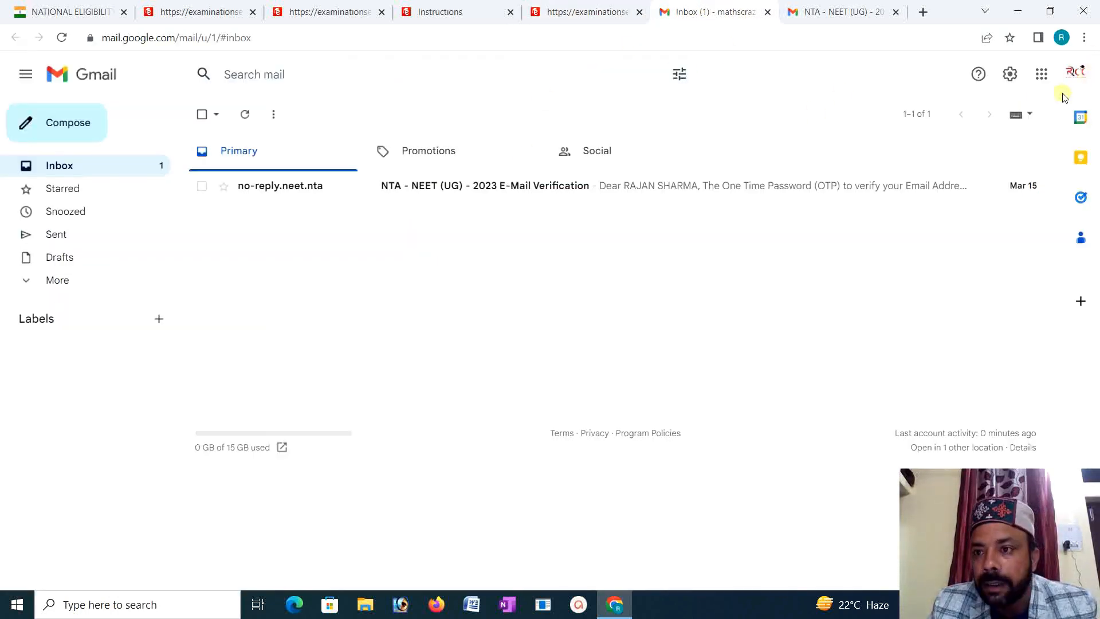
left_click(1075, 80)
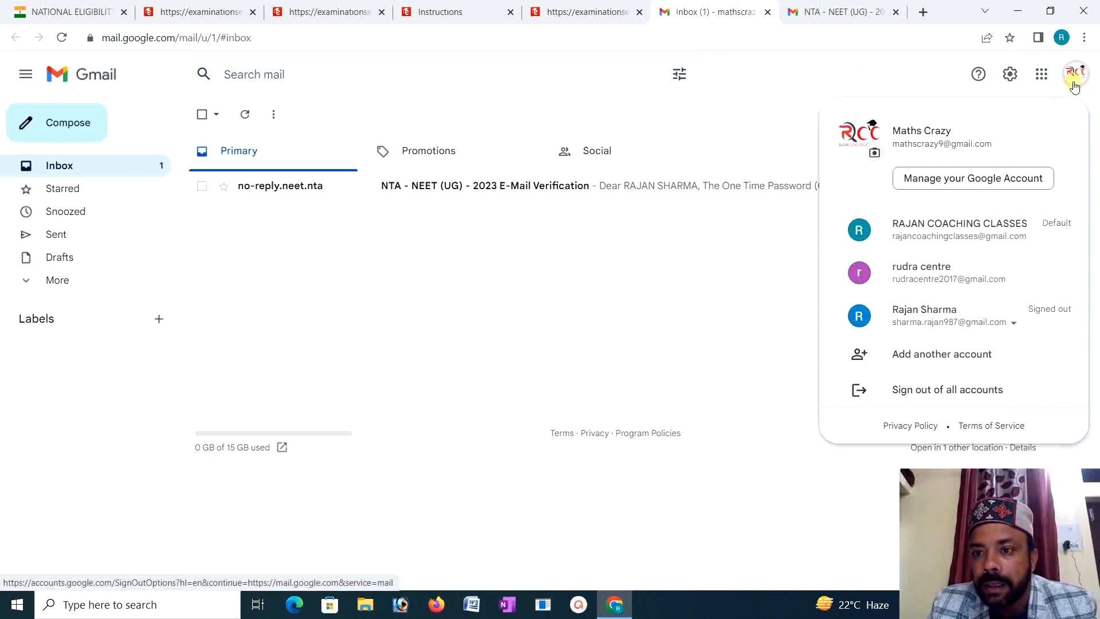
left_click(601, 12)
left_click(670, 436)
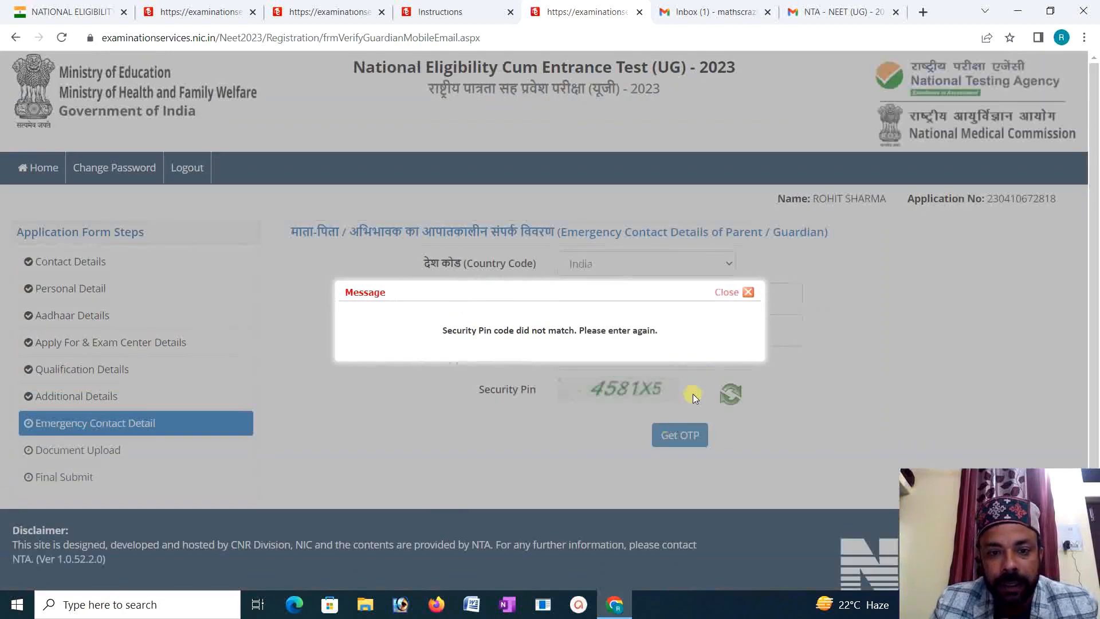
left_click(730, 291)
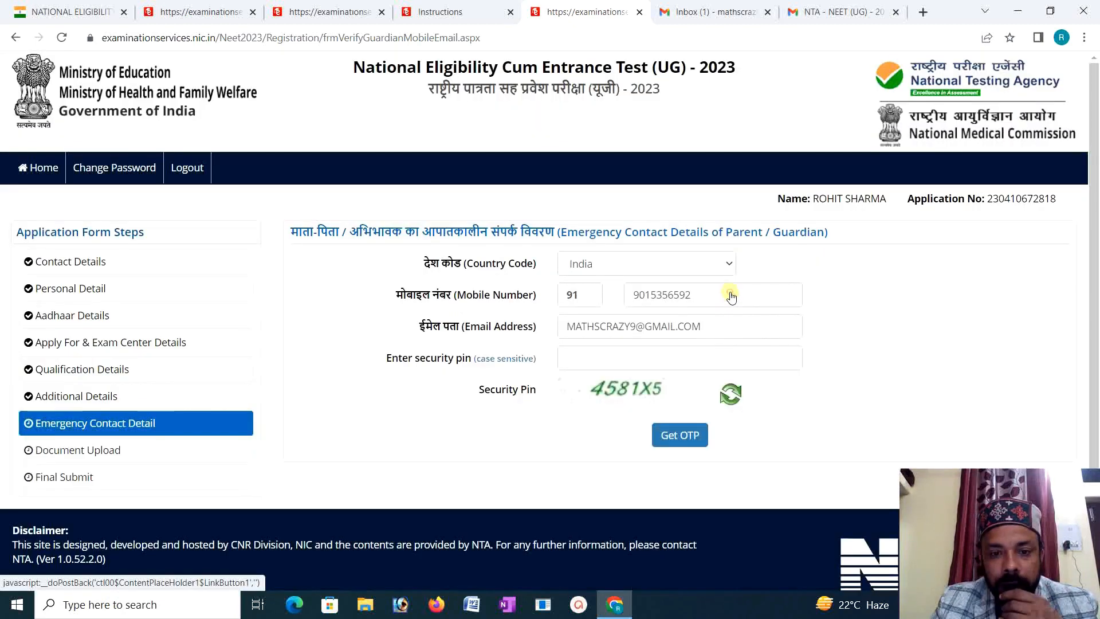
- Enter the newly displayed security pin and request the OTP for the emergency contact's mobile number and e-mail
left_click(633, 361)
type("45")
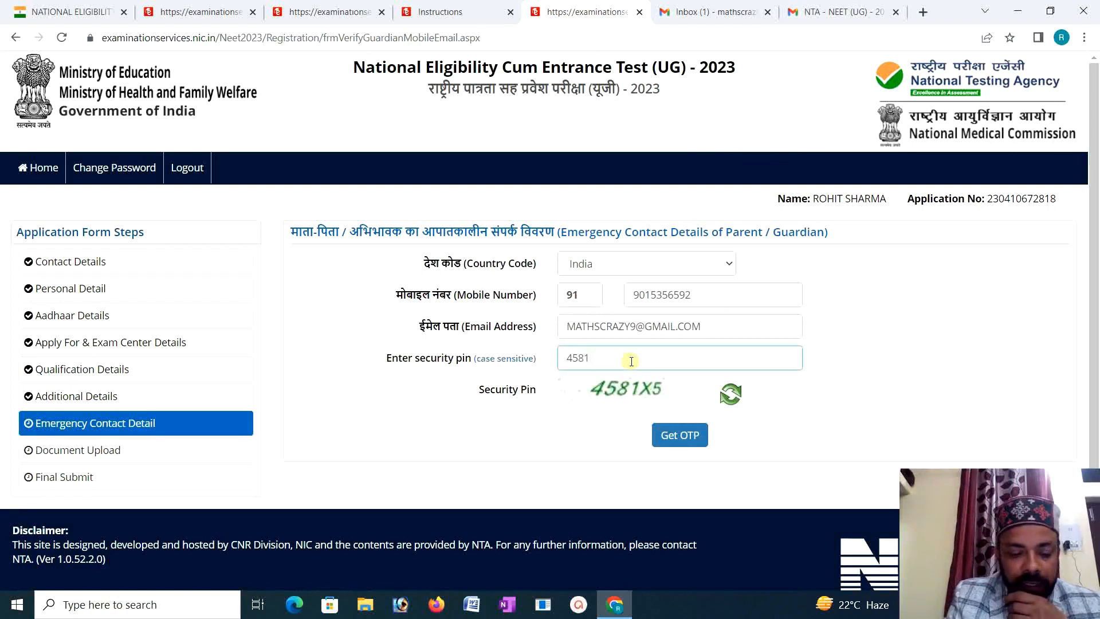
type("81X")
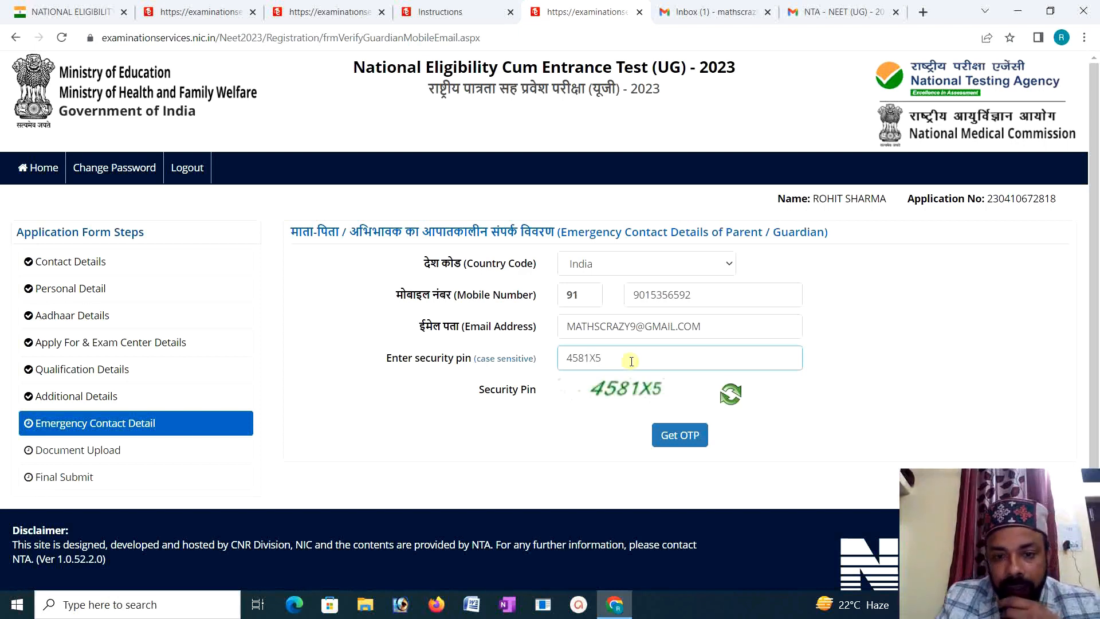
type("5")
left_click(671, 436)
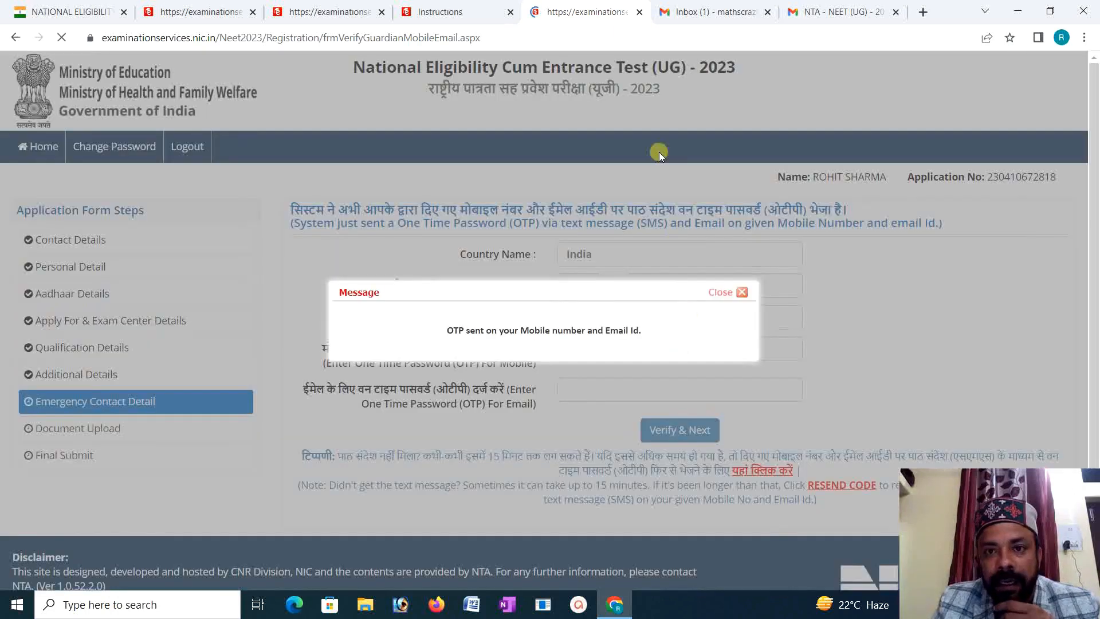
left_click(721, 291)
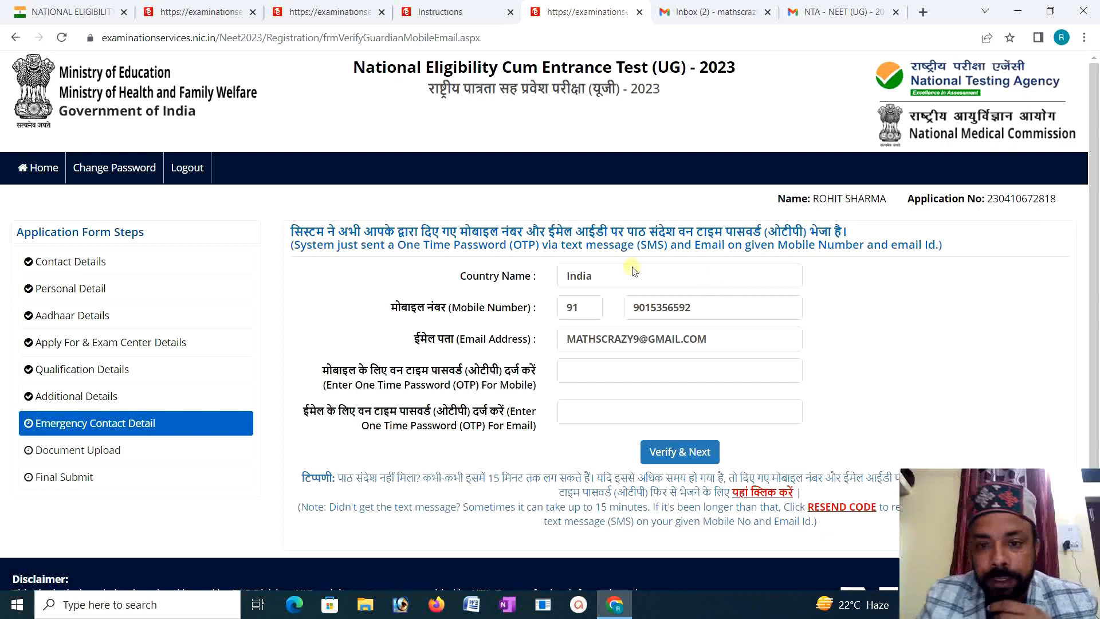
- Enter the one-time password received on the emergency contact's mobile
left_click(604, 378)
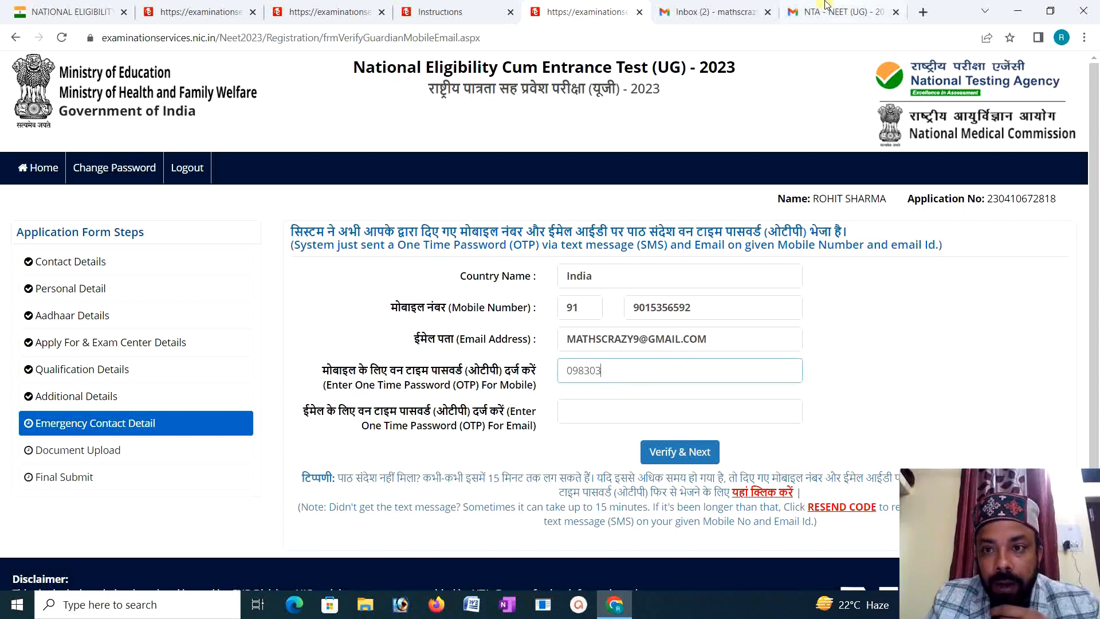
- Look up the e-mail OTP in the newest NTA verification message in Gmail, enter it in the form and verify the emergency contact
left_click(720, 4)
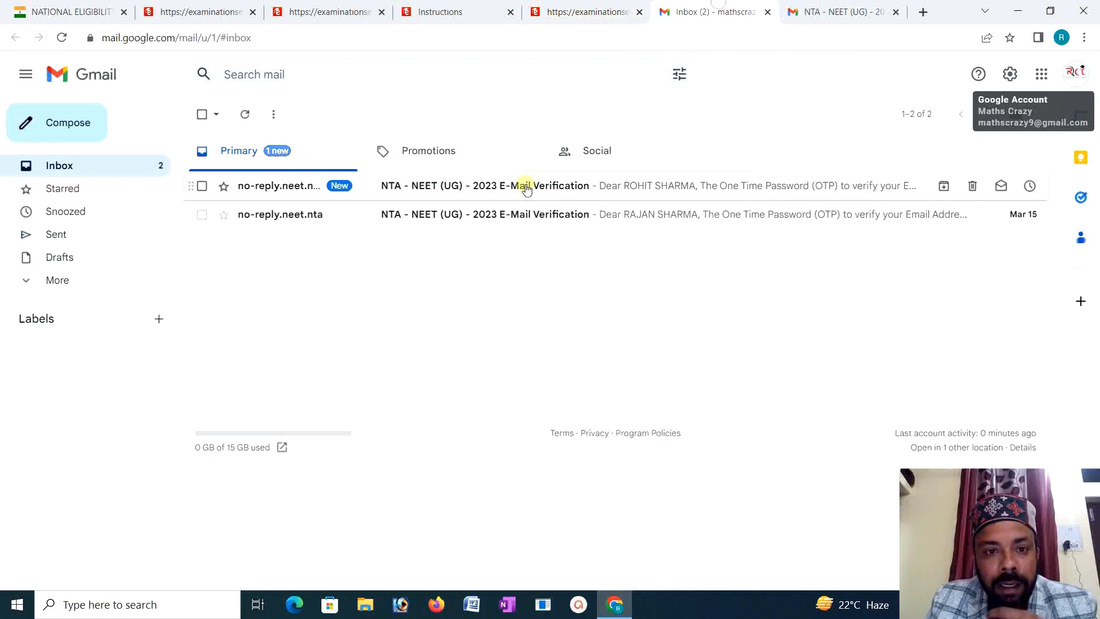
left_click(603, 184)
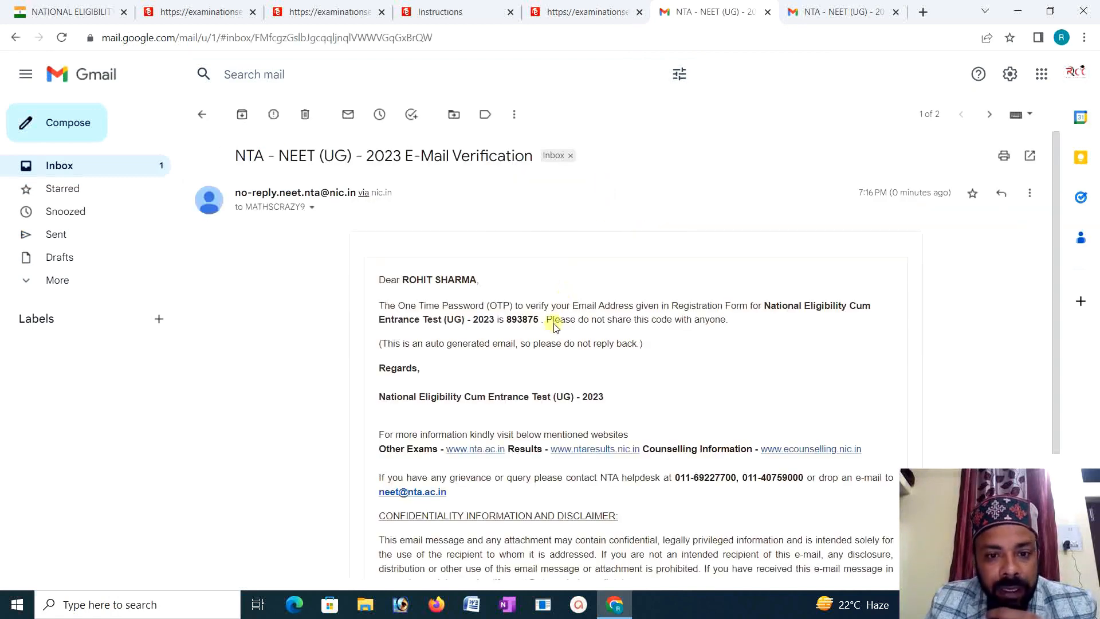
left_click(573, 12)
left_click(608, 415)
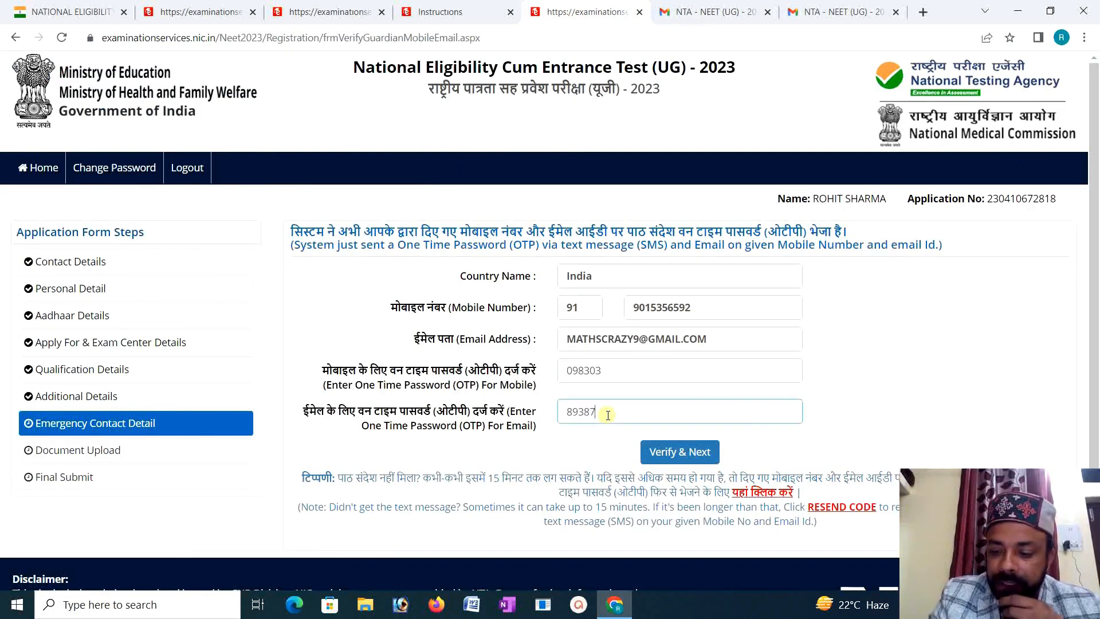
left_click(656, 448)
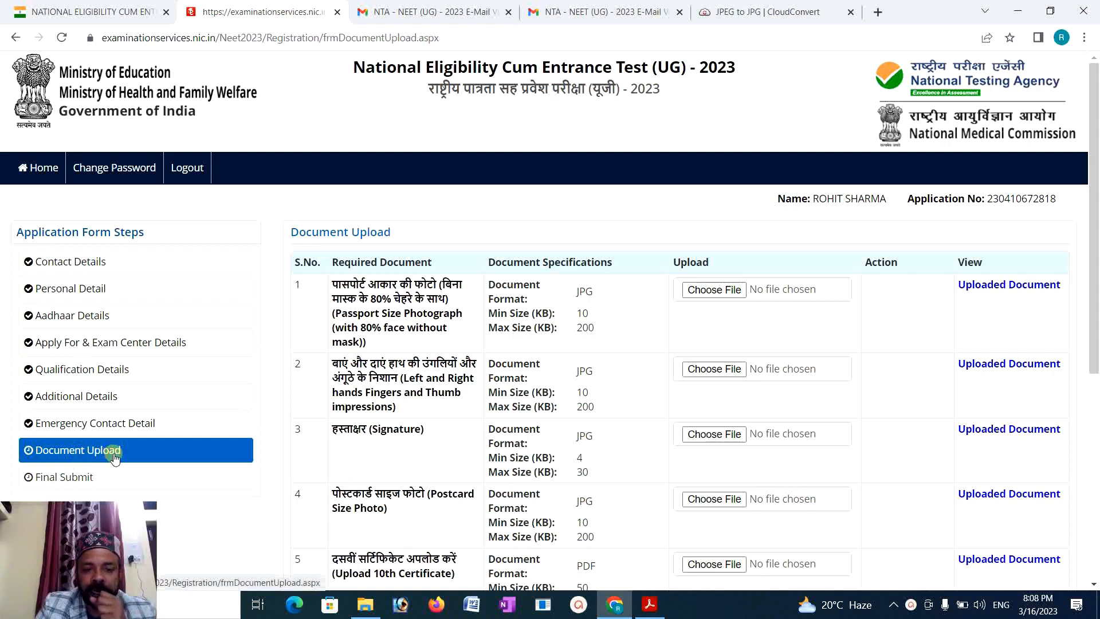
- Preview the uploaded passport size photograph and check the finger and thumb impression format in the NEET information brochure in Adobe Acrobat Reader
scroll(437, 343, "down", 1)
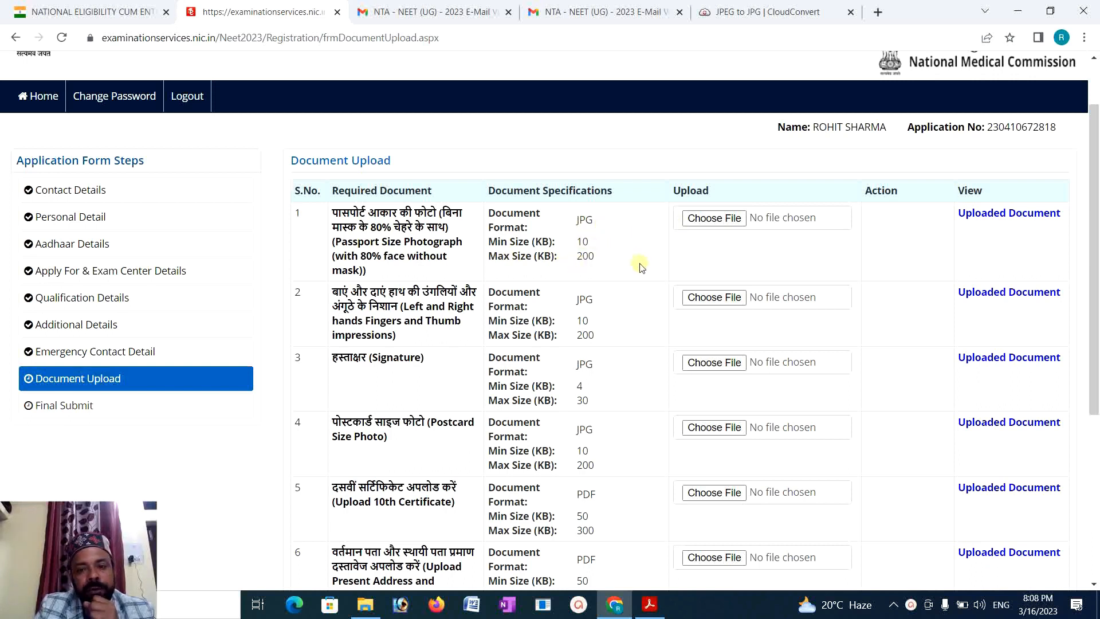
left_click(1026, 214)
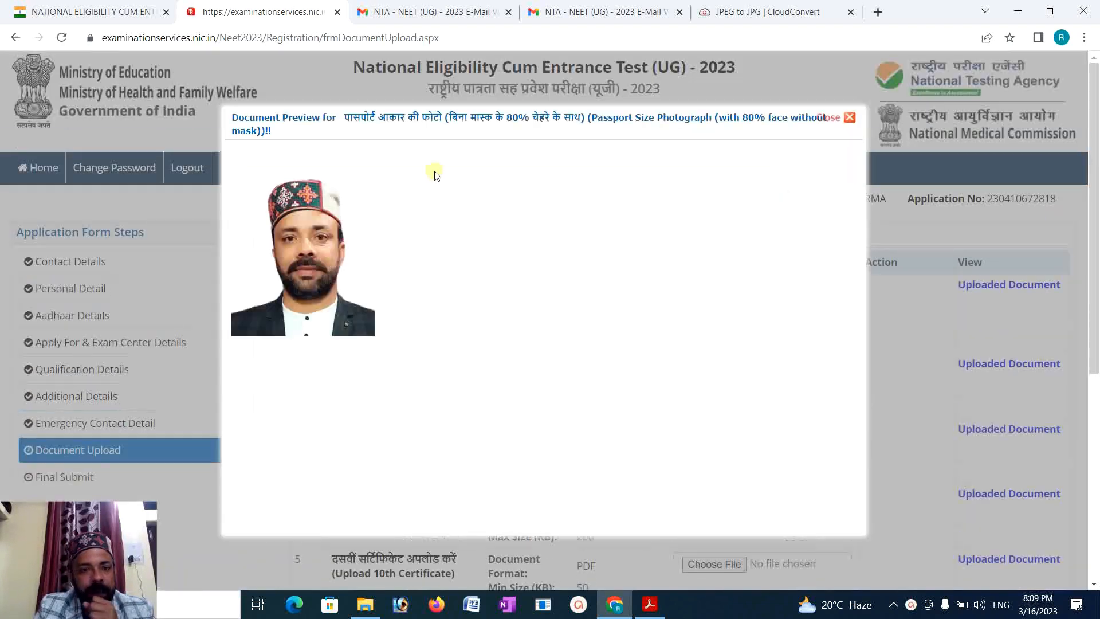
left_click(831, 117)
scroll(724, 265, "down", 1)
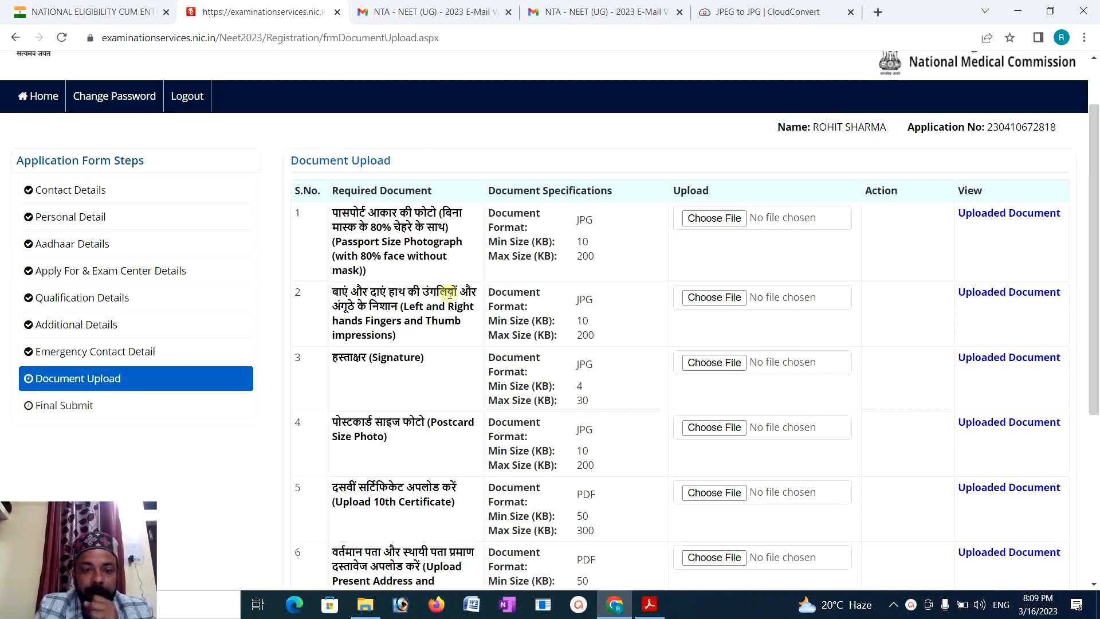
left_click(650, 604)
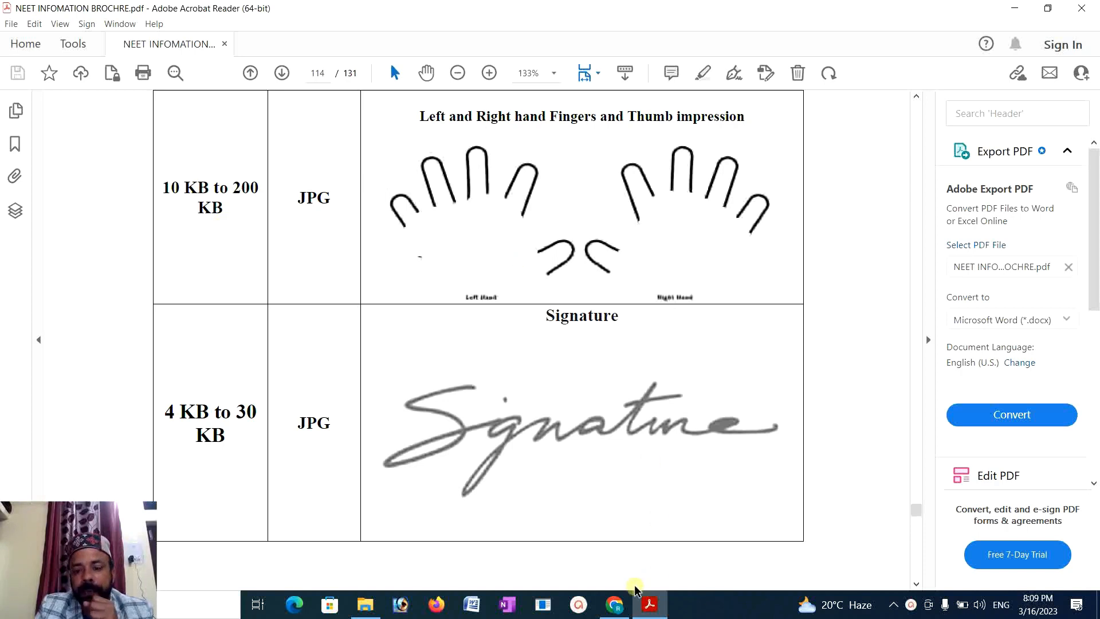
left_click(616, 607)
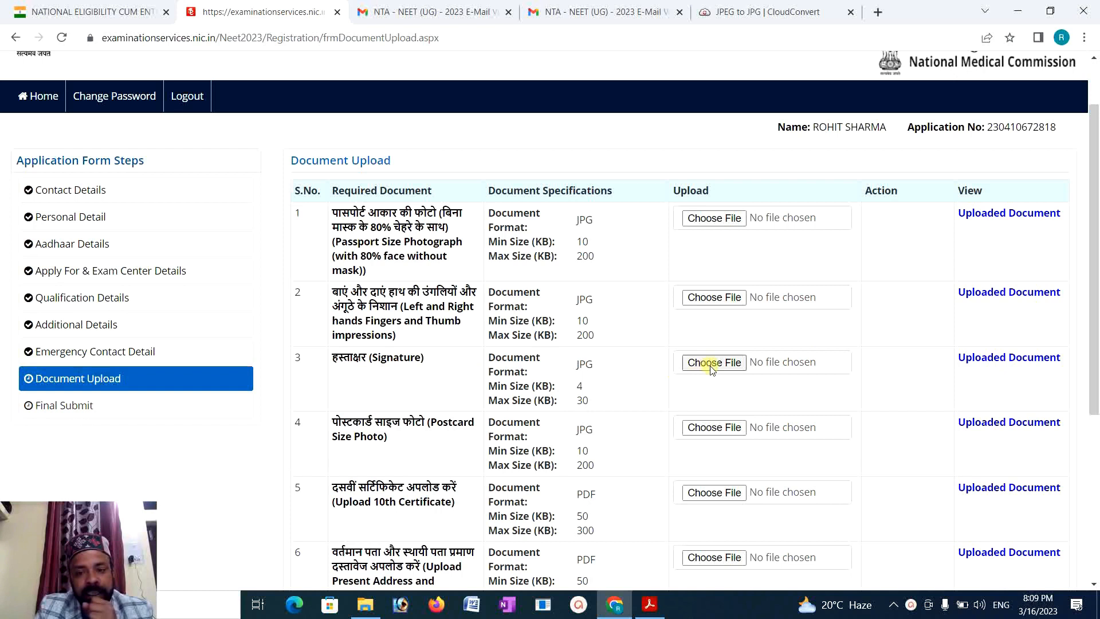
- Preview the uploaded signature and the uploaded postcard size photo
left_click(989, 358)
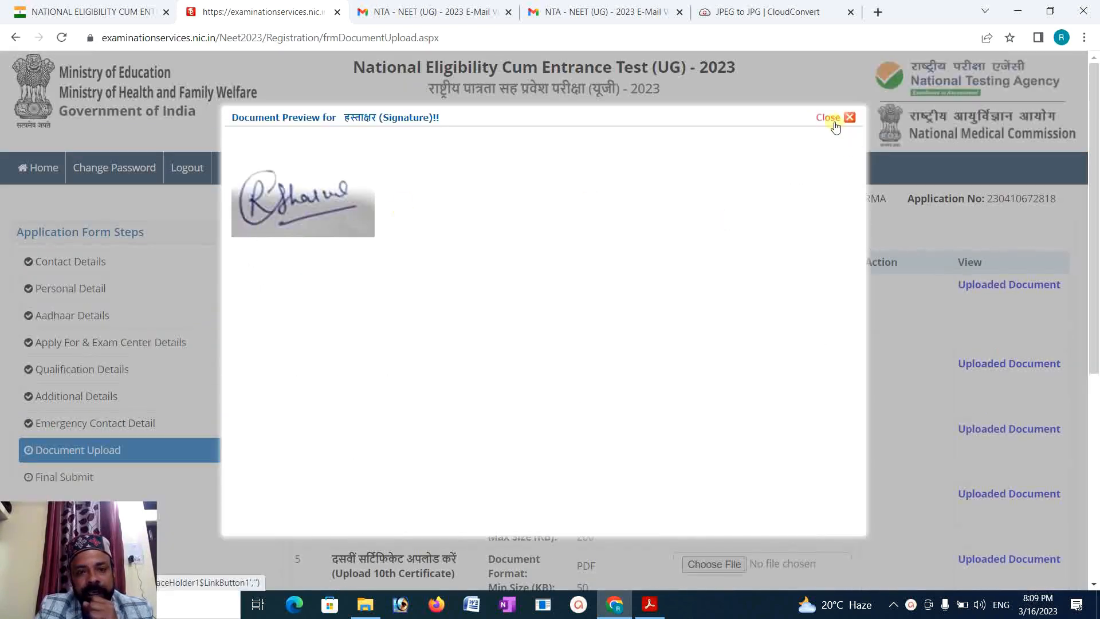
left_click(835, 119)
scroll(659, 327, "down", 3)
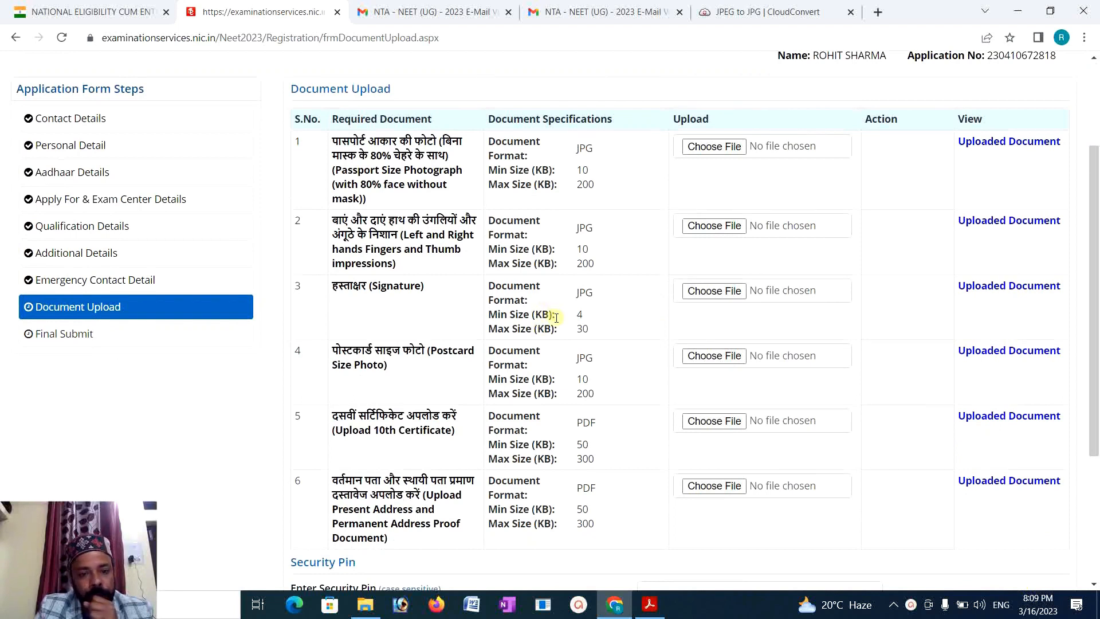
left_click(984, 351)
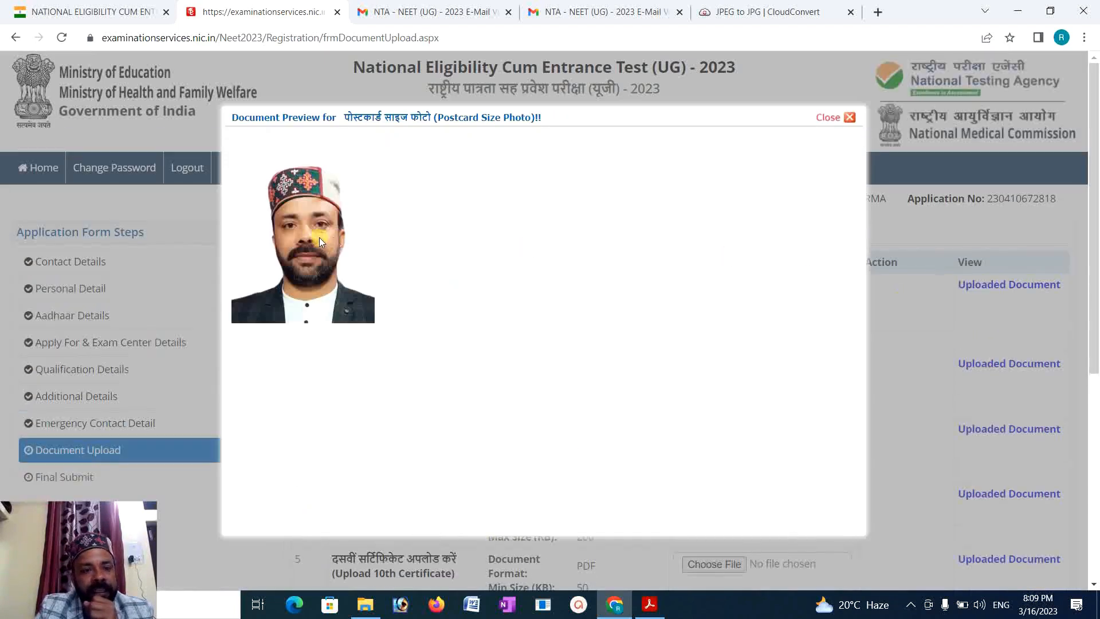
left_click(835, 110)
- Enter the displayed security pin, confirm the final submission of the document form and dismiss the review notice
scroll(840, 156, "down", 6)
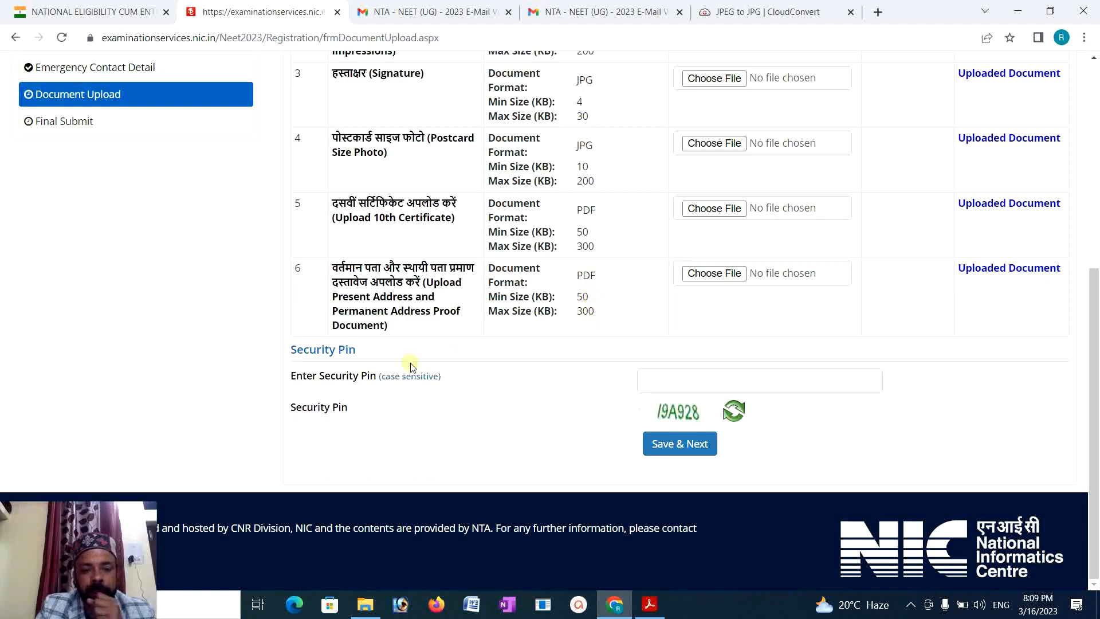
left_click(661, 379)
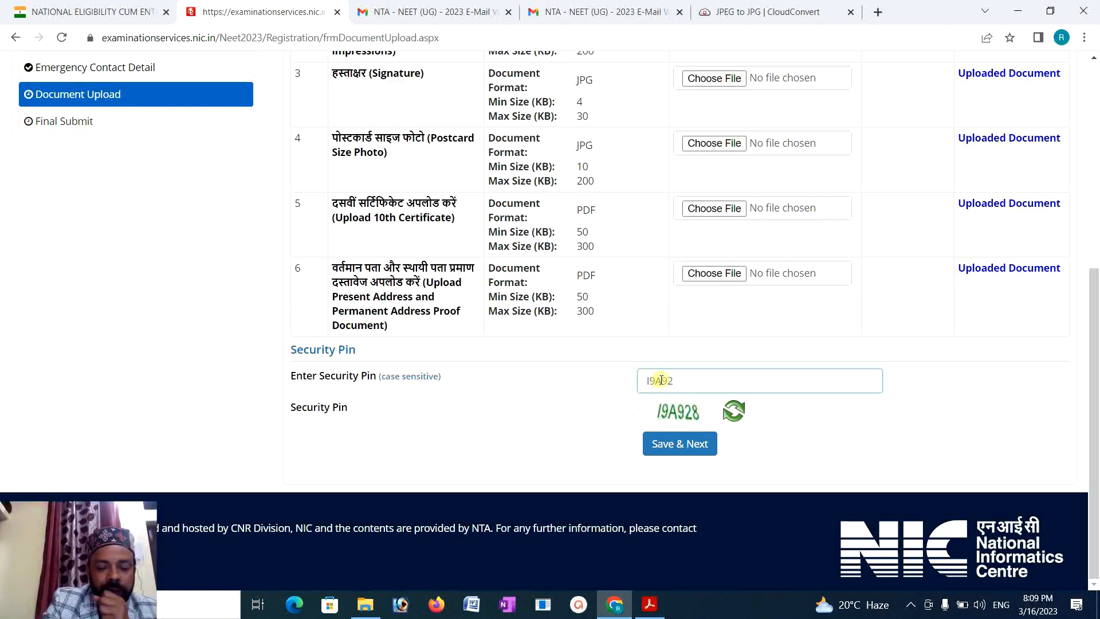
left_click(680, 444)
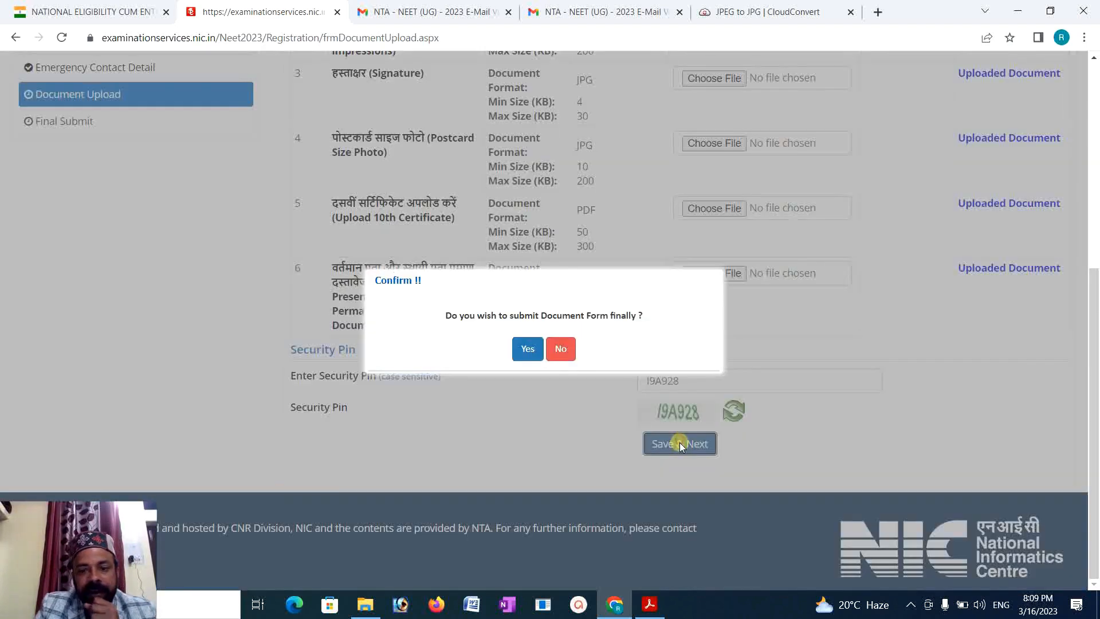
left_click(527, 348)
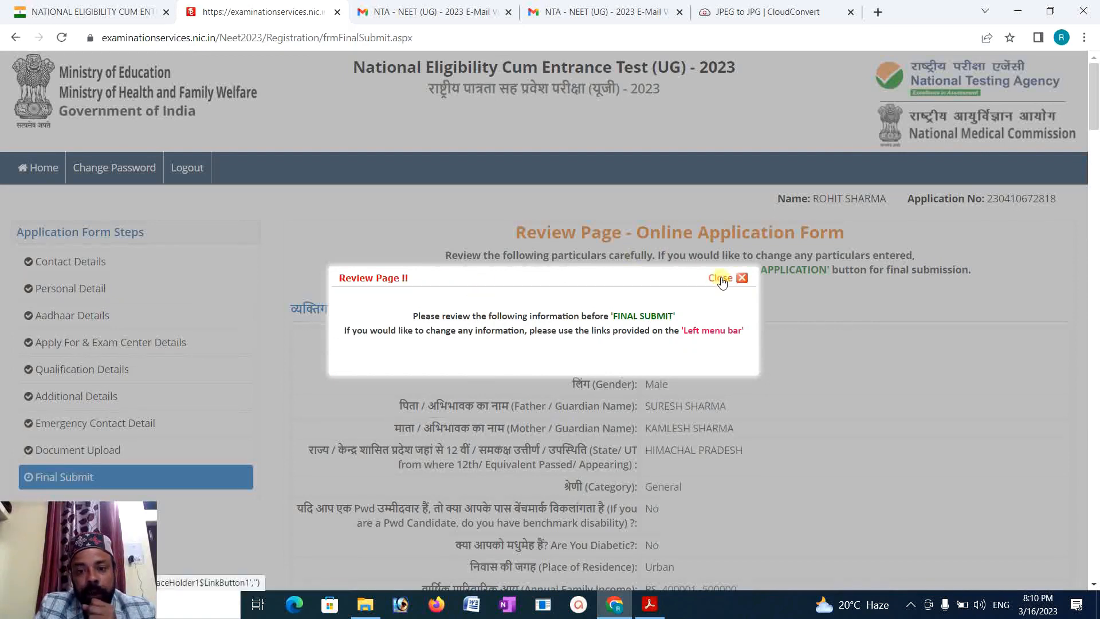
left_click(721, 279)
- Mark every item in the particulars checklist as verified, from My Name to Document Uploads, and agree to the declaration
scroll(767, 274, "down", 5)
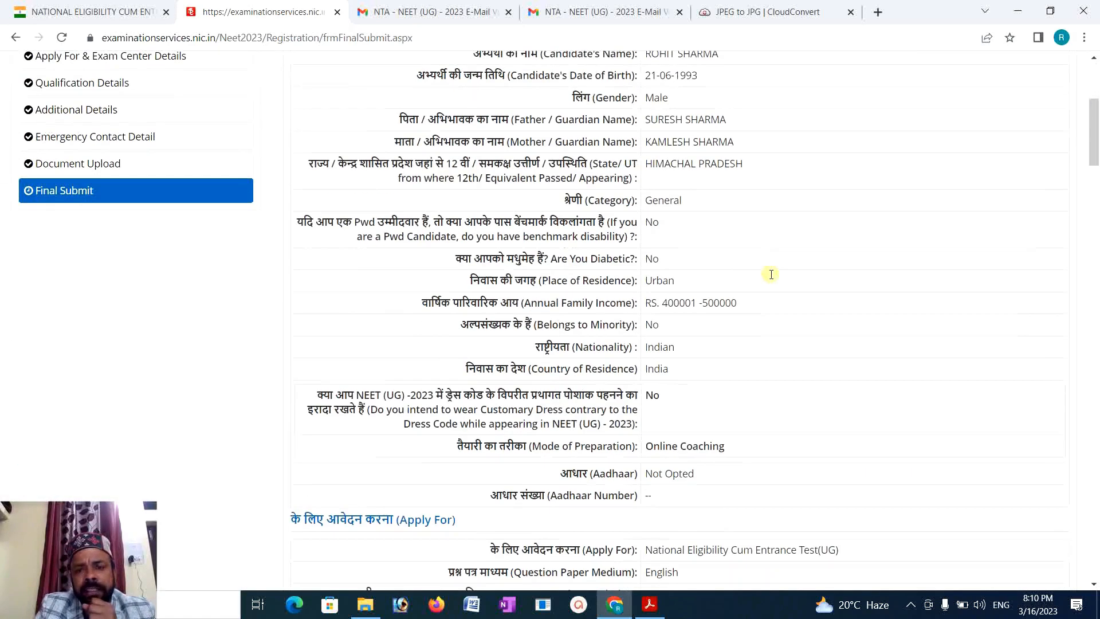
scroll(771, 274, "down", 20)
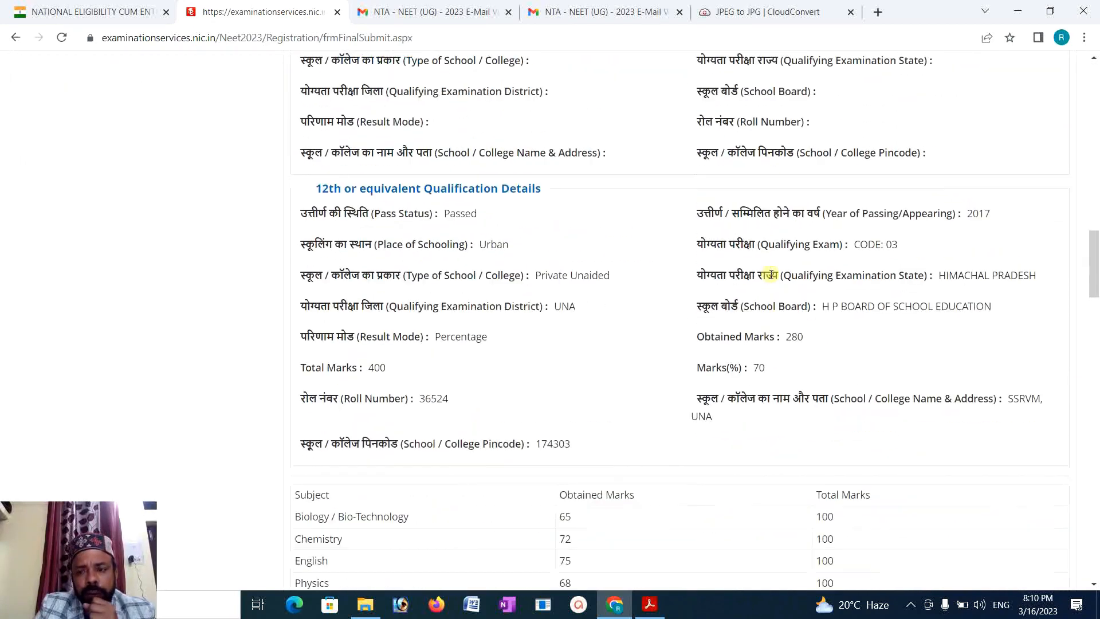
scroll(771, 274, "down", 20)
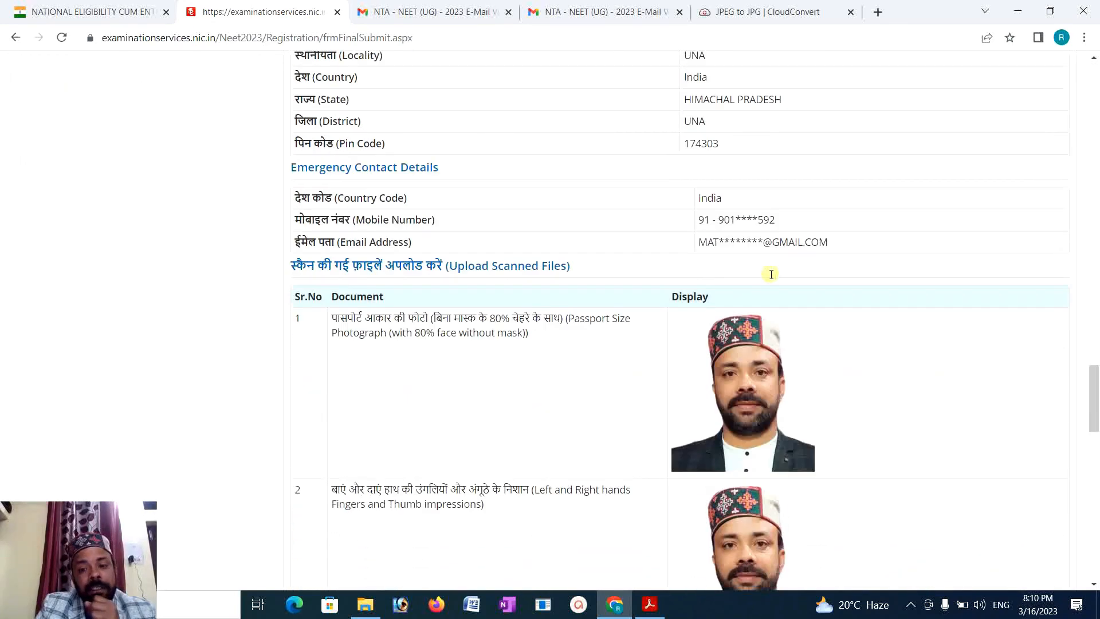
scroll(771, 274, "down", 20)
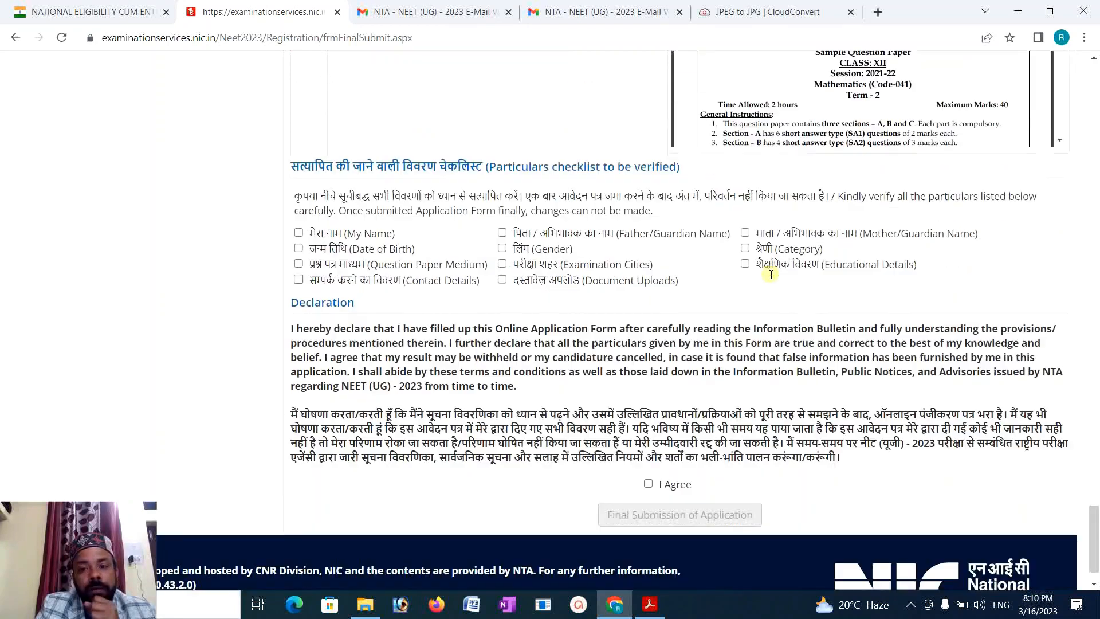
scroll(771, 274, "down", 1)
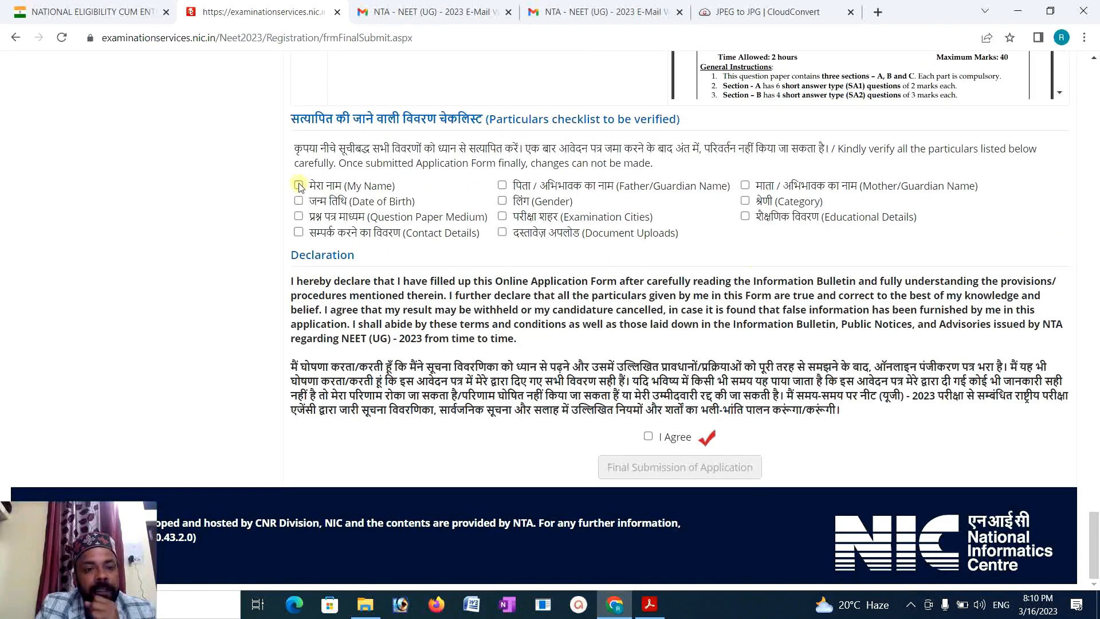
left_click(298, 200)
left_click(298, 216)
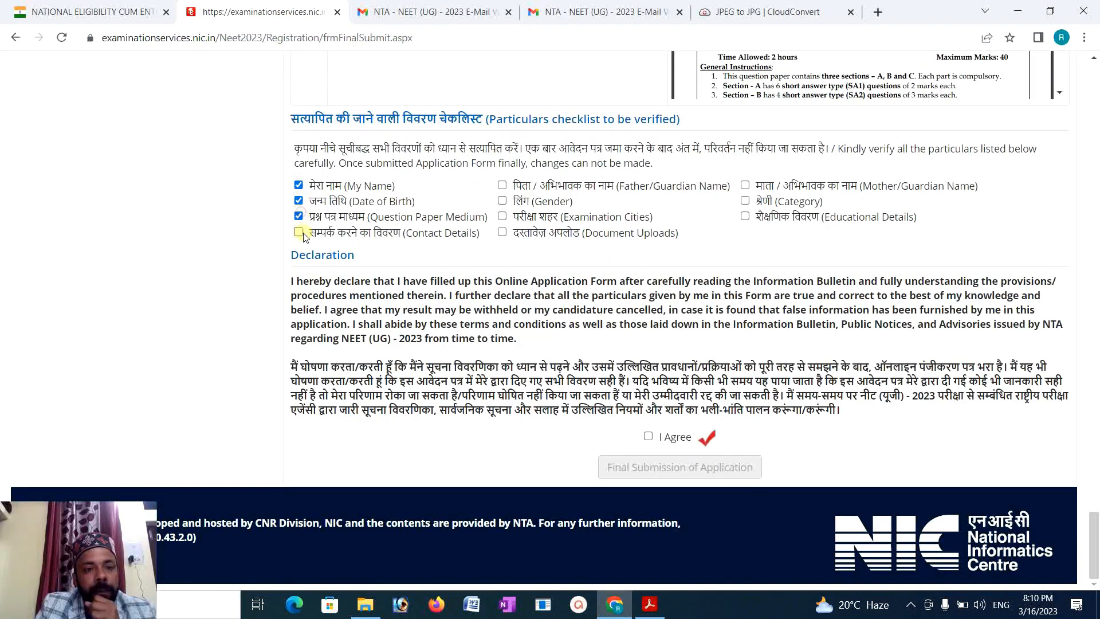
left_click(300, 233)
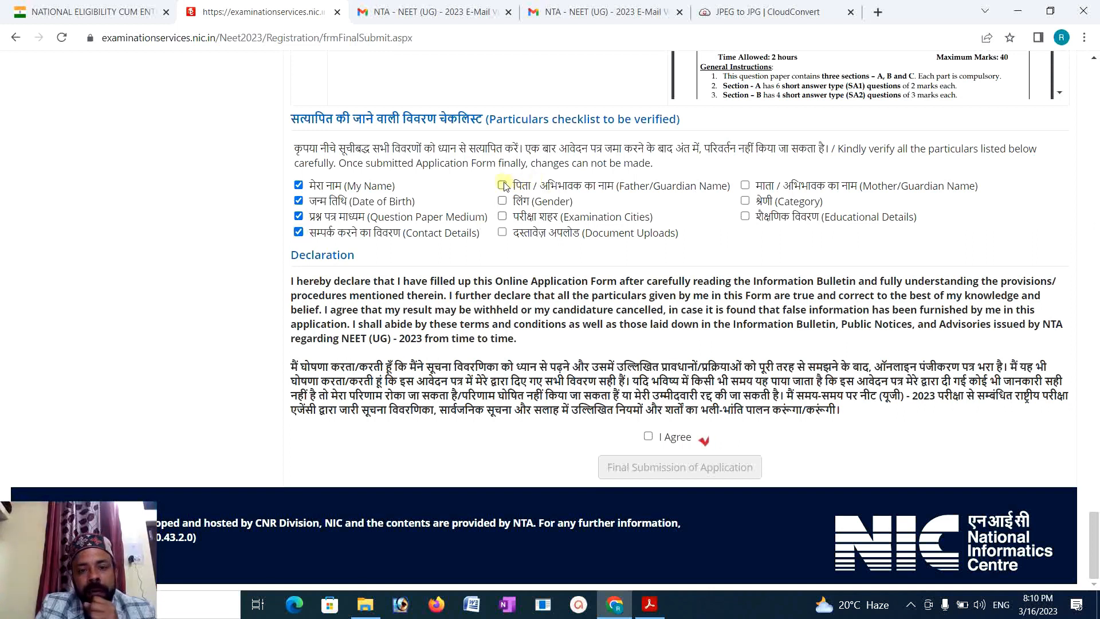
left_click(503, 201)
left_click(502, 232)
left_click(746, 186)
left_click(746, 200)
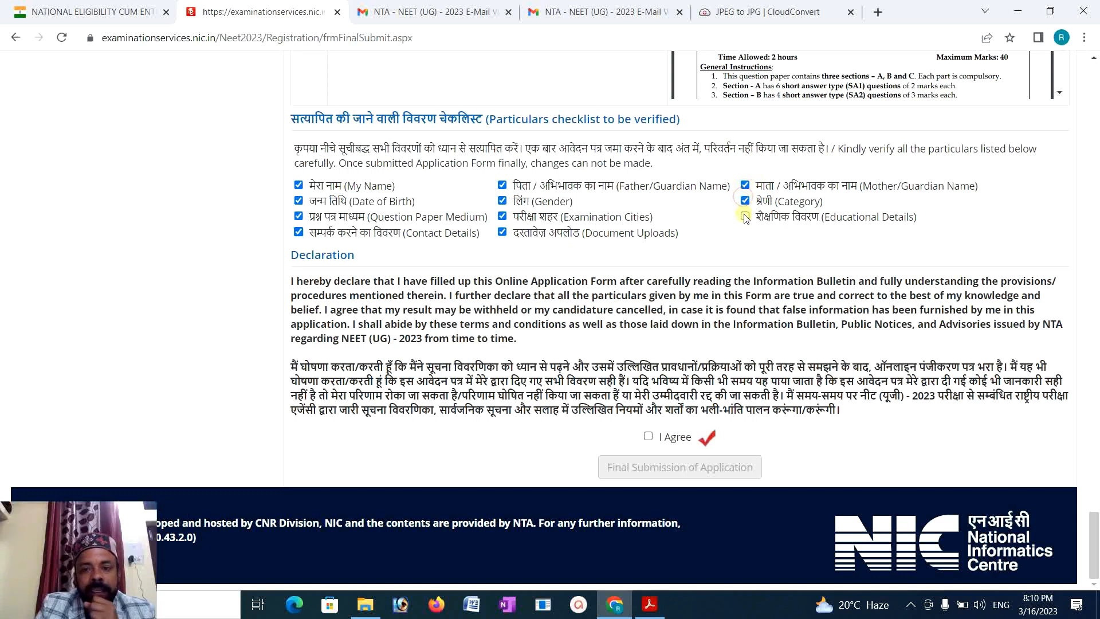
left_click(745, 216)
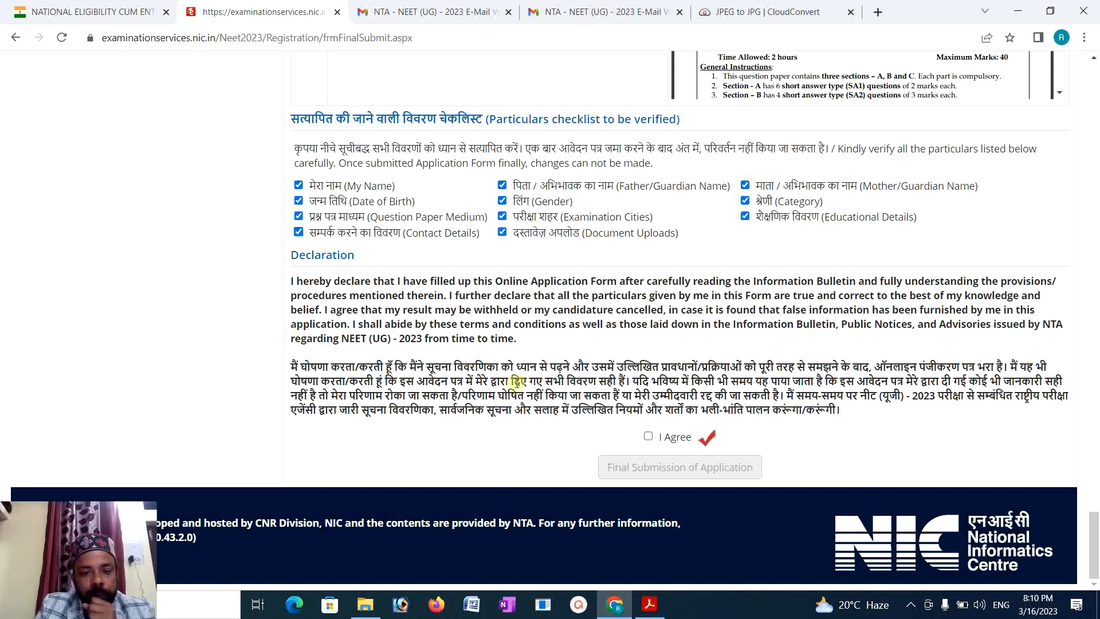
left_click(647, 436)
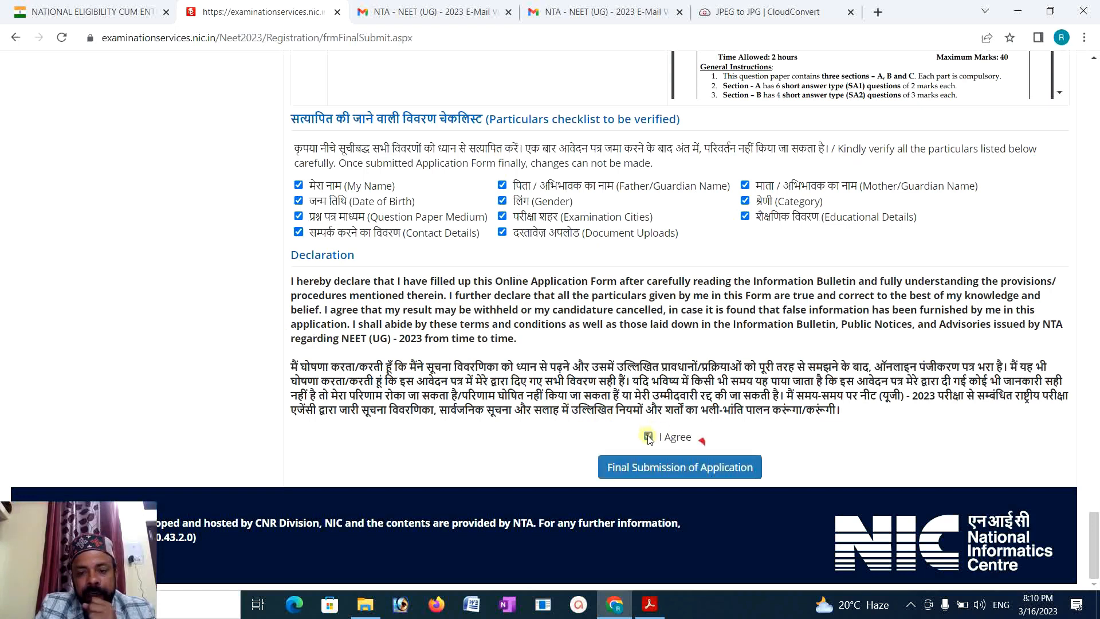
- Make the final submission of the application form, confirm it and highlight the application number on the status page
left_click(654, 473)
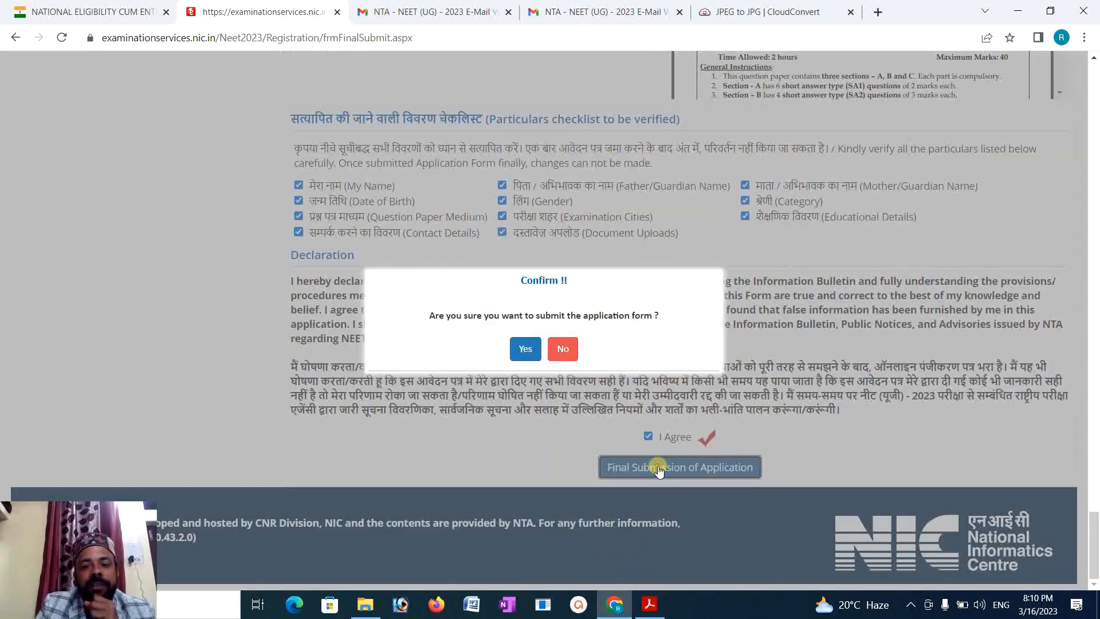
left_click(526, 351)
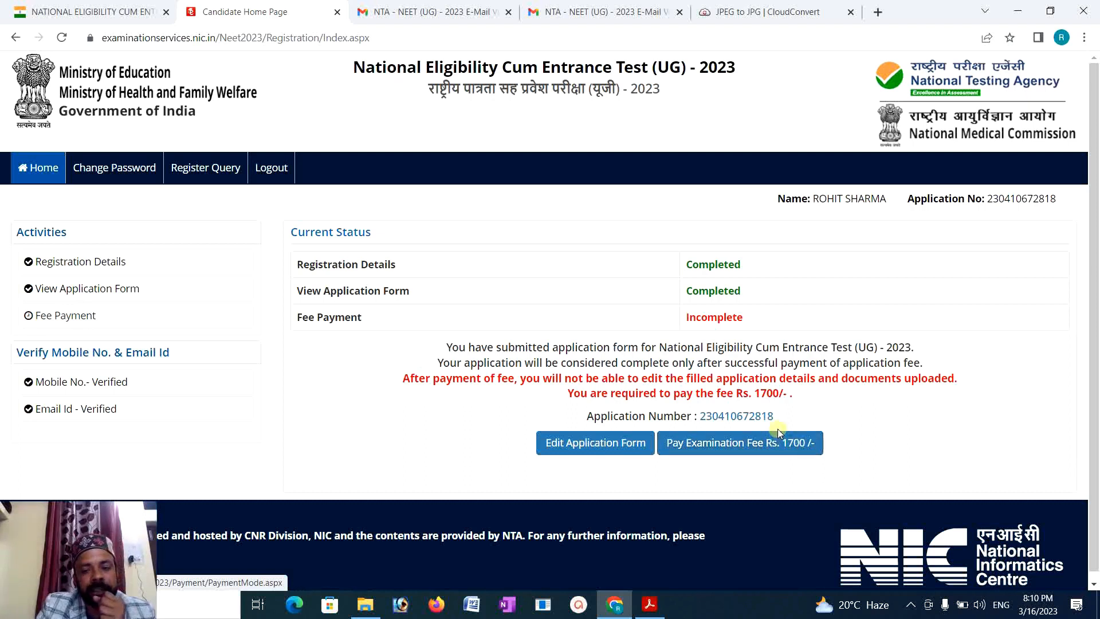
left_click_drag(771, 416, 695, 416)
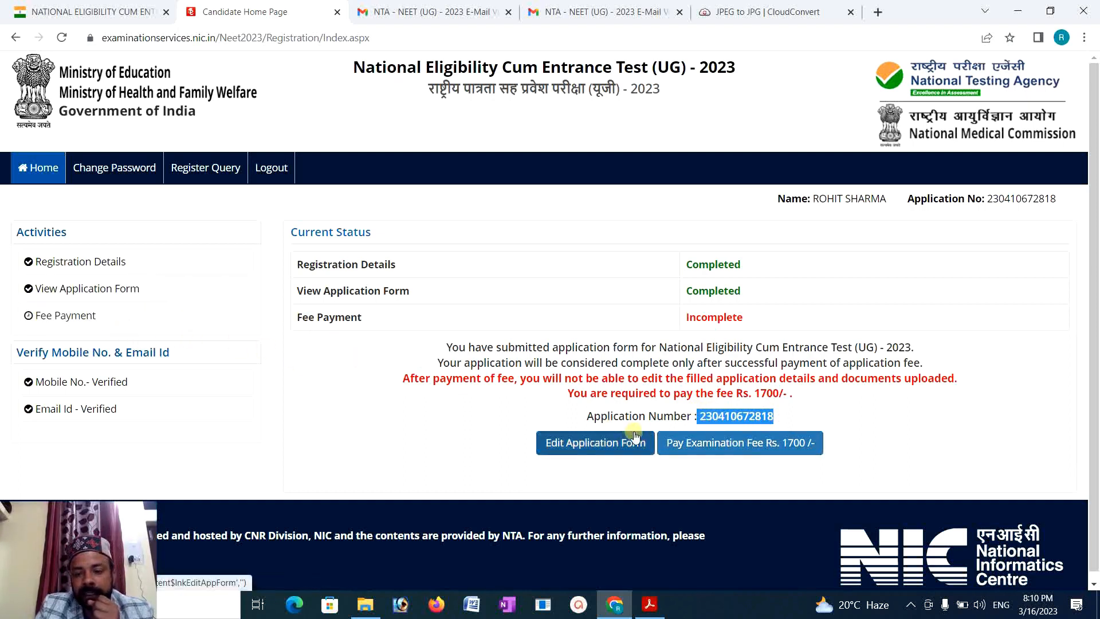
- Start the Rs. 1700 examination fee payment with Online Payment as the mode and confirm going for fee payment
left_click(743, 448)
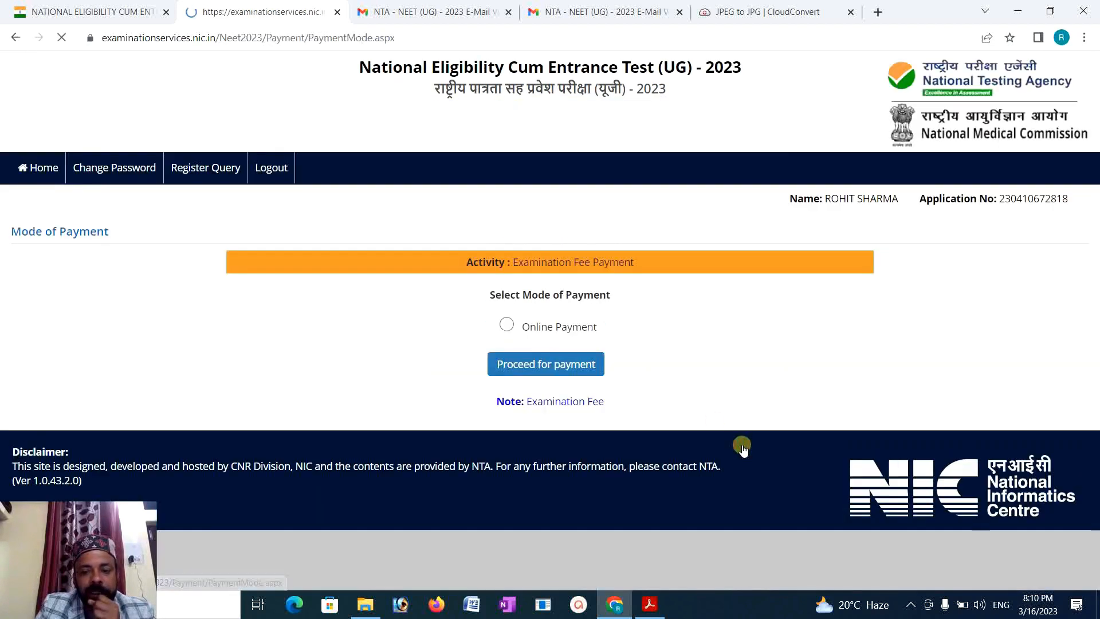
left_click(509, 325)
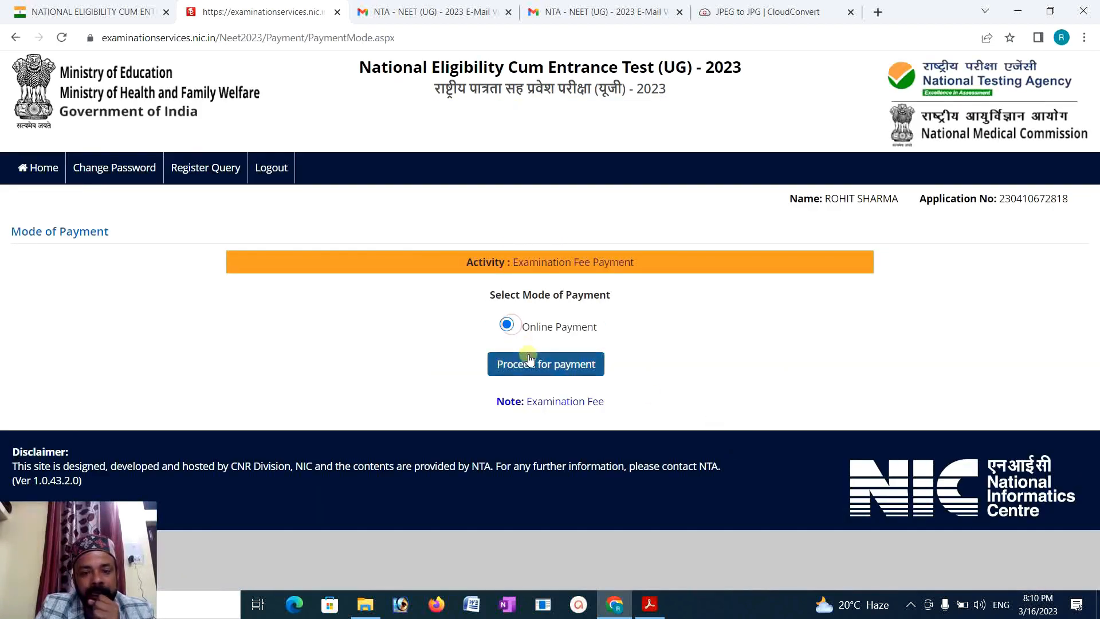
left_click(530, 362)
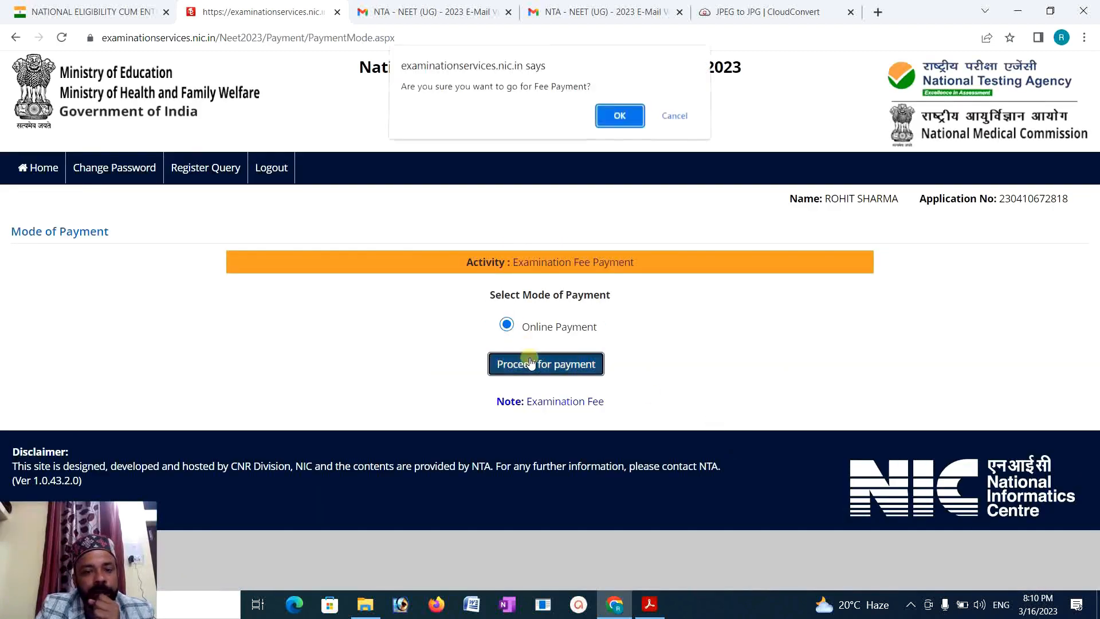
left_click(625, 117)
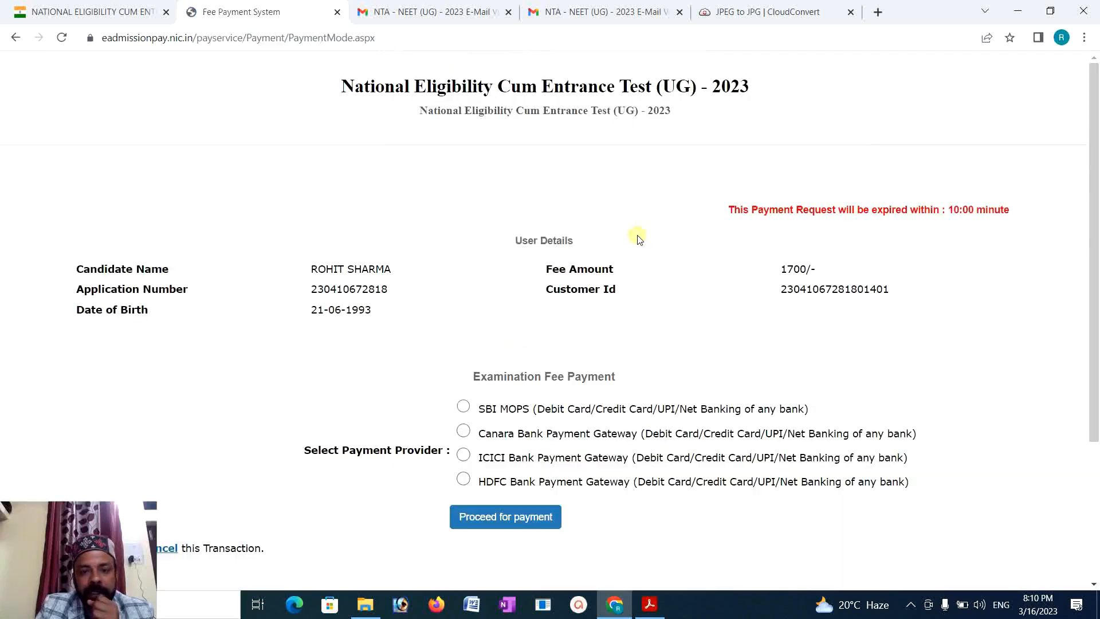
- Choose SBI MOPS as the payment provider and State Bank Debit Cards as the payment method
scroll(599, 370, "down", 2)
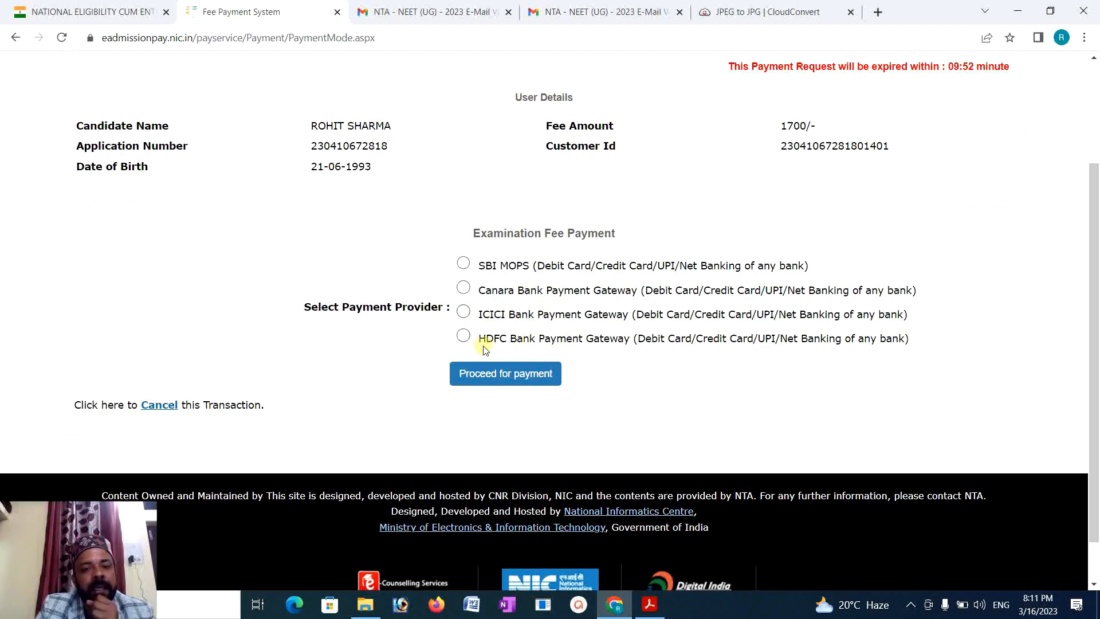
left_click(464, 264)
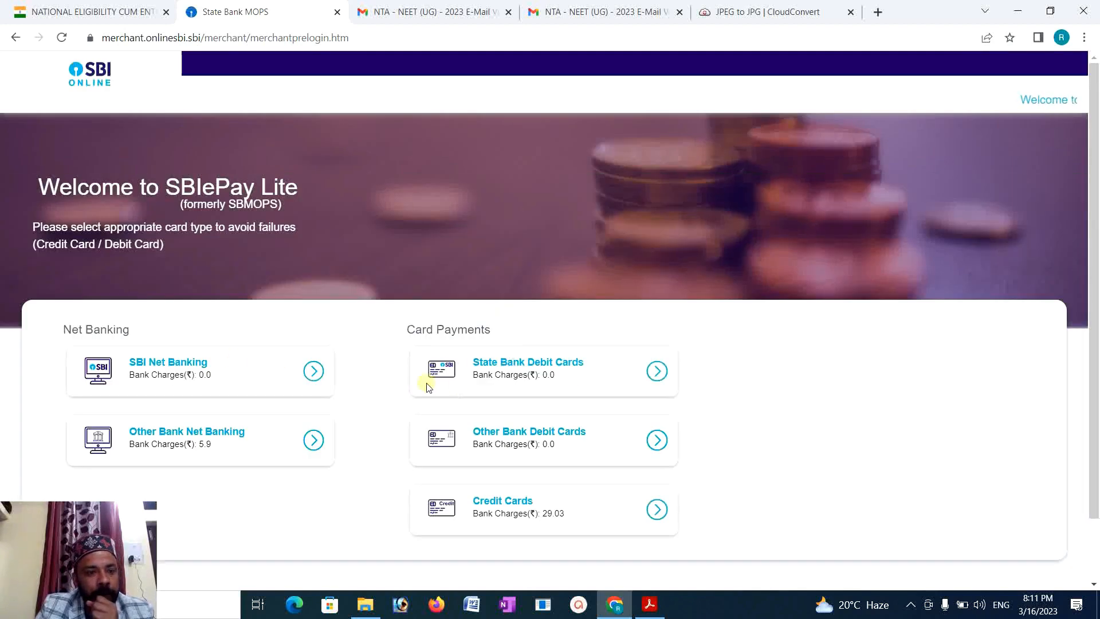
left_click(539, 373)
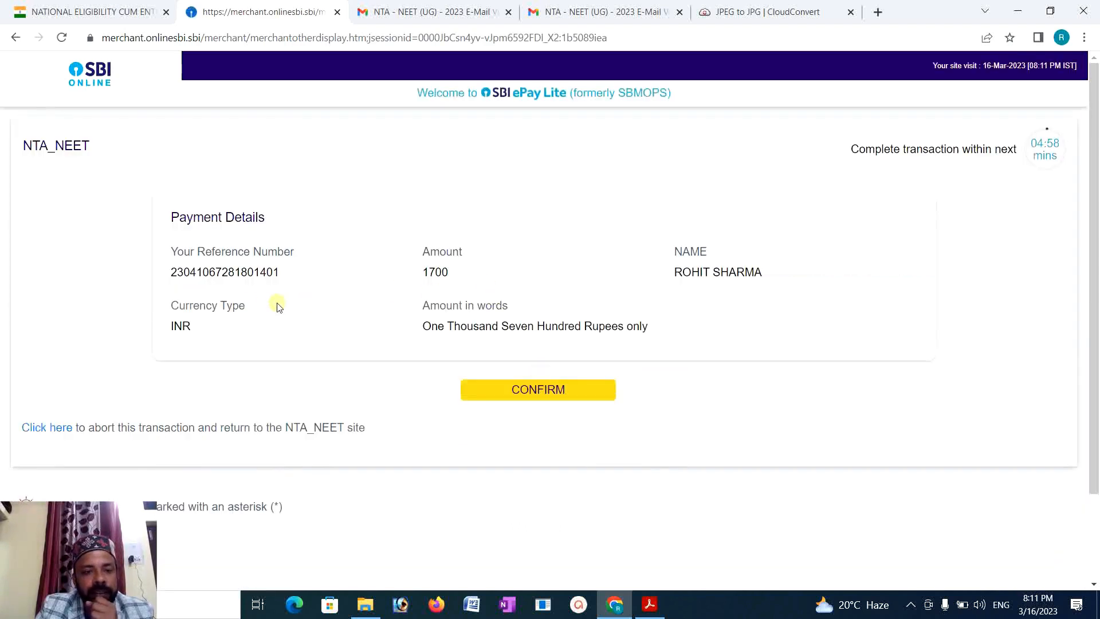
- Confirm the NTA_NEET payment details and go to the card number field of the card details form
left_click(549, 390)
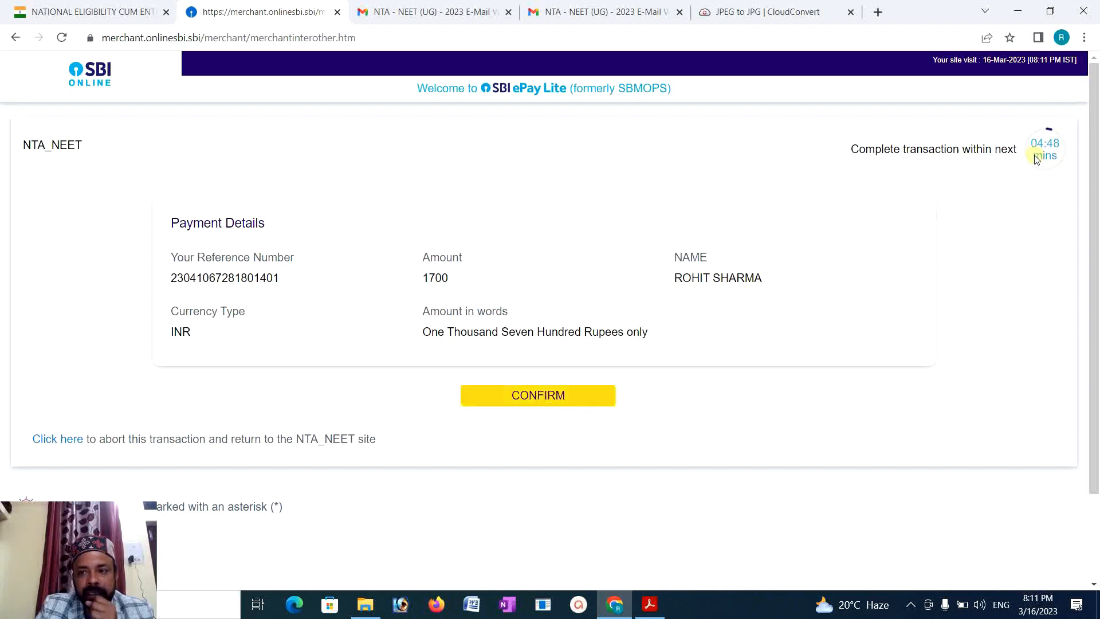
left_click(546, 400)
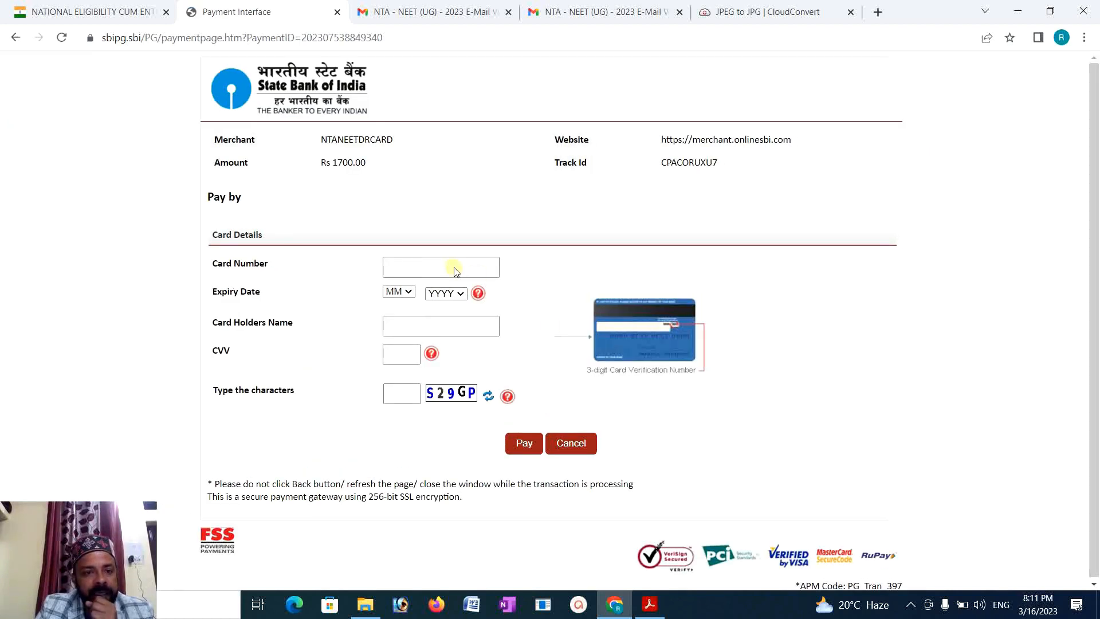
left_click(455, 264)
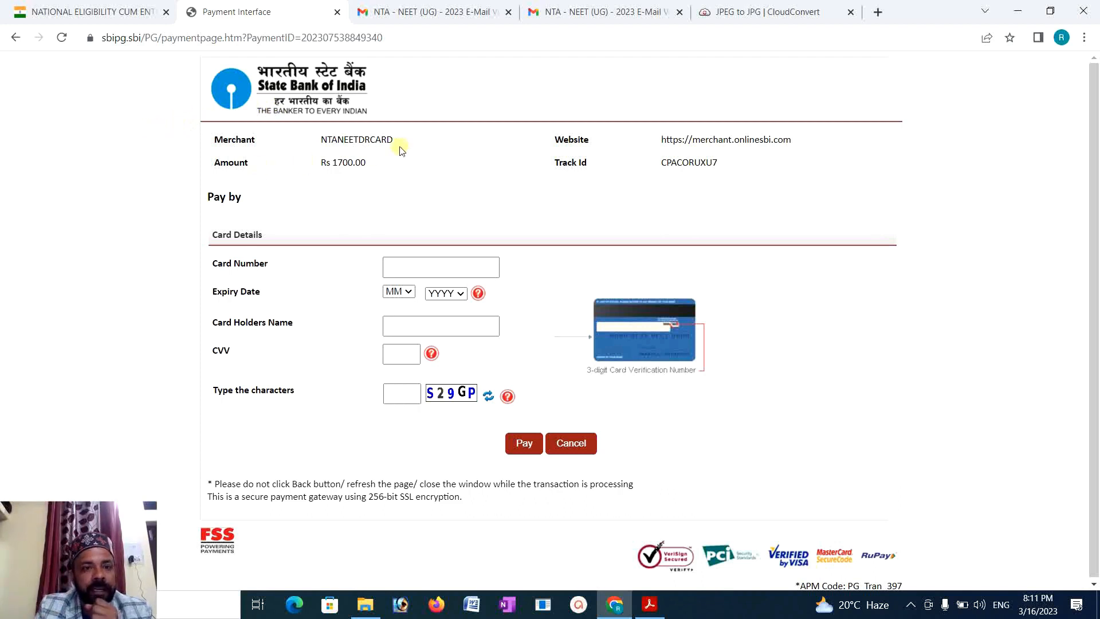
- Return to the NEET (UG) website's home page and view its main navigation and latest notices
left_click(92, 9)
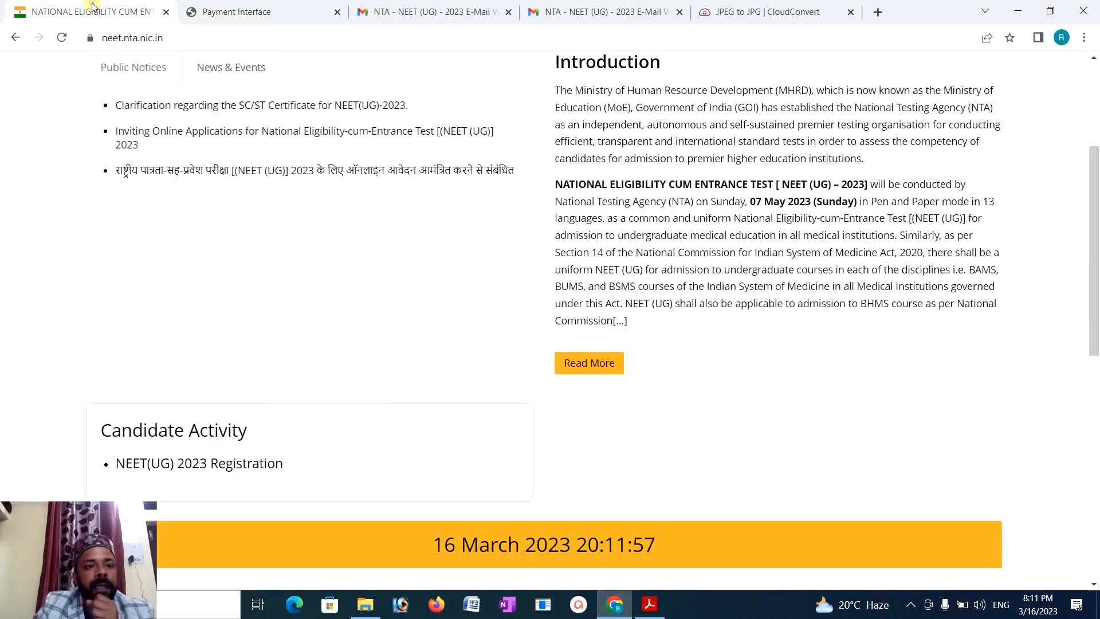
scroll(194, 177, "up", 3)
mouse_move(202, 187)
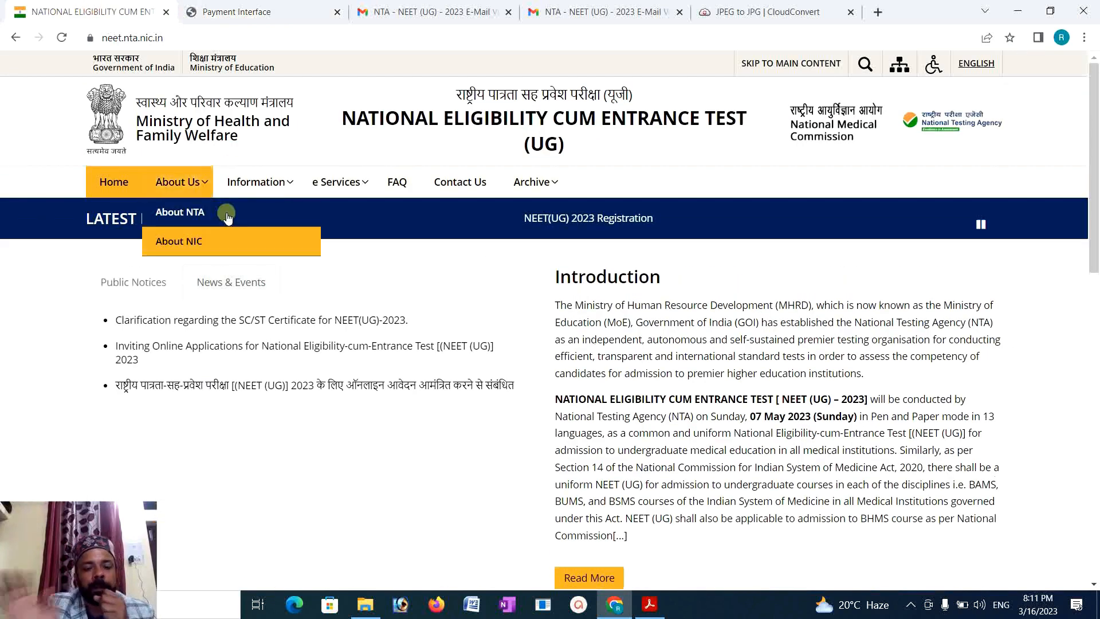